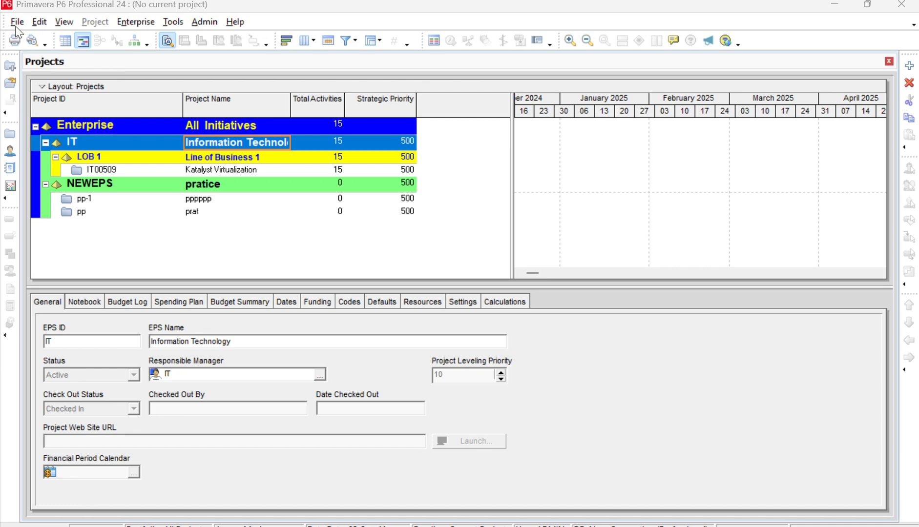
Start a project import in Primavera PM (XER) format and choose the file Small EVM H&S.xer from Downloads.
{"action": "left_click", "coordinate": [18, 21]}
{"action": "key", "text": "Escape"}
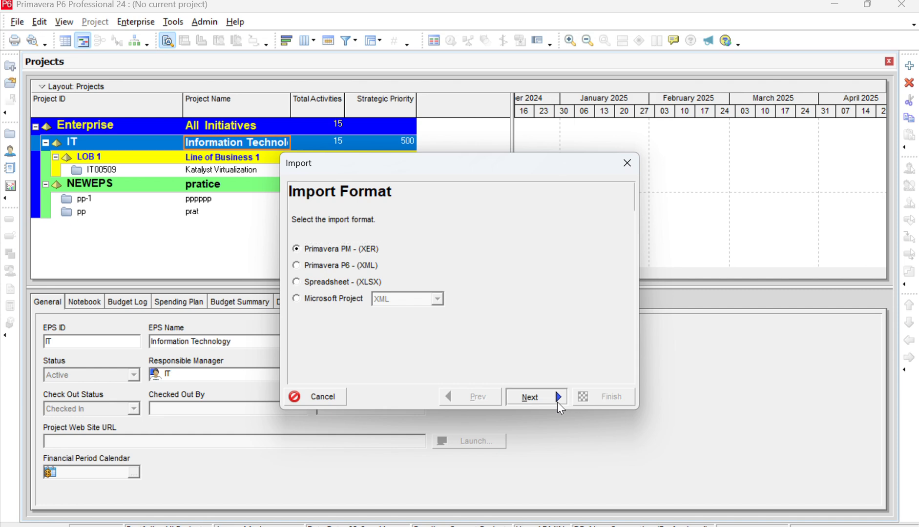
{"action": "left_click", "coordinate": [558, 403]}
{"action": "left_click", "coordinate": [539, 402]}
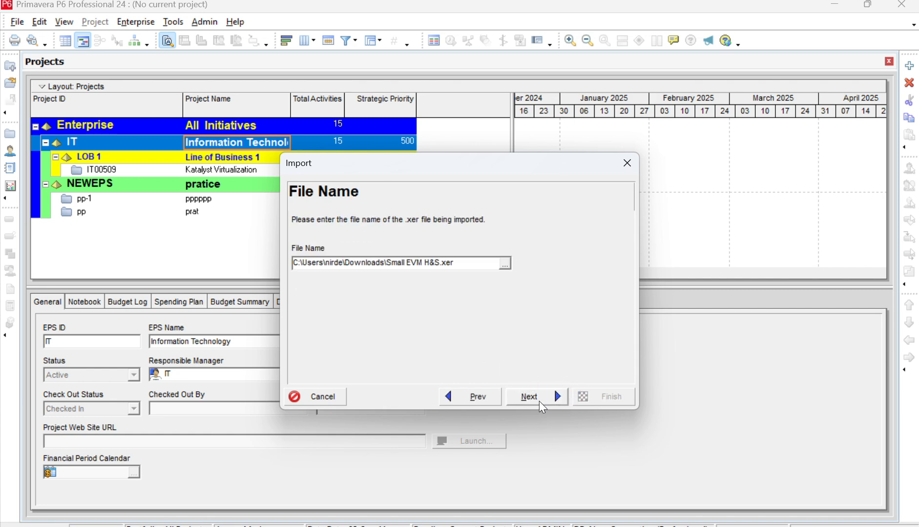
{"action": "left_click", "coordinate": [505, 264]}
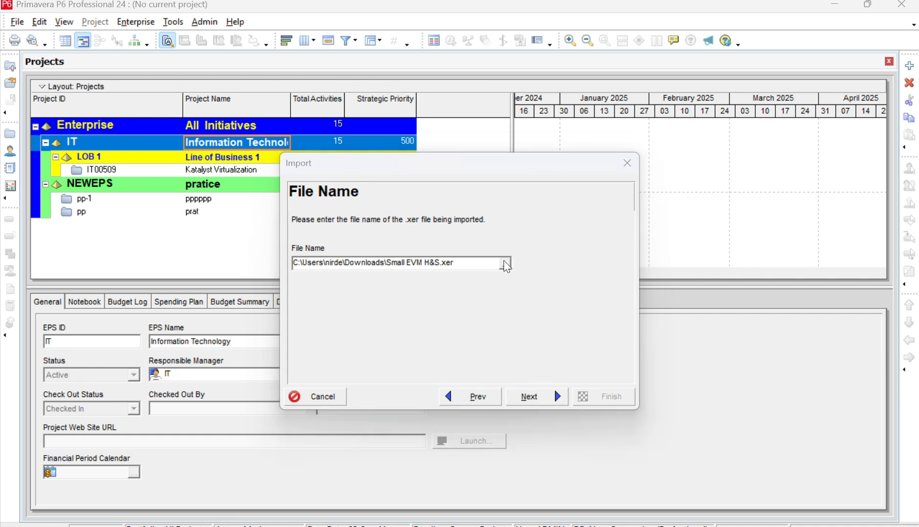
{"action": "left_click", "coordinate": [385, 174]}
{"action": "left_click", "coordinate": [612, 348]}
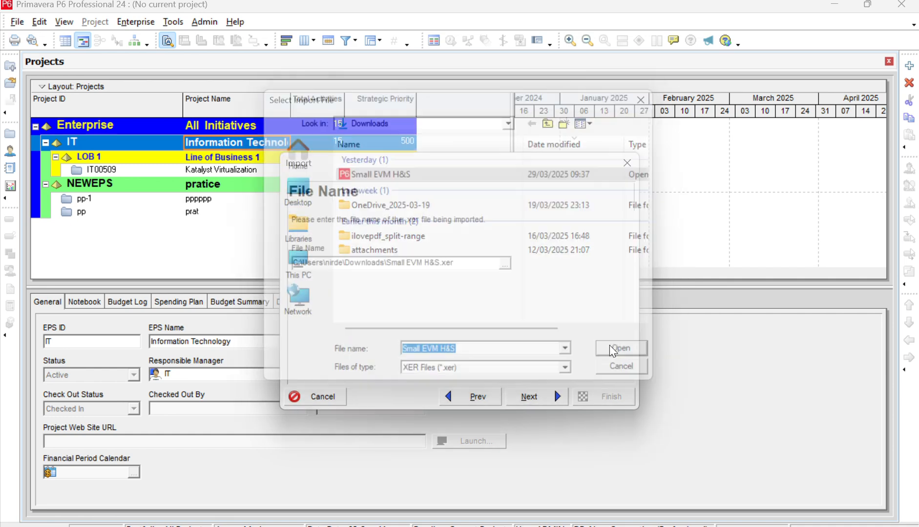
Import the Small project as a new project under Enterprise using the Default Configuration, and close the import wizard.
{"action": "left_click", "coordinate": [560, 397]}
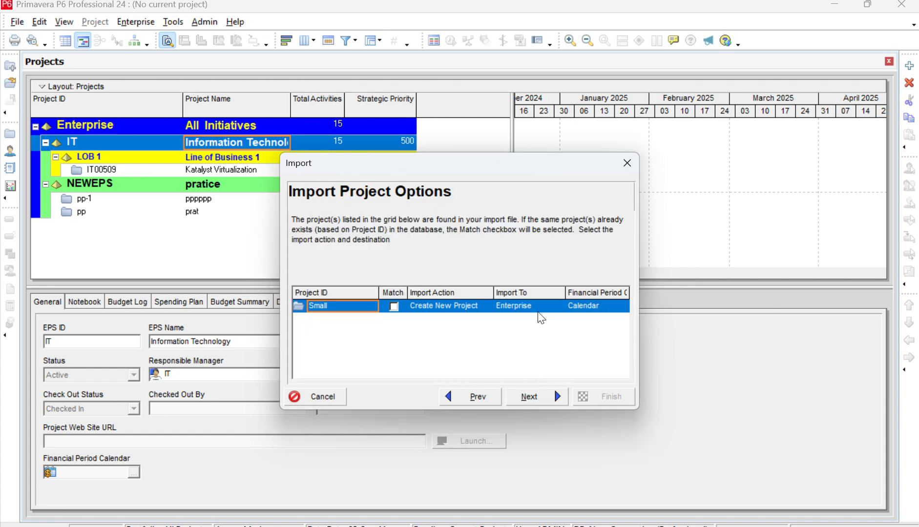
{"action": "left_click", "coordinate": [543, 396]}
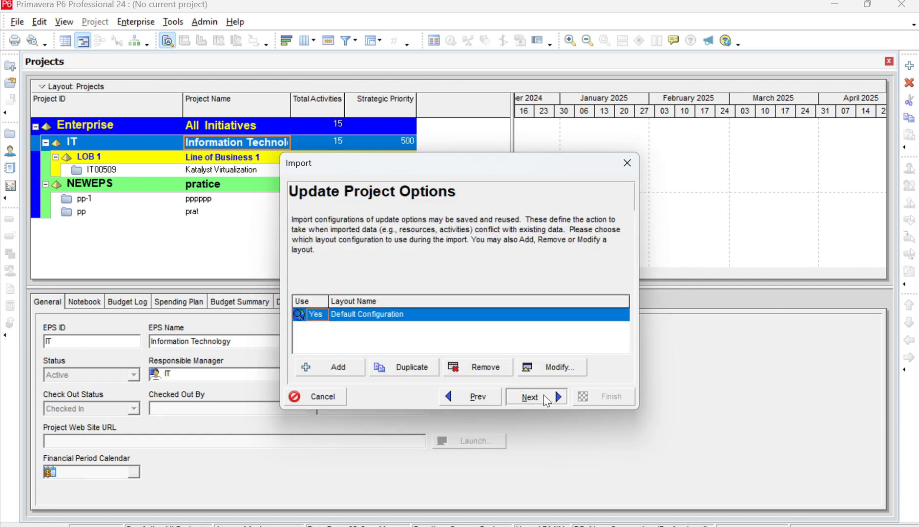
{"action": "left_click", "coordinate": [547, 398]}
{"action": "left_click", "coordinate": [610, 398]}
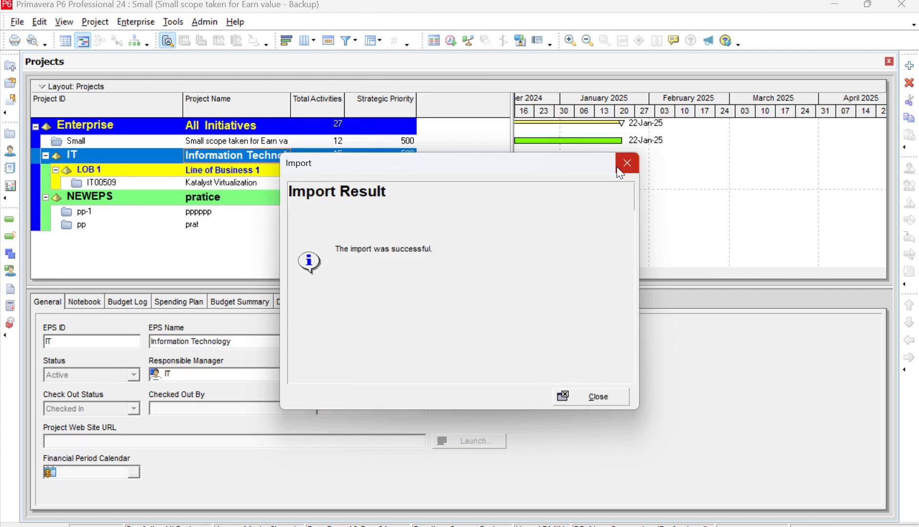
{"action": "left_click", "coordinate": [596, 397]}
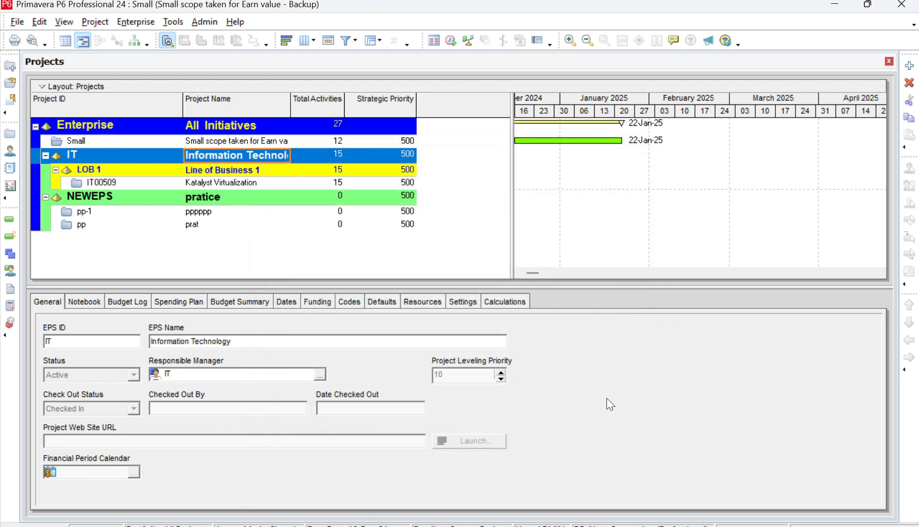
Open the imported Small project to show its activities.
{"action": "left_click", "coordinate": [244, 139]}
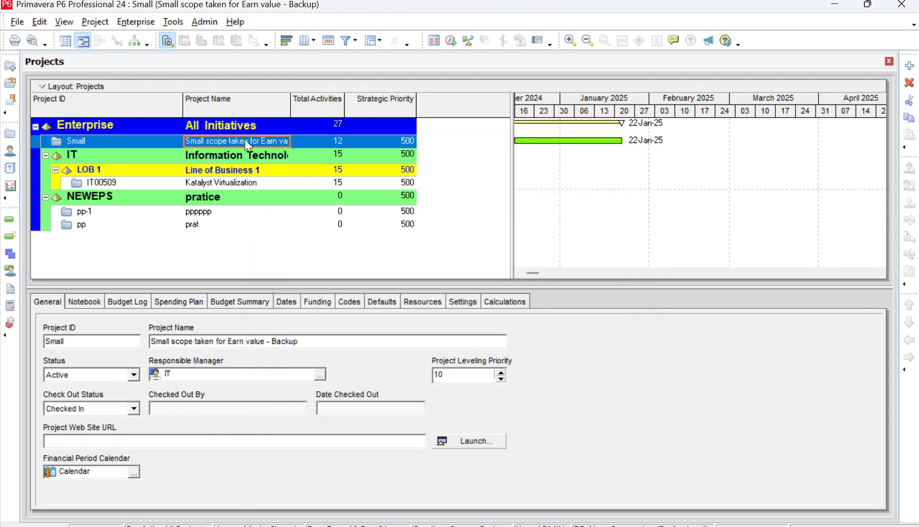
{"action": "right_click", "coordinate": [245, 141]}
{"action": "left_click", "coordinate": [273, 155]}
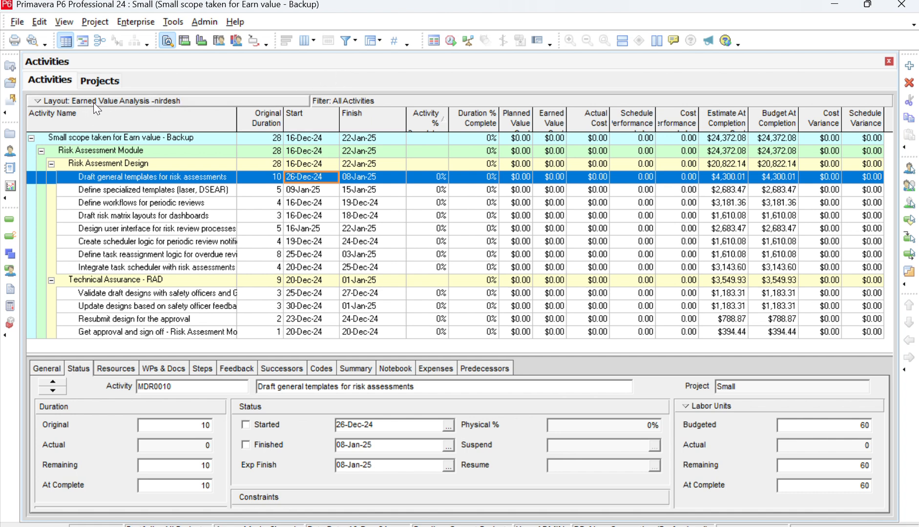
Review the activity table's selected columns and the available columns under Earned Value and Percent Completes.
{"action": "right_click", "coordinate": [446, 124]}
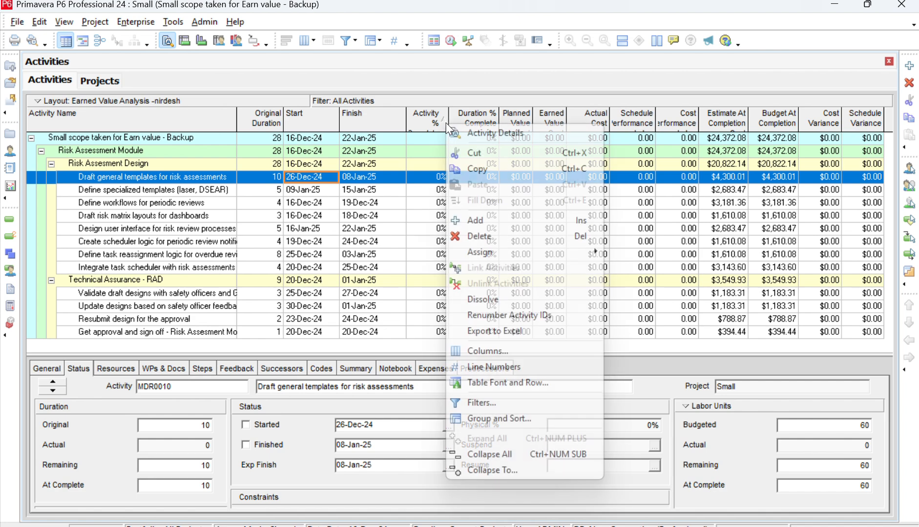
{"action": "left_click", "coordinate": [490, 357]}
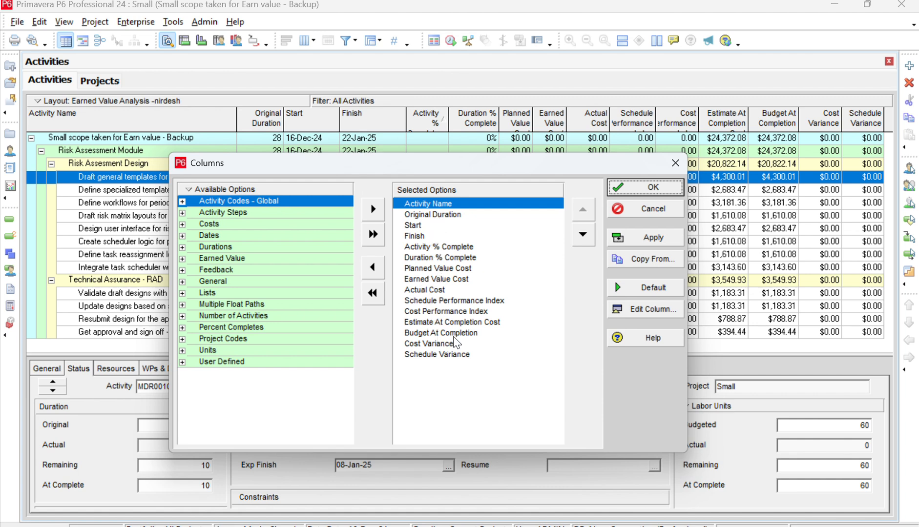
{"action": "left_click", "coordinate": [458, 217]}
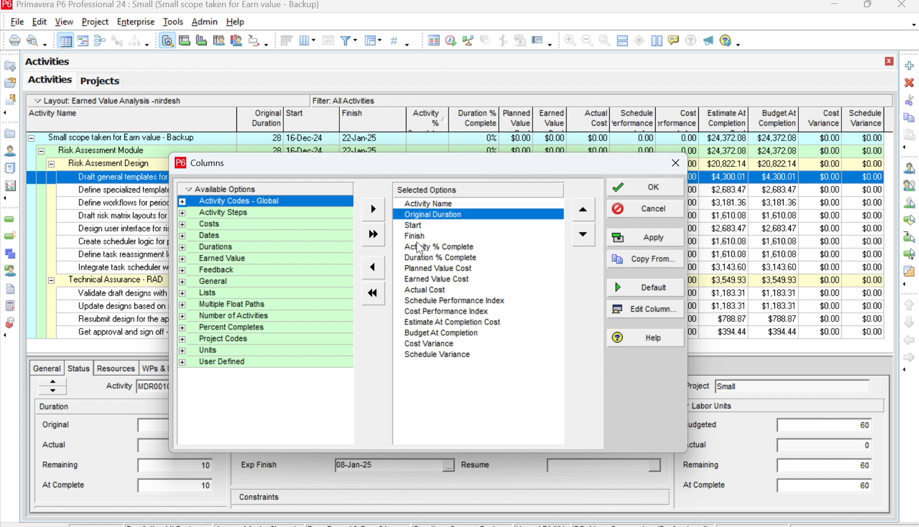
{"action": "left_click", "coordinate": [445, 250]}
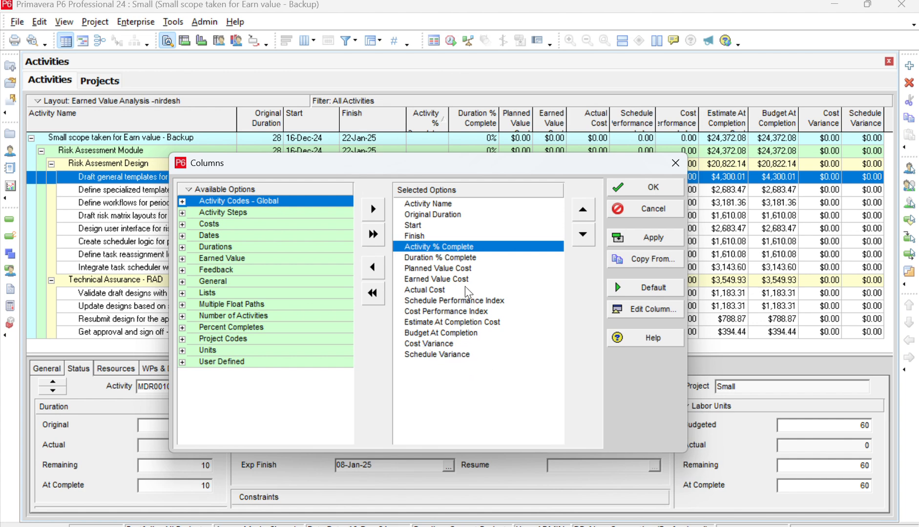
{"action": "left_click", "coordinate": [184, 259]}
{"action": "left_click", "coordinate": [183, 259]}
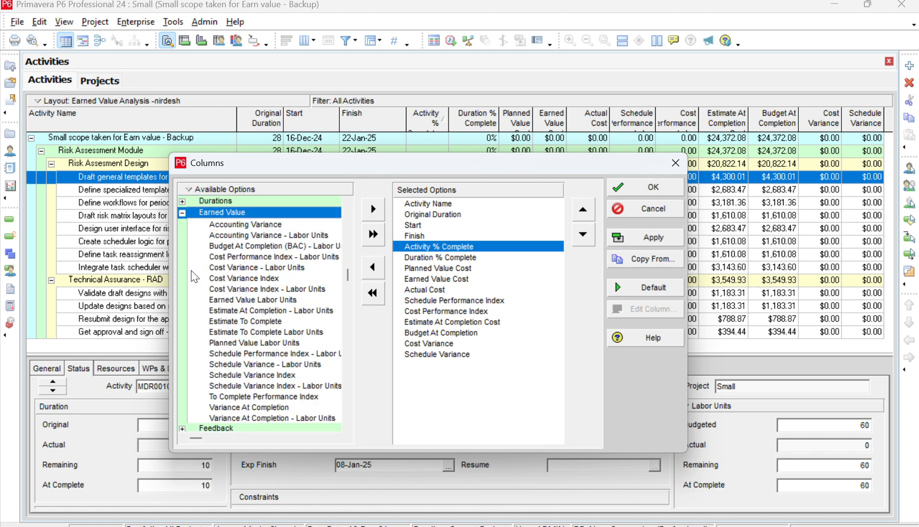
{"action": "scroll", "coordinate": [240, 362], "scroll_direction": "down", "scroll_amount": 1}
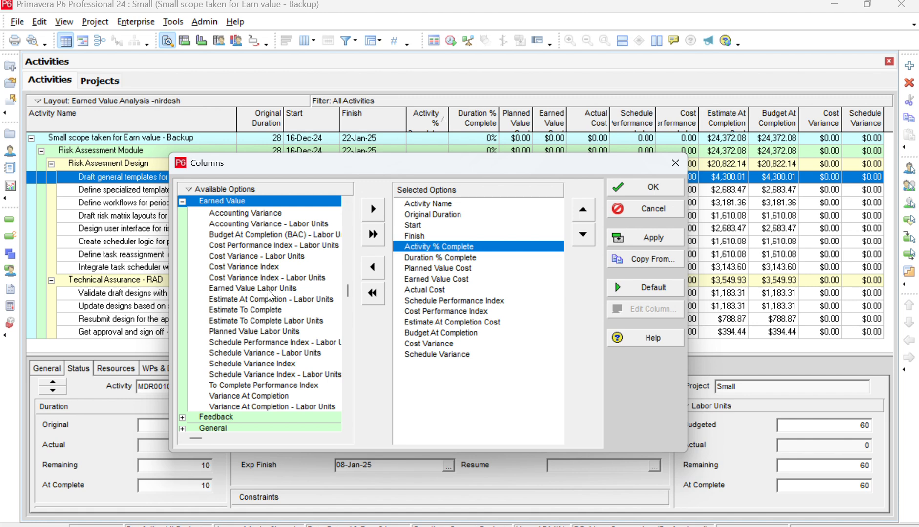
{"action": "scroll", "coordinate": [270, 298], "scroll_direction": "down", "scroll_amount": 2}
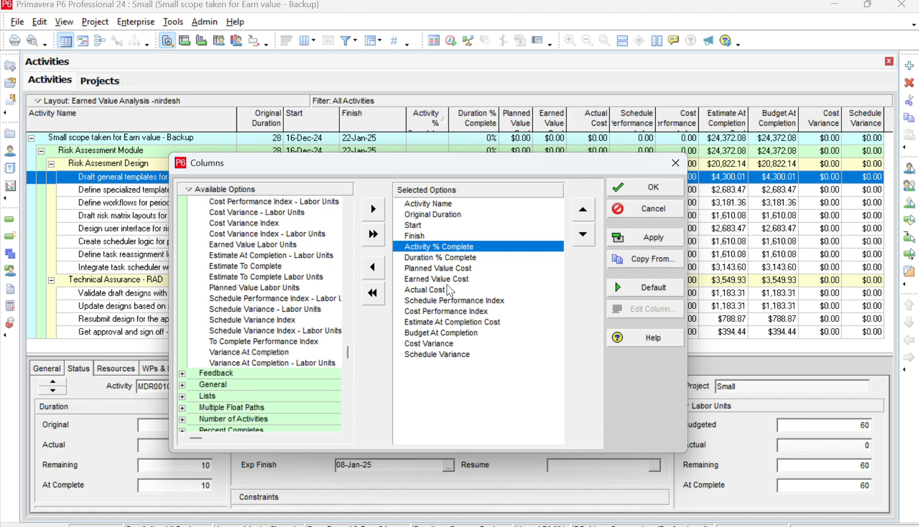
{"action": "scroll", "coordinate": [308, 342], "scroll_direction": "down", "scroll_amount": 2}
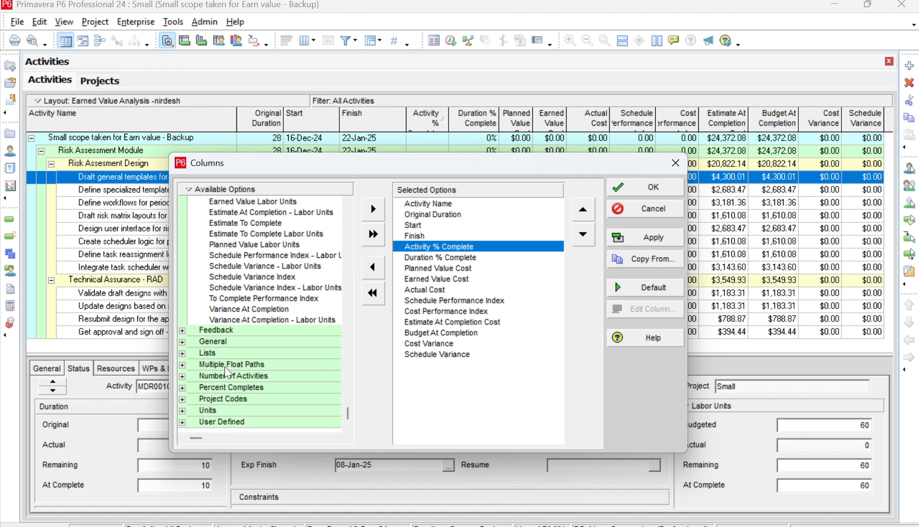
{"action": "left_click", "coordinate": [181, 389]}
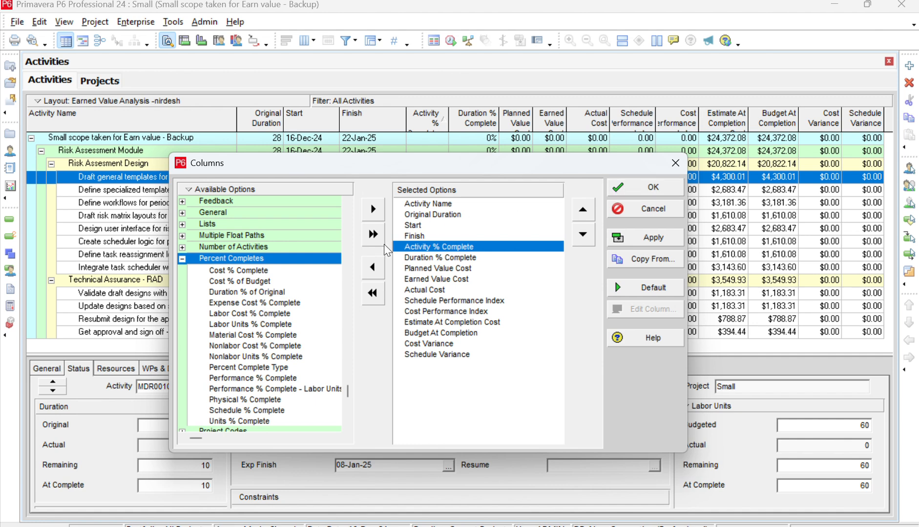
{"action": "left_click", "coordinate": [645, 190]}
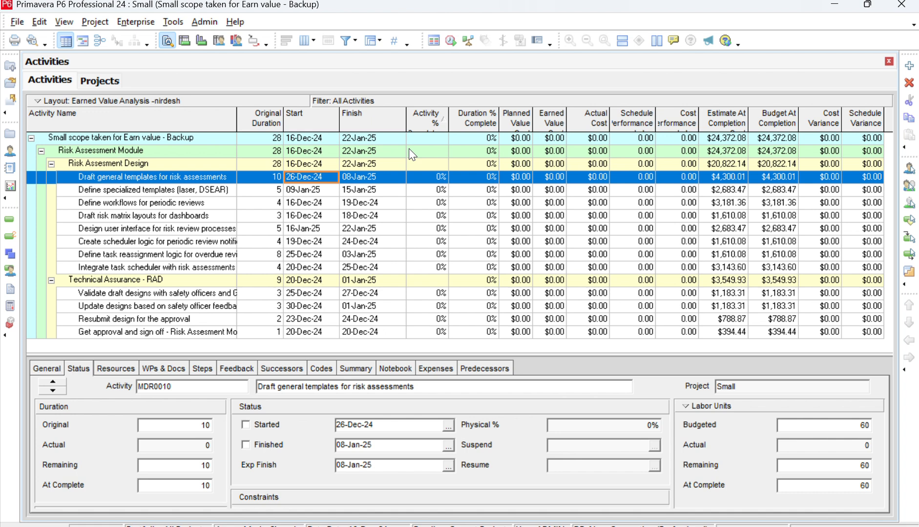
Add a new financial period calendar and make it the default.
{"action": "left_click", "coordinate": [212, 23]}
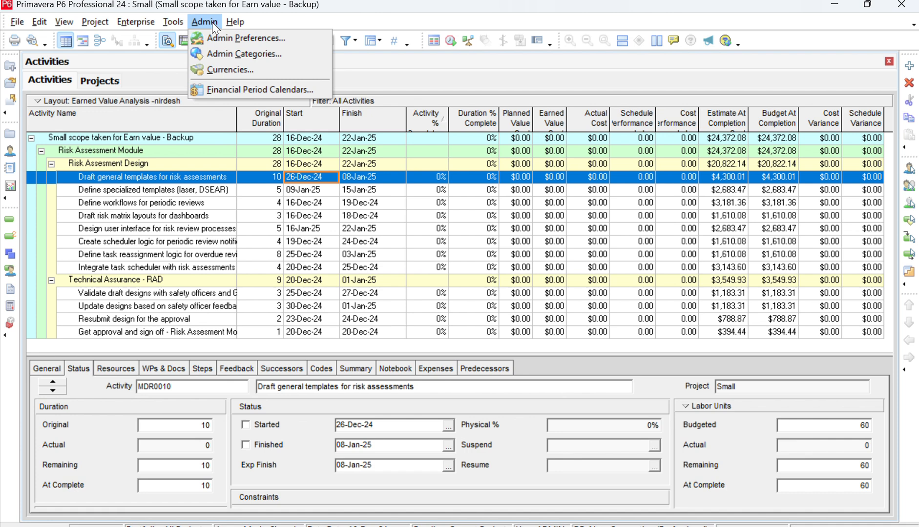
{"action": "left_click", "coordinate": [239, 91]}
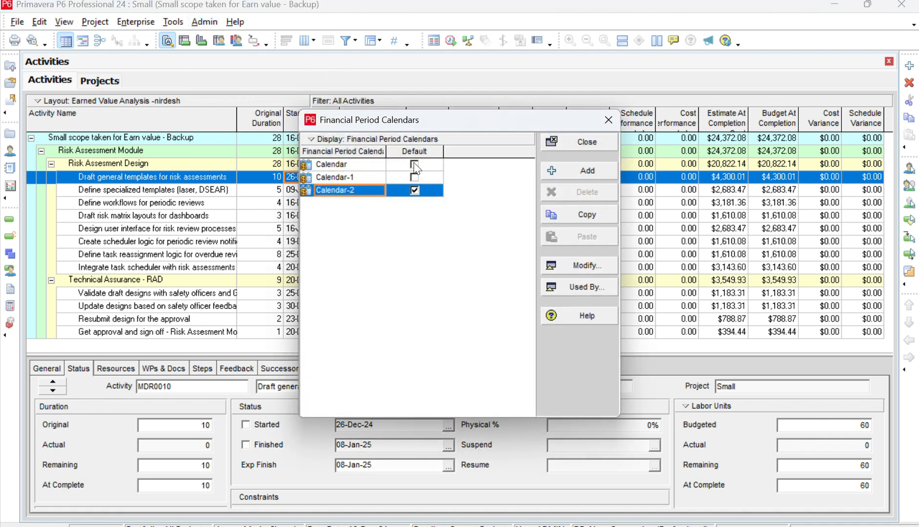
{"action": "left_click", "coordinate": [574, 171]}
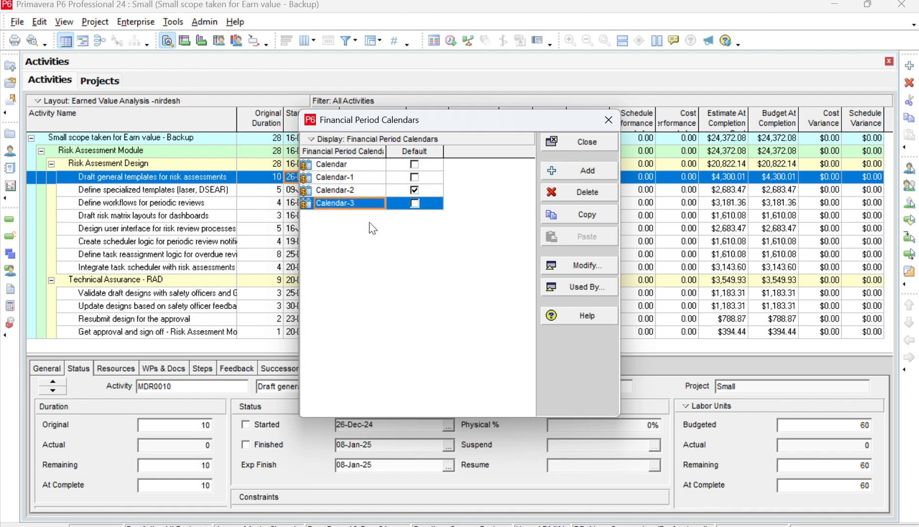
{"action": "left_click", "coordinate": [414, 205]}
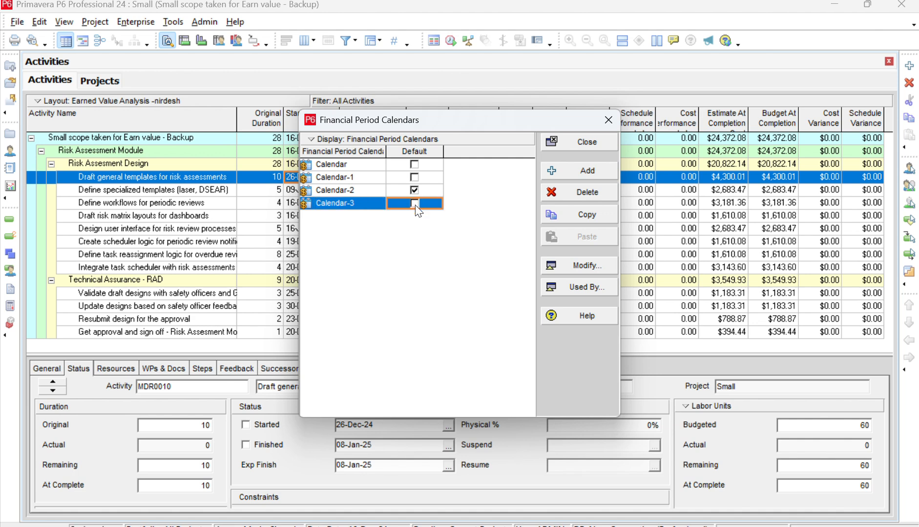
{"action": "left_click", "coordinate": [414, 202]}
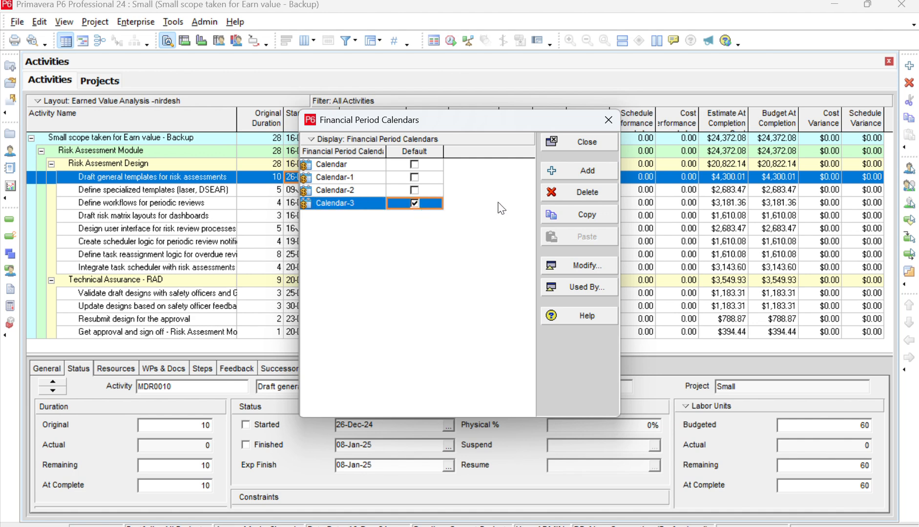
Open the new calendar's financial periods for modification and set the batch start date to 16-Dec-24.
{"action": "left_click", "coordinate": [575, 268]}
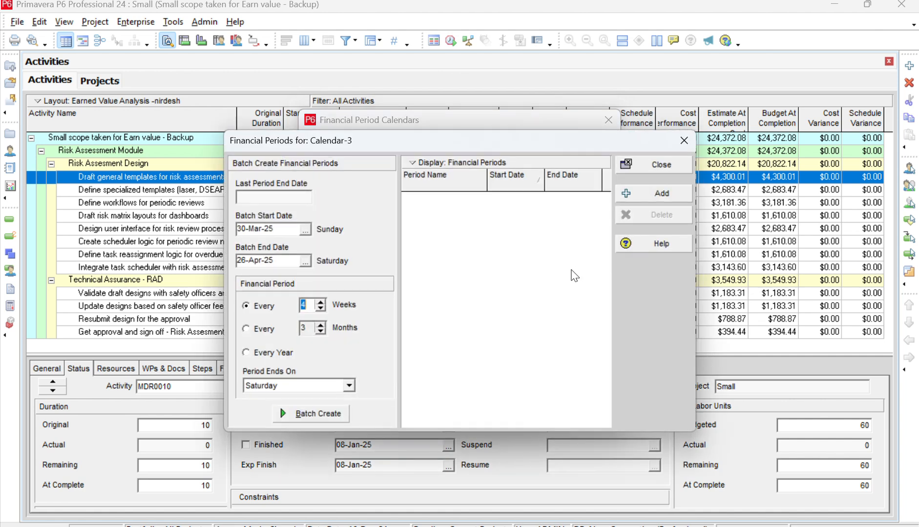
{"action": "left_click", "coordinate": [305, 229]}
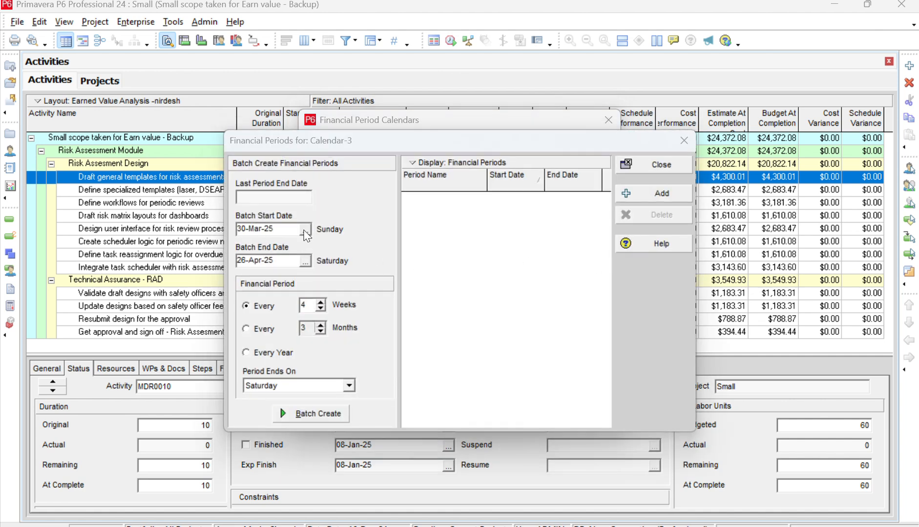
{"action": "left_click", "coordinate": [258, 253]}
{"action": "left_click", "coordinate": [257, 253]}
{"action": "left_click", "coordinate": [258, 253]}
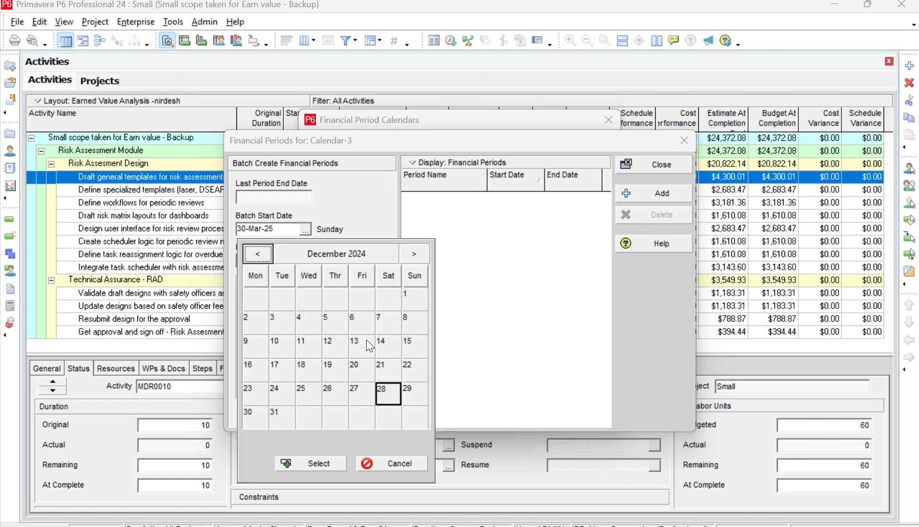
{"action": "left_click", "coordinate": [256, 366]}
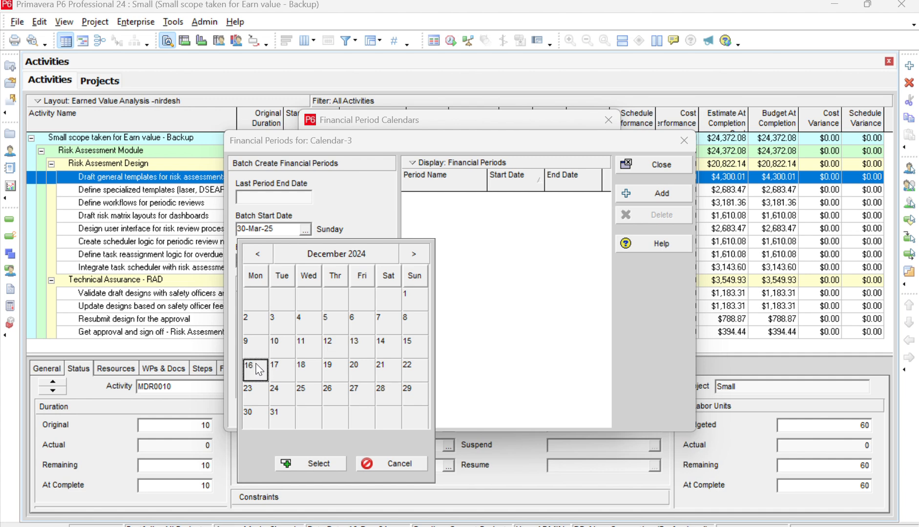
{"action": "left_click", "coordinate": [312, 460]}
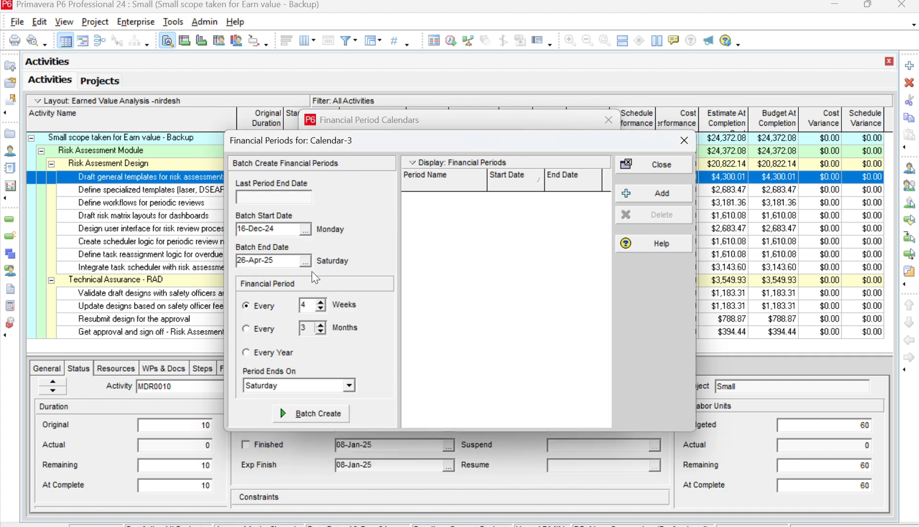
Set the batch end date of the financial periods to 27-Jan-25.
{"action": "left_click", "coordinate": [305, 261]}
{"action": "left_click", "coordinate": [258, 27]}
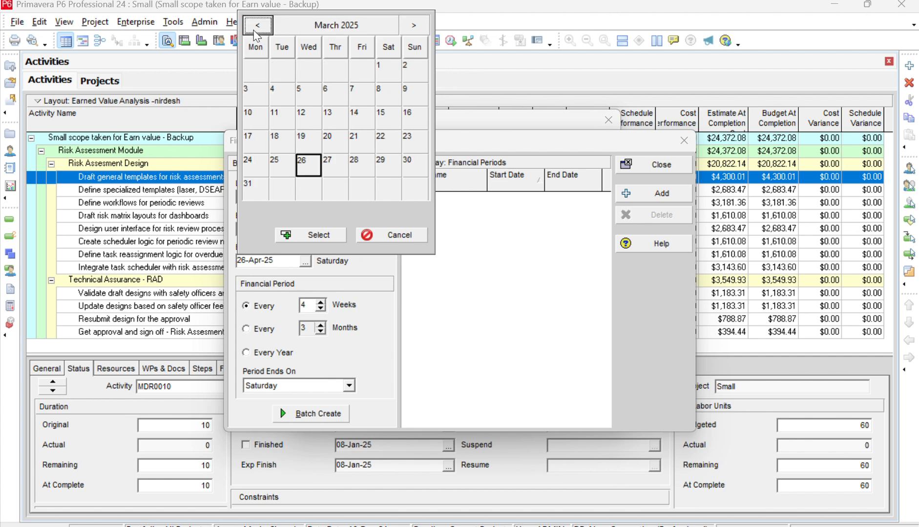
{"action": "left_click", "coordinate": [258, 26]}
{"action": "left_click", "coordinate": [258, 27]}
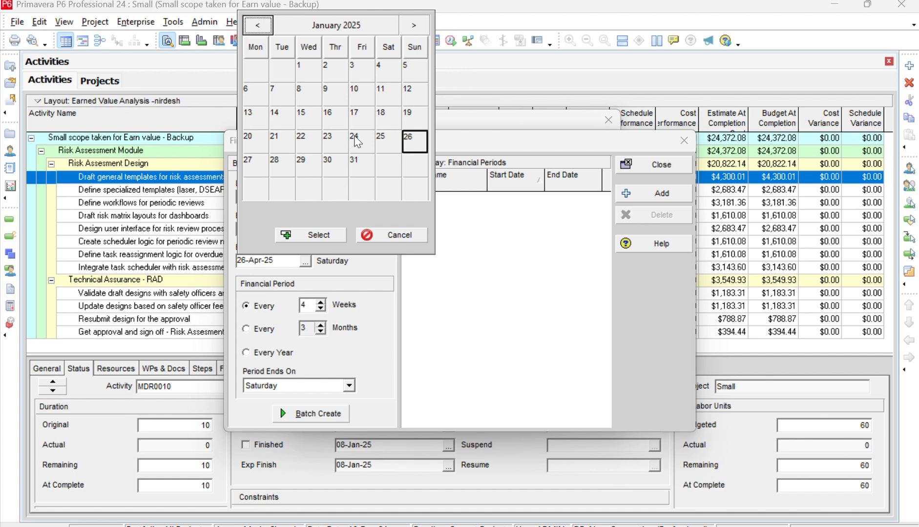
{"action": "left_click", "coordinate": [266, 167]}
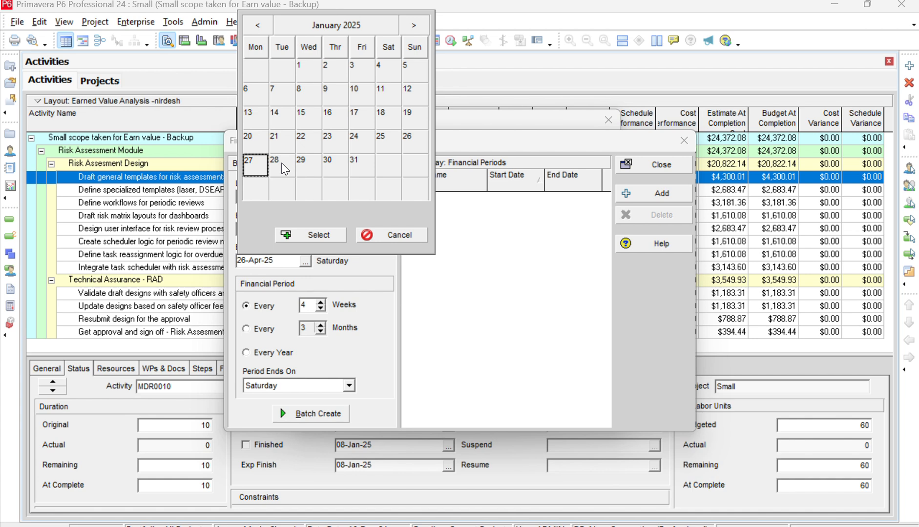
{"action": "left_click", "coordinate": [320, 236]}
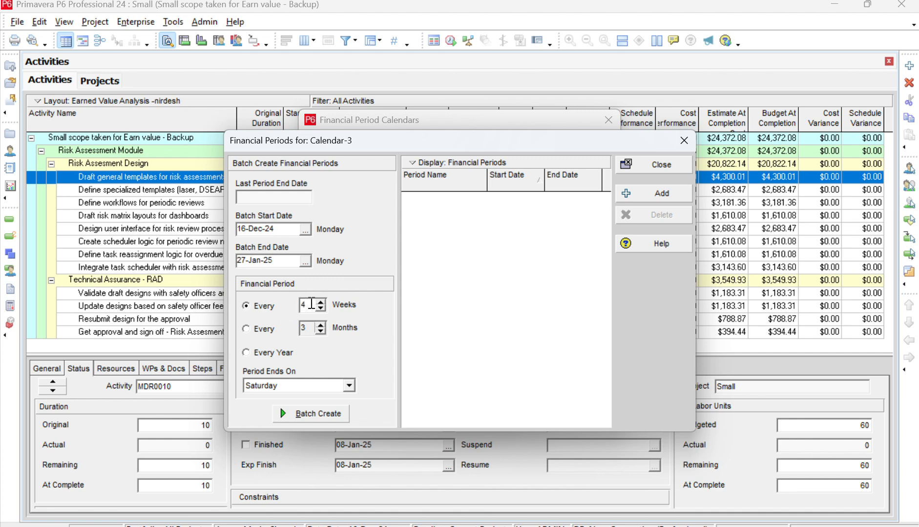
Batch-create financial periods every 2 weeks ending on Sunday for Calendar-3 and close the financial period calendars.
{"action": "type", "text": "2"}
{"action": "left_click", "coordinate": [350, 387]}
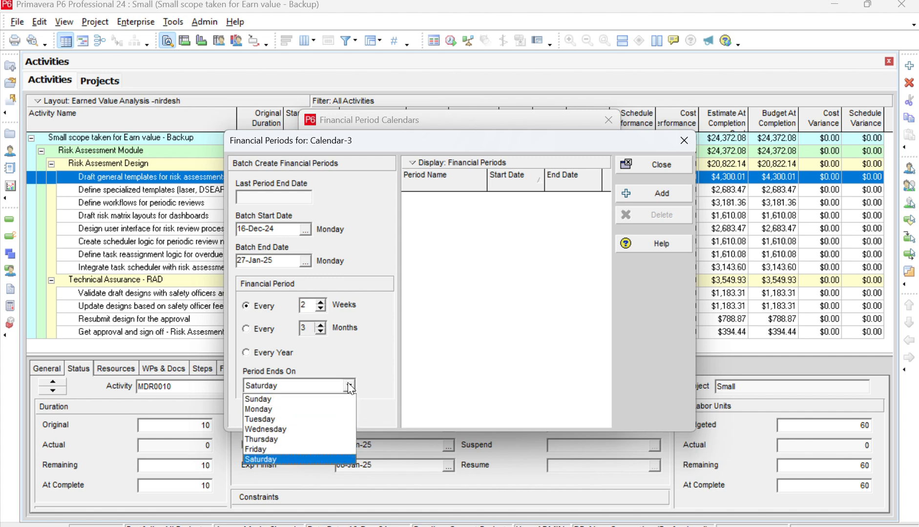
{"action": "left_click", "coordinate": [318, 399]}
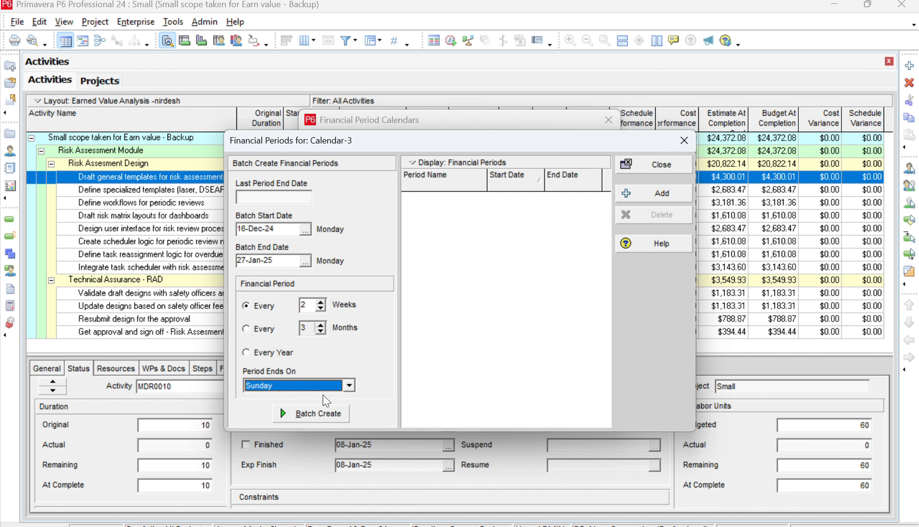
{"action": "left_click", "coordinate": [314, 417]}
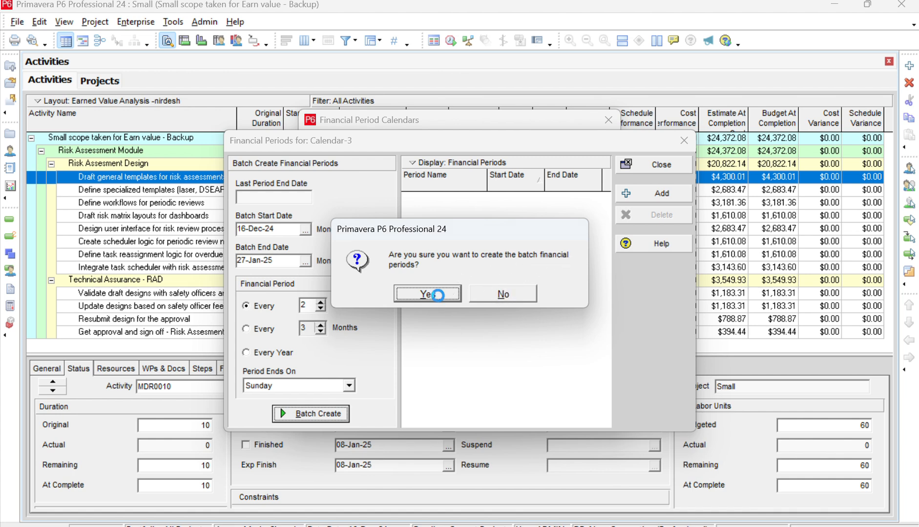
{"action": "left_click", "coordinate": [438, 295]}
{"action": "left_click", "coordinate": [458, 299]}
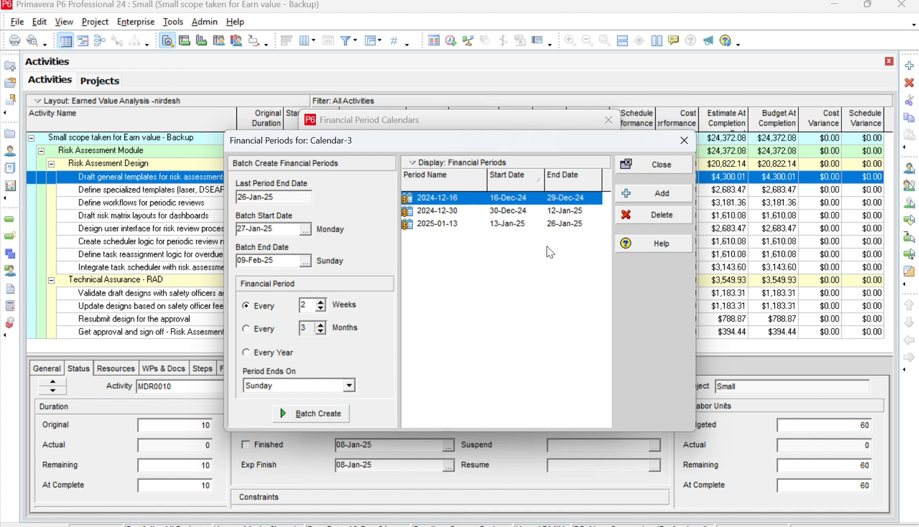
{"action": "left_click", "coordinate": [652, 165]}
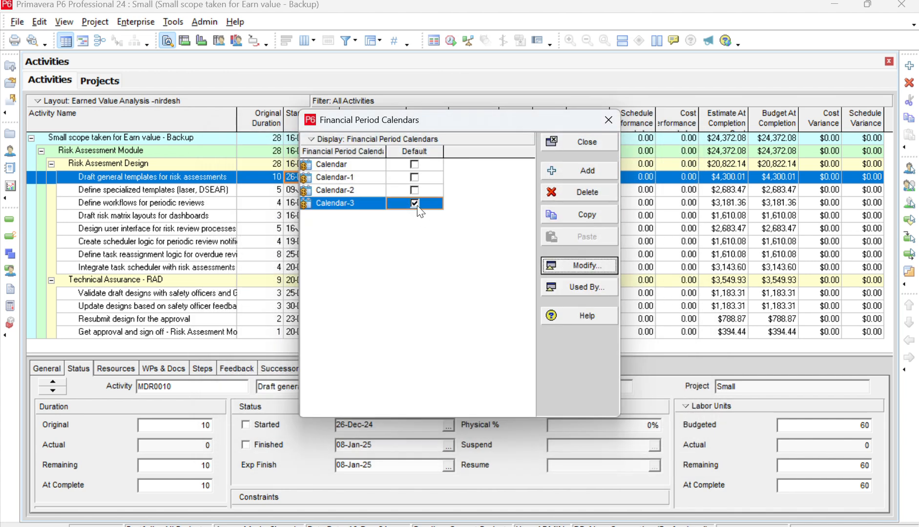
{"action": "left_click", "coordinate": [563, 149]}
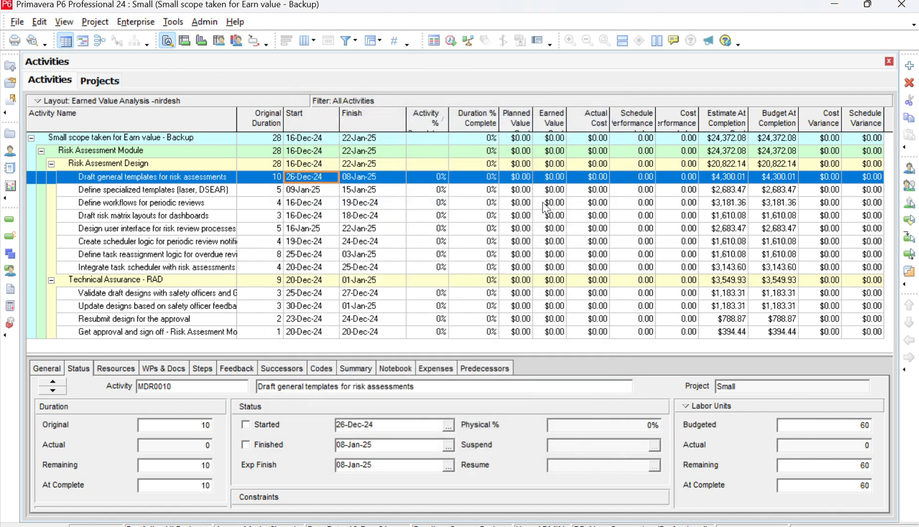
Check which financial period calendar the Small project uses in Store Period Performance, without storing anything.
{"action": "left_click", "coordinate": [172, 26]}
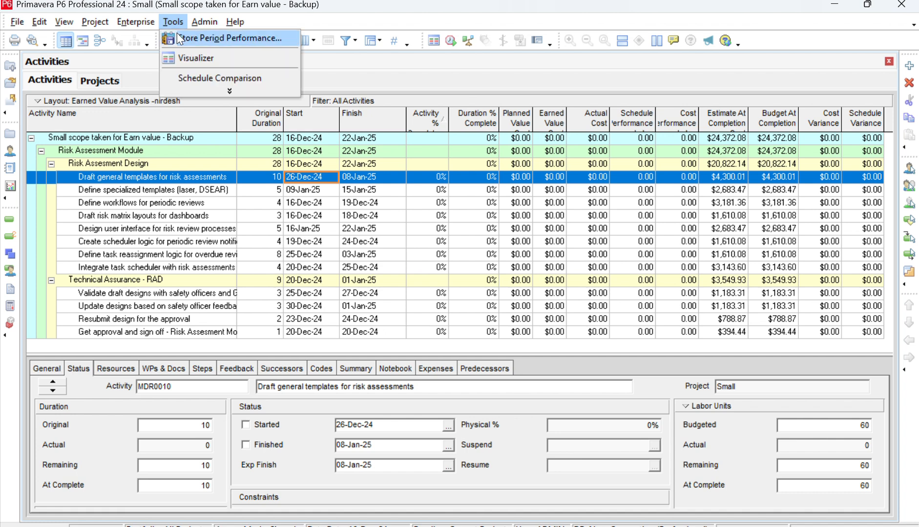
{"action": "left_click", "coordinate": [177, 34]}
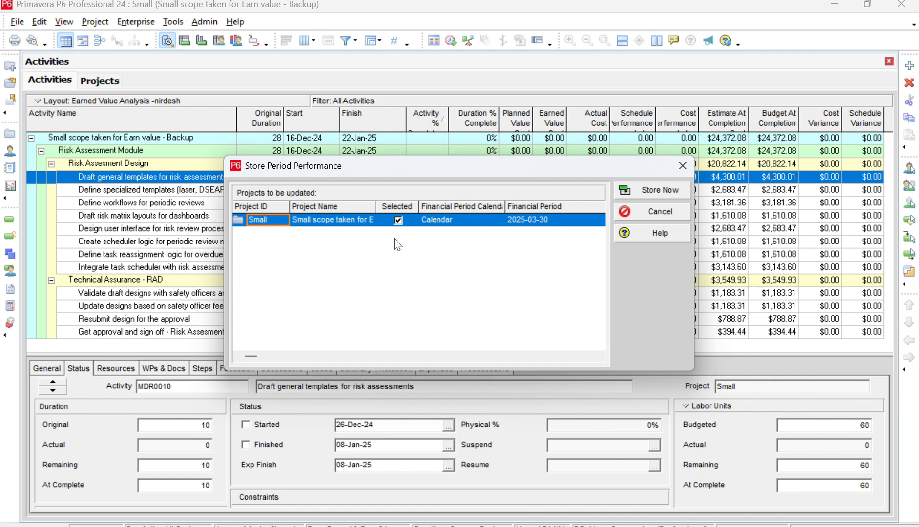
{"action": "left_click", "coordinate": [636, 215]}
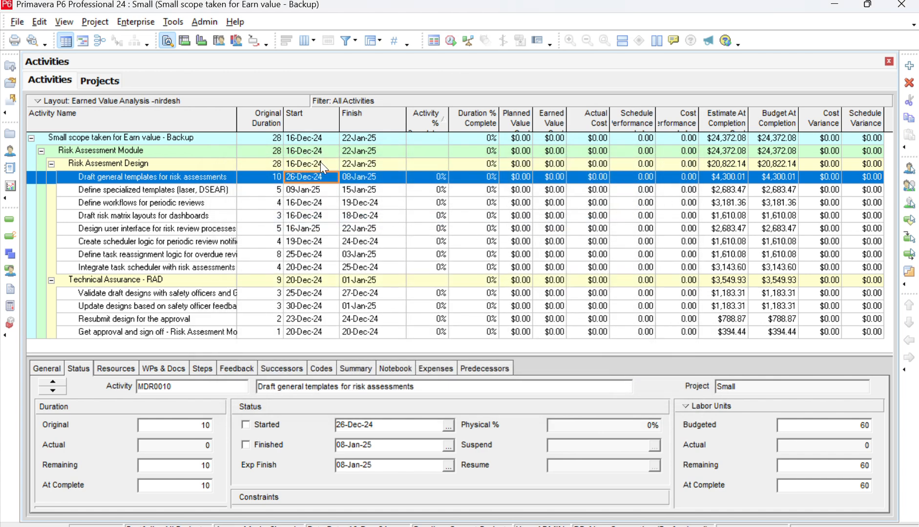
Close the project and assign Calendar-3 as the Small project's financial period calendar.
{"action": "key", "text": "ctrl+w"}
{"action": "left_click", "coordinate": [443, 287]}
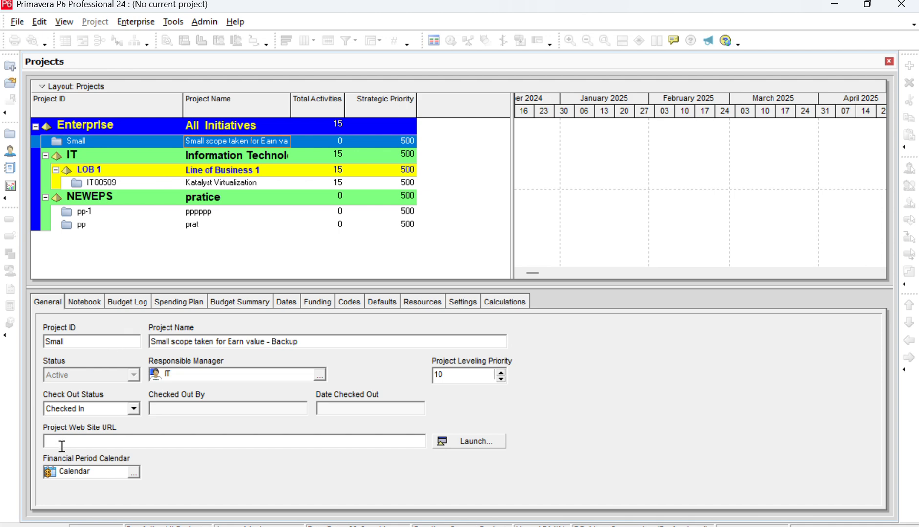
{"action": "left_click", "coordinate": [134, 476]}
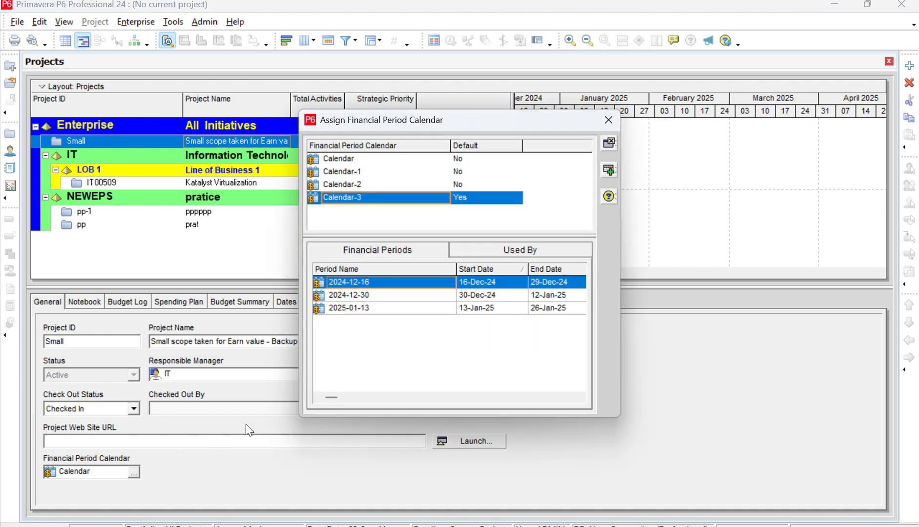
{"action": "double_click", "coordinate": [405, 198]}
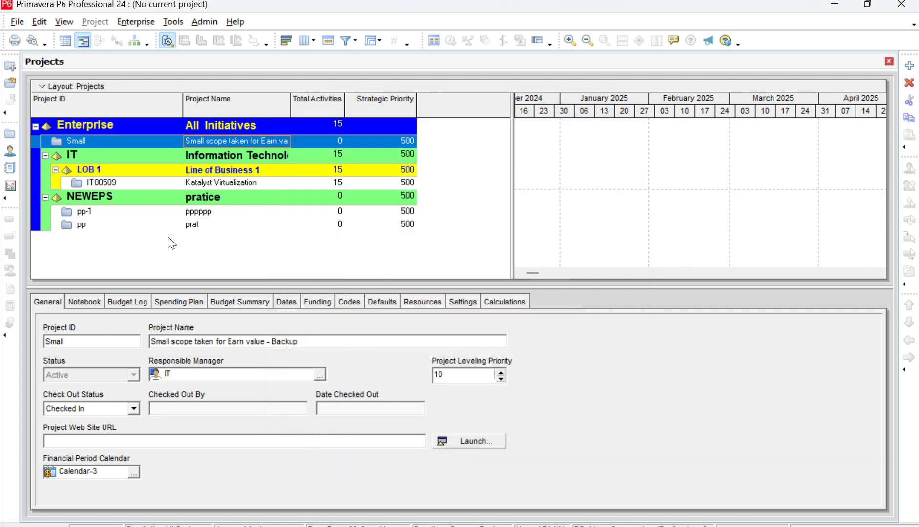
Open all projects under the Enterprise node together and bring up Store Period Performance for them.
{"action": "right_click", "coordinate": [182, 128]}
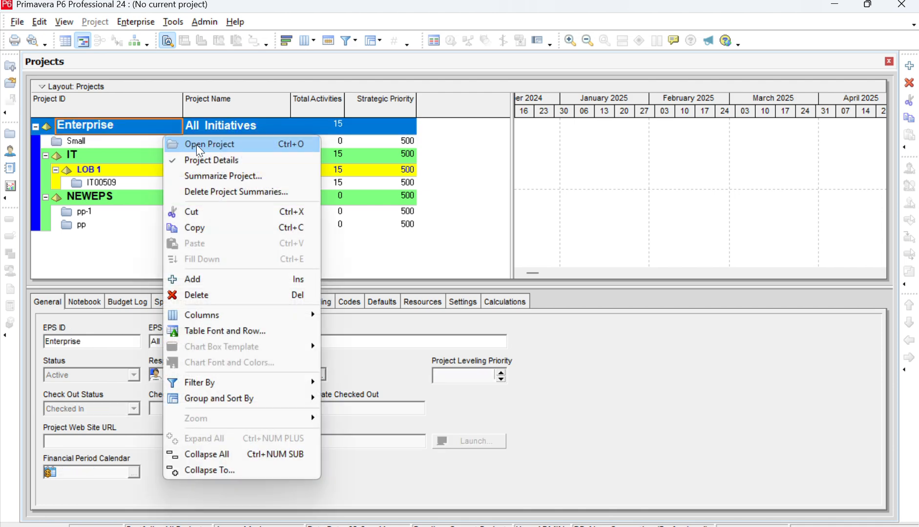
{"action": "left_click", "coordinate": [195, 145]}
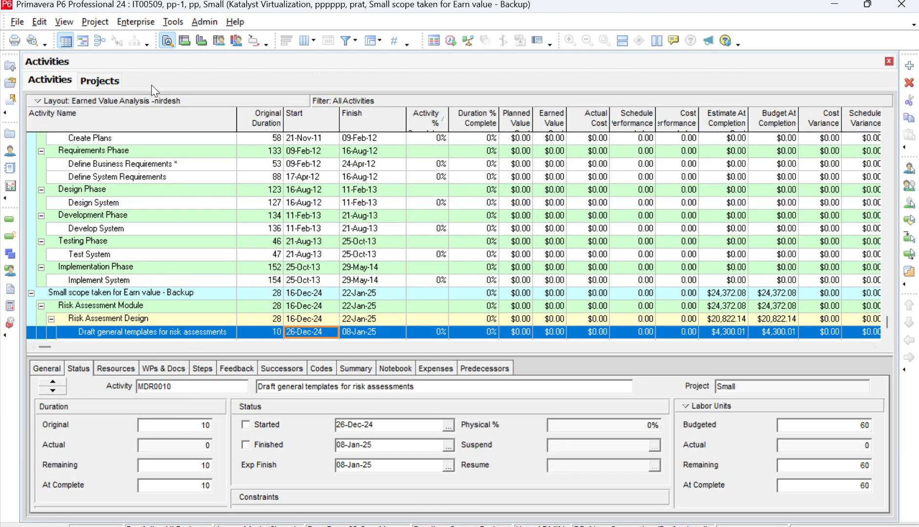
{"action": "left_click", "coordinate": [166, 24]}
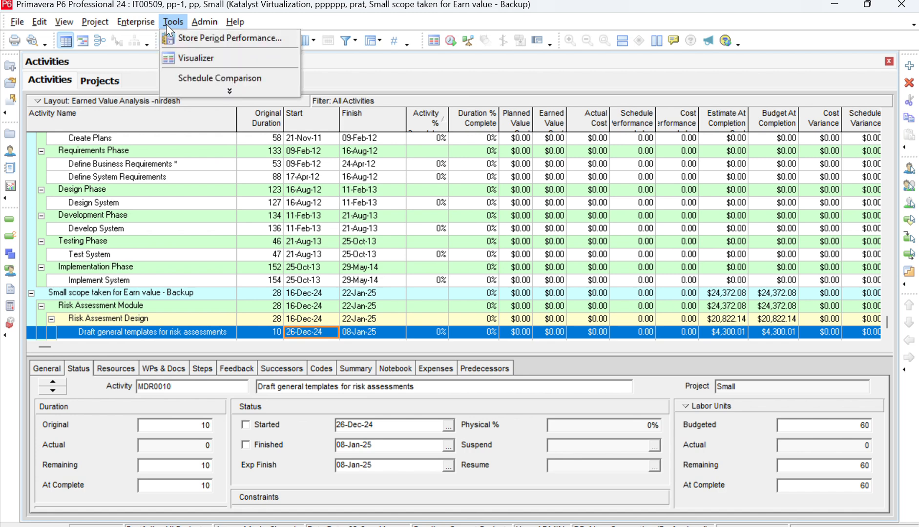
{"action": "left_click", "coordinate": [186, 47]}
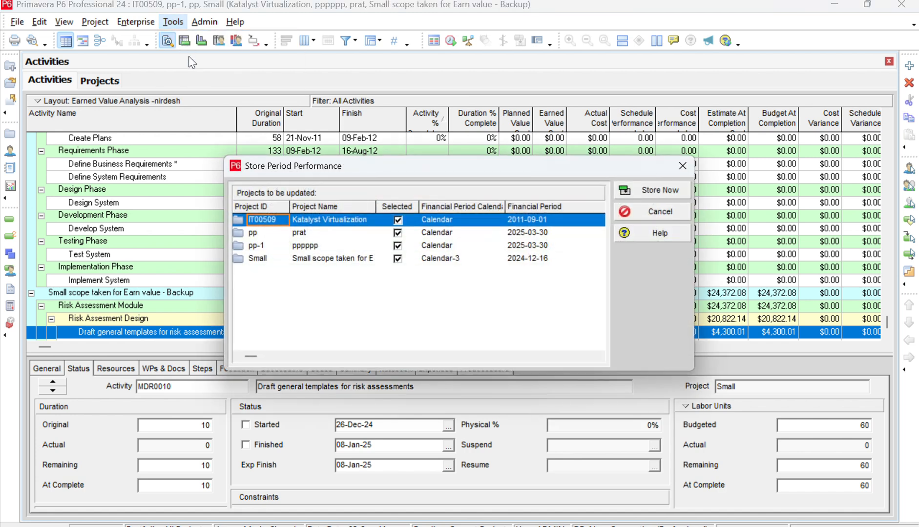
Exclude projects IT00509, pp and pp-1 from Store Period Performance, leaving only Small selected, and exit without storing.
{"action": "left_click", "coordinate": [314, 236]}
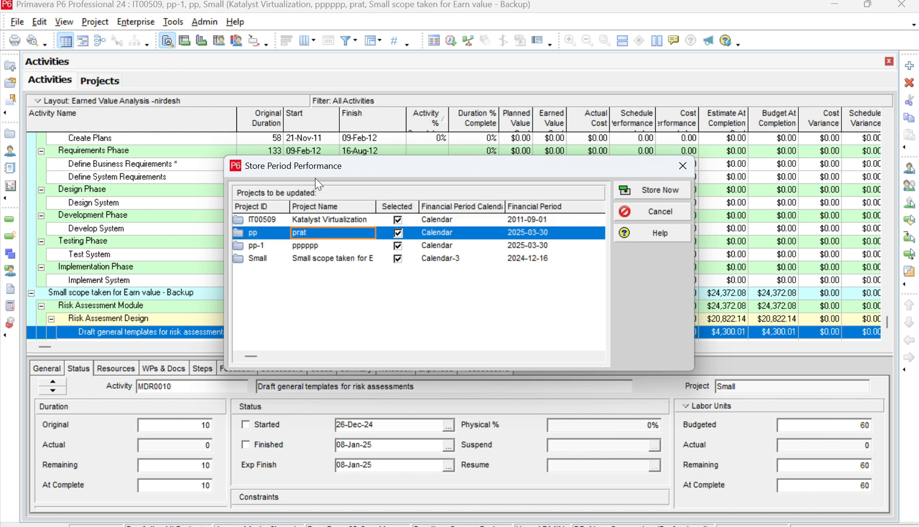
{"action": "left_click_drag", "start_coordinate": [321, 167], "coordinate": [315, 151]}
{"action": "left_click", "coordinate": [338, 243]}
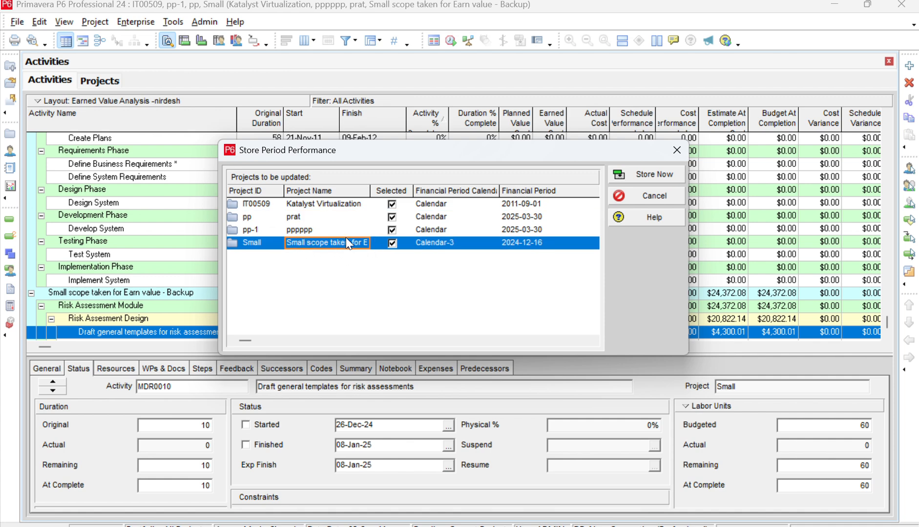
{"action": "left_click_drag", "start_coordinate": [370, 191], "coordinate": [397, 192]}
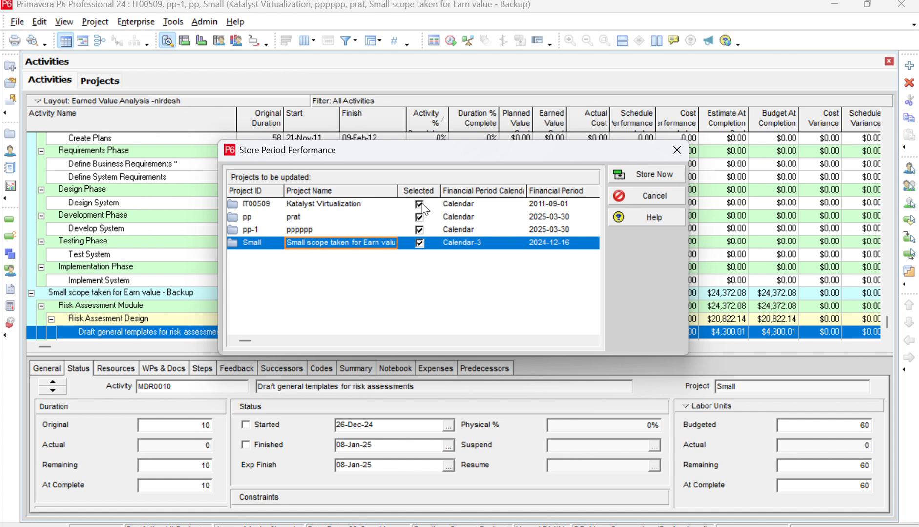
{"action": "left_click", "coordinate": [421, 205]}
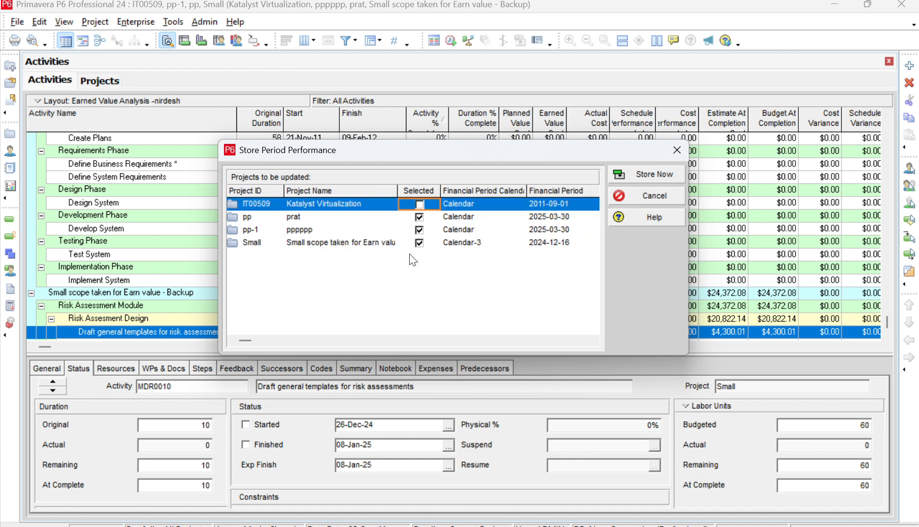
{"action": "left_click", "coordinate": [422, 219]}
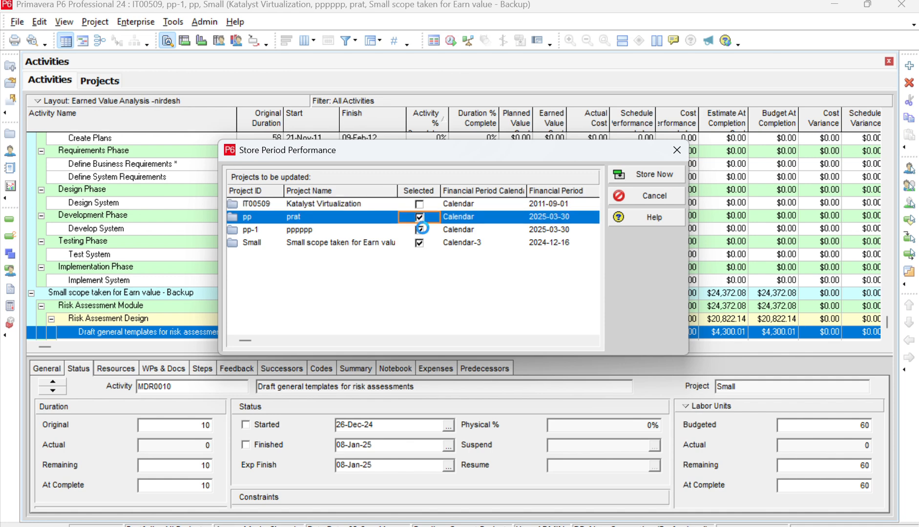
{"action": "left_click", "coordinate": [420, 229]}
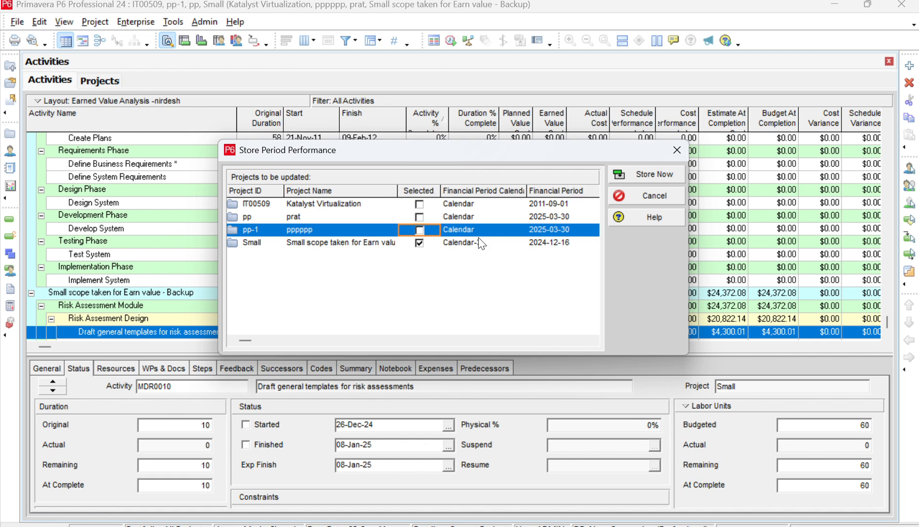
{"action": "left_click", "coordinate": [505, 247]}
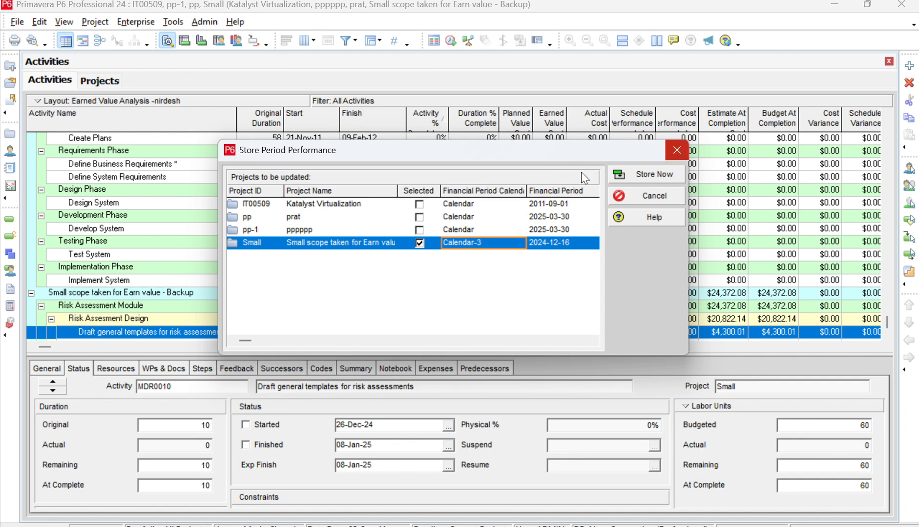
{"action": "left_click", "coordinate": [681, 146]}
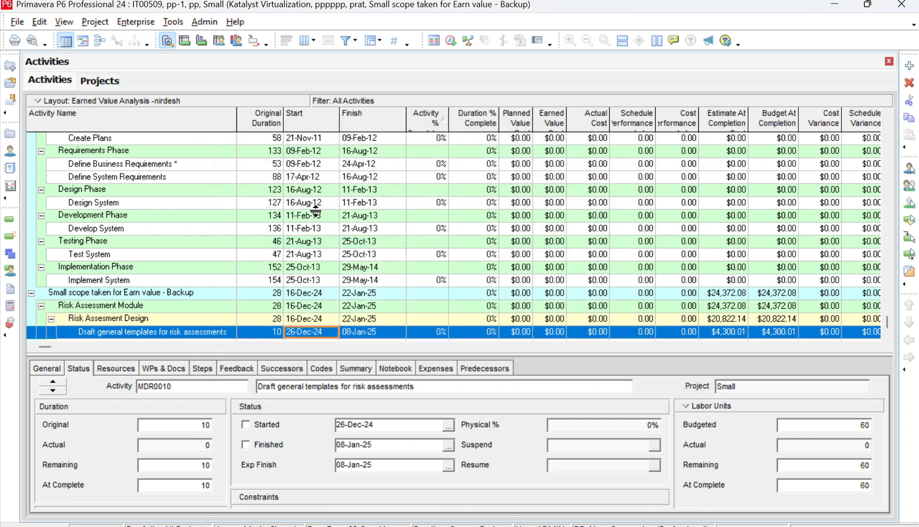
Close all open projects and open only the Small project.
{"action": "key", "text": "ctrl+w"}
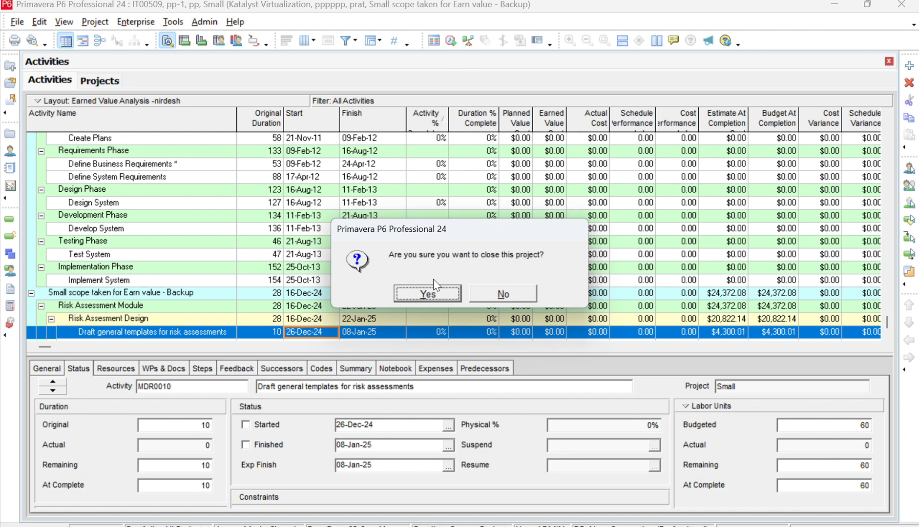
{"action": "left_click", "coordinate": [436, 295]}
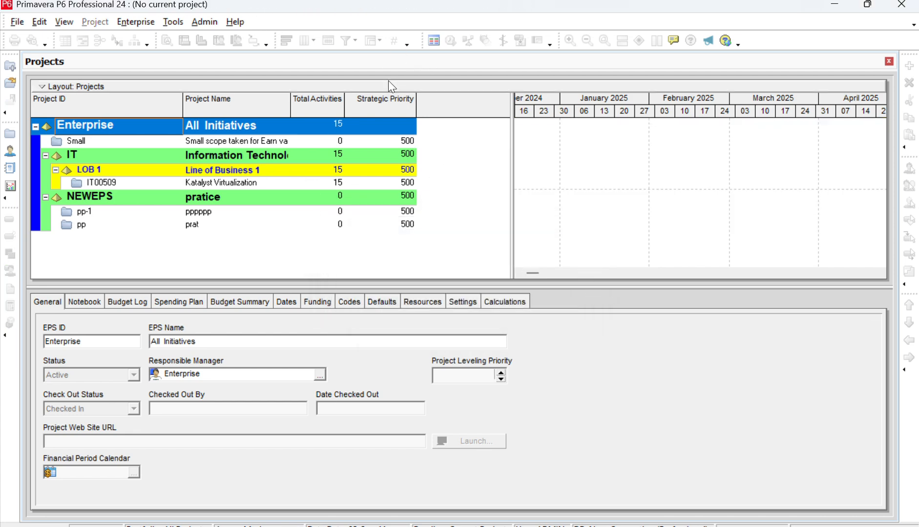
{"action": "left_click", "coordinate": [227, 142]}
{"action": "right_click", "coordinate": [226, 142]}
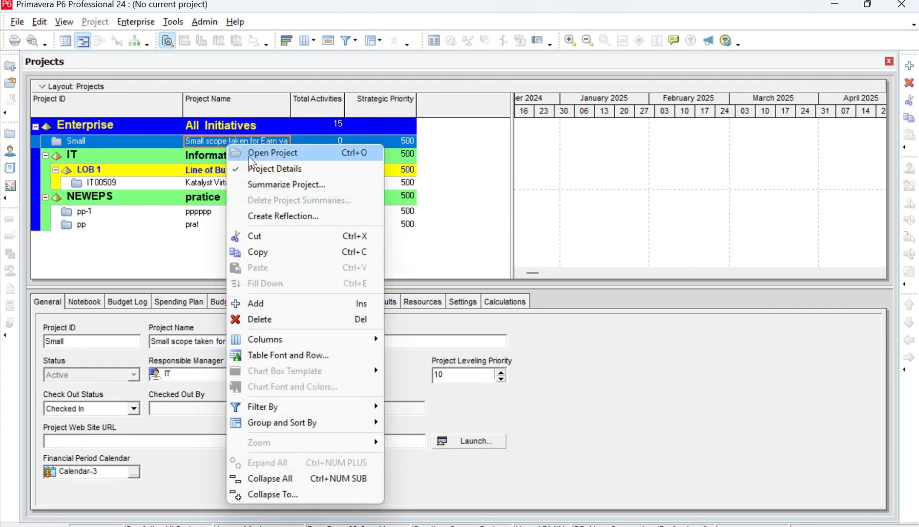
{"action": "left_click", "coordinate": [248, 157]}
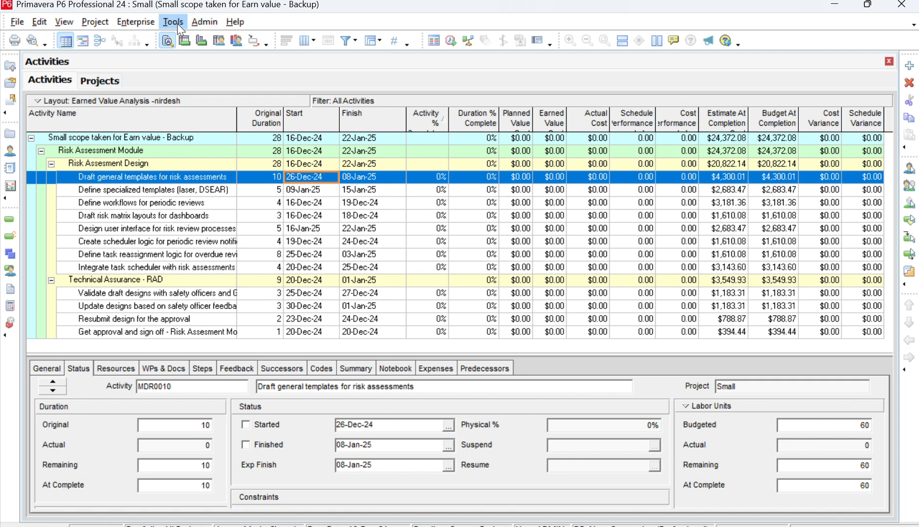
Review the financial periods selectable for Small in Store Period Performance, choose 2024-12-16, and exit without storing.
{"action": "left_click", "coordinate": [177, 22]}
{"action": "left_click", "coordinate": [185, 41]}
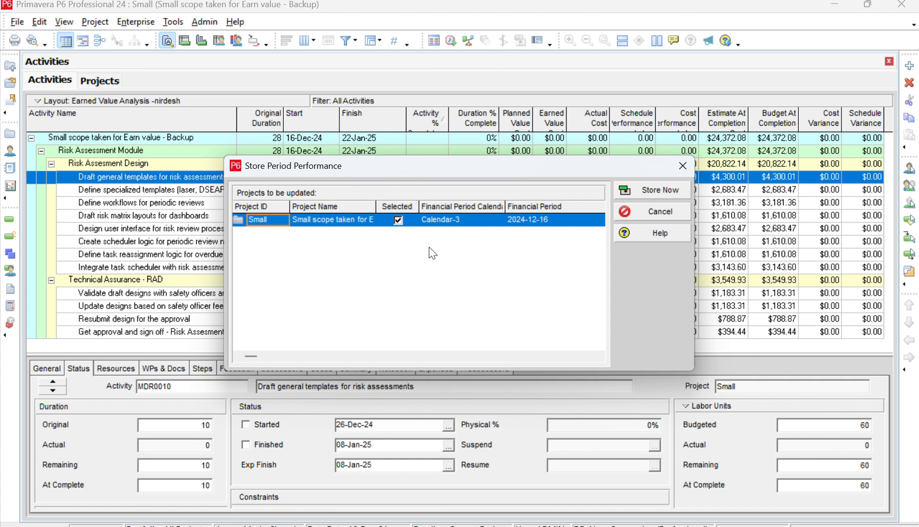
{"action": "left_click", "coordinate": [572, 219]}
{"action": "left_click", "coordinate": [598, 220]}
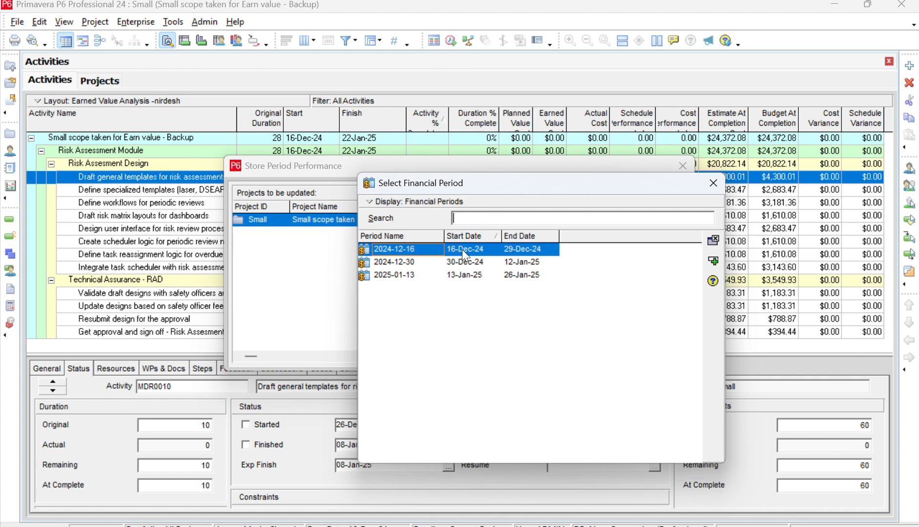
{"action": "left_click", "coordinate": [535, 249]}
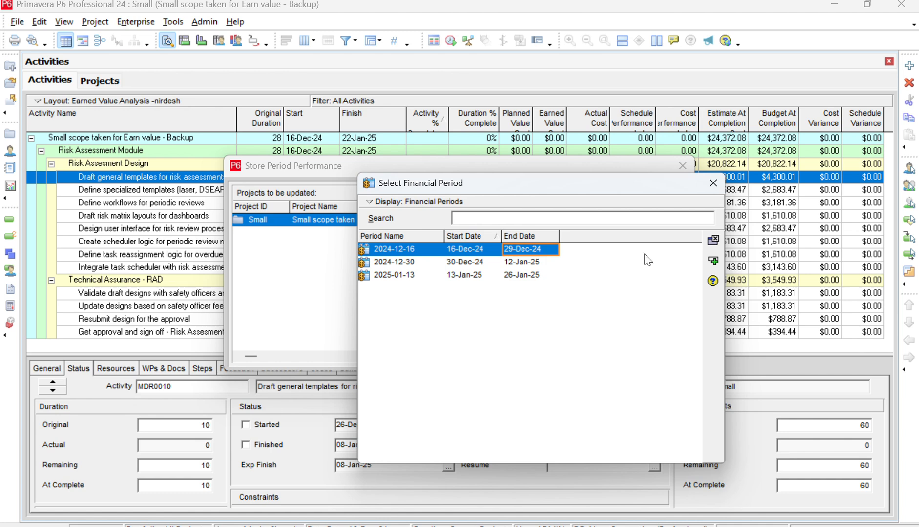
{"action": "left_click", "coordinate": [715, 263]}
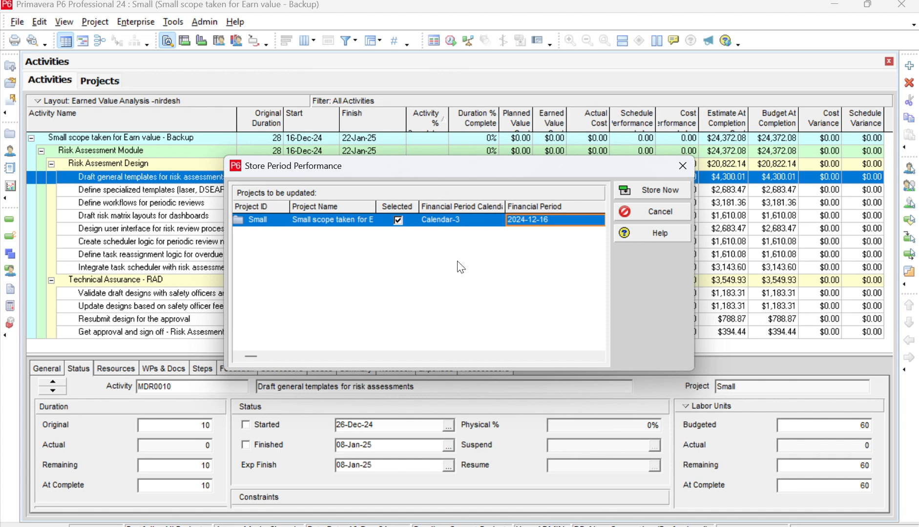
{"action": "left_click", "coordinate": [688, 171]}
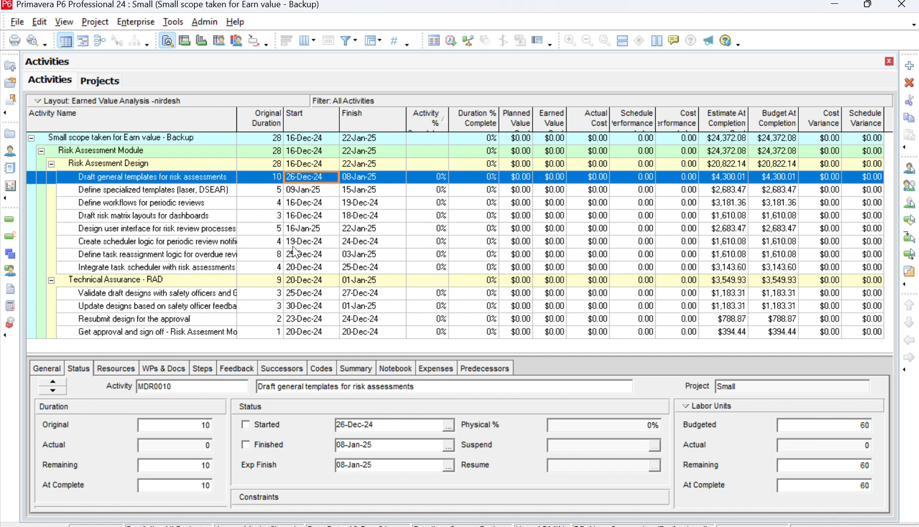
Mark Draft general templates for risk assessments as started and enter actual units of 10 for System Architect and 25 for UX/UI Designers.
{"action": "left_click", "coordinate": [264, 426]}
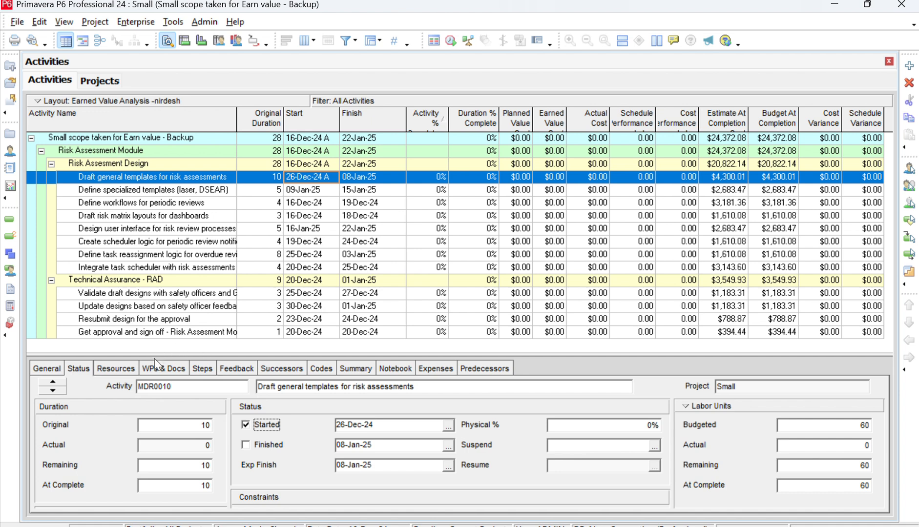
{"action": "left_click", "coordinate": [121, 370]}
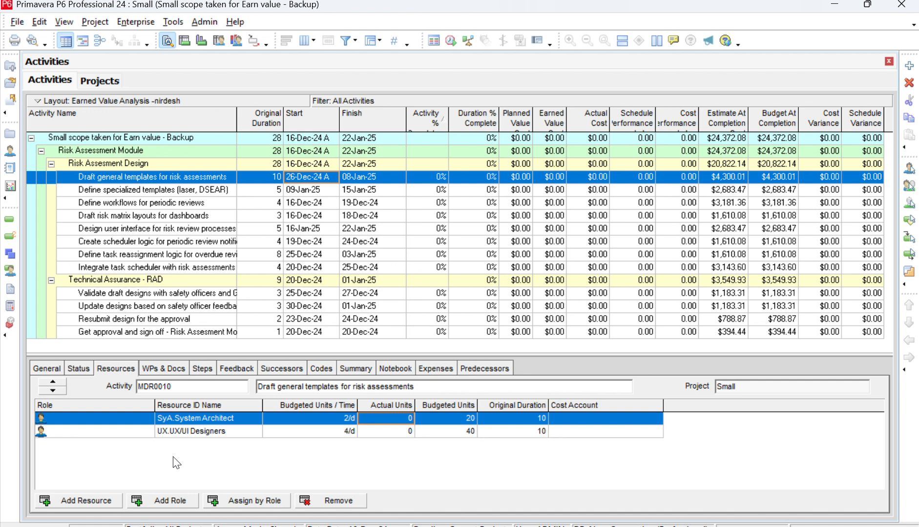
{"action": "left_click_drag", "start_coordinate": [158, 405], "coordinate": [152, 406]}
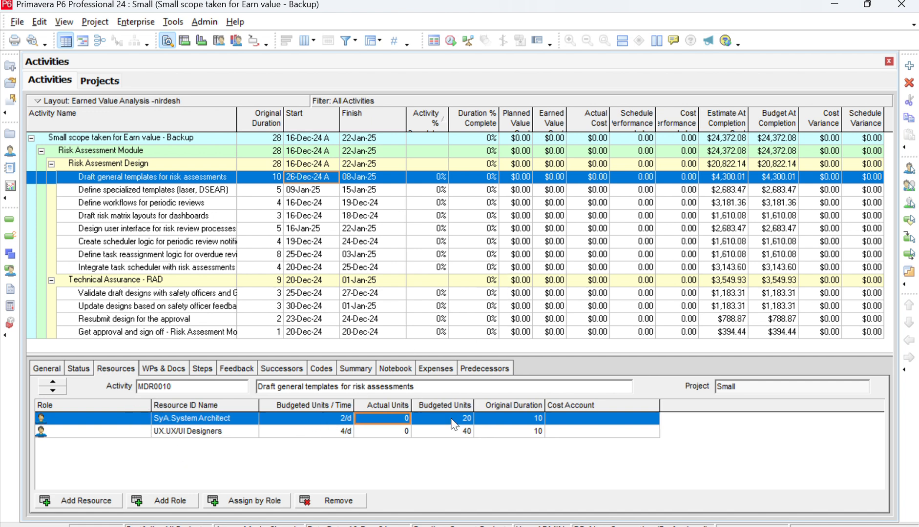
{"action": "left_click", "coordinate": [401, 418]}
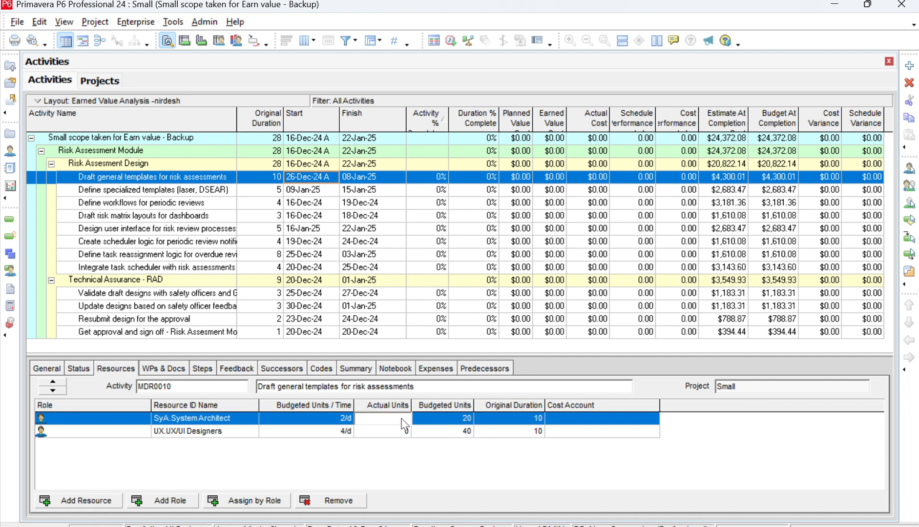
{"action": "type", "text": "10"}
{"action": "left_click", "coordinate": [408, 432]}
{"action": "left_click", "coordinate": [407, 432]}
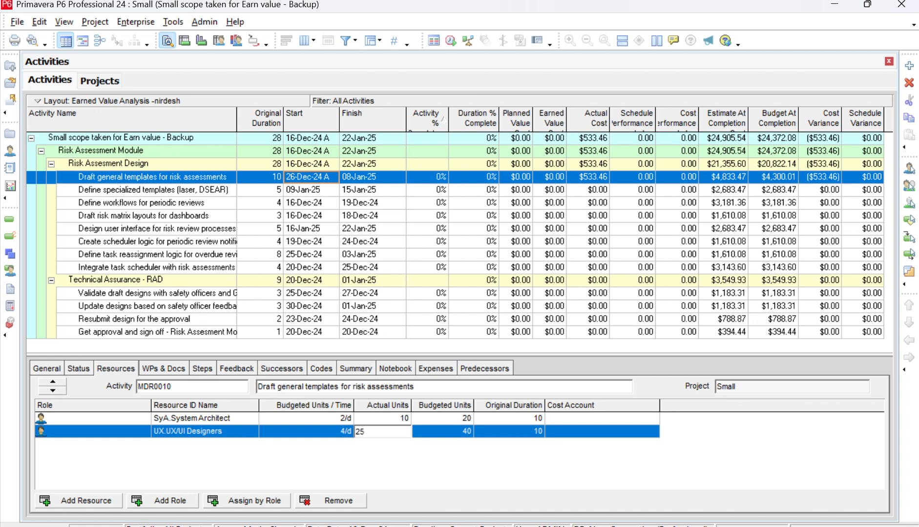
{"action": "left_click", "coordinate": [499, 464]}
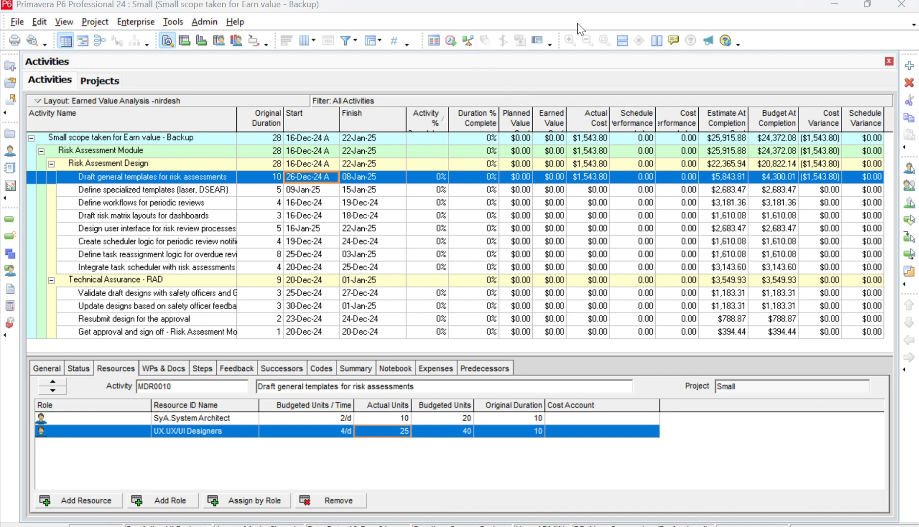
Schedule the Small project using its own data date, 16-Dec-24, and run the scheduling a second time.
{"action": "double_click", "coordinate": [605, 8]}
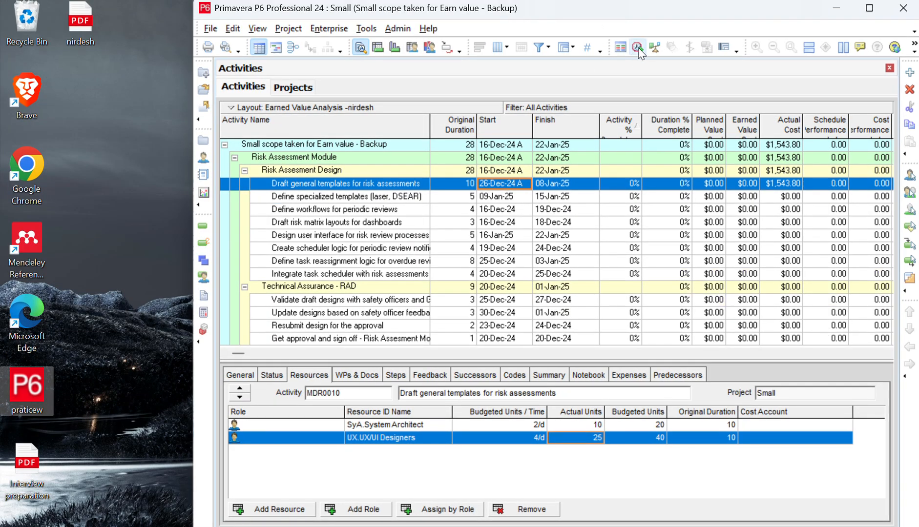
{"action": "left_click", "coordinate": [637, 47]}
{"action": "left_click", "coordinate": [611, 235]}
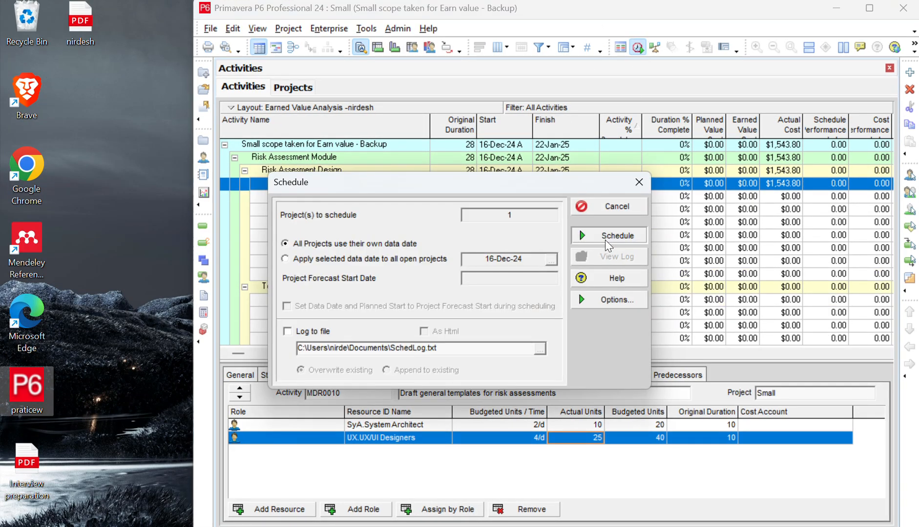
{"action": "double_click", "coordinate": [659, 18]}
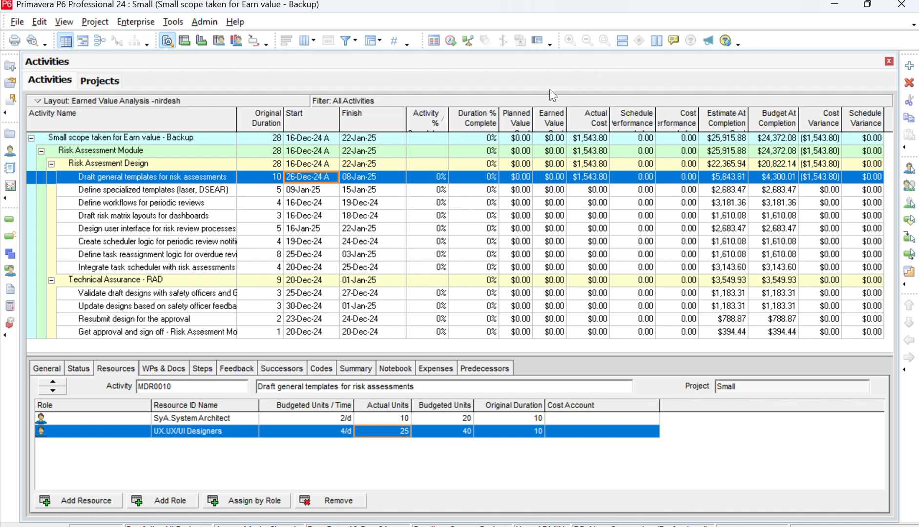
{"action": "double_click", "coordinate": [629, 6]}
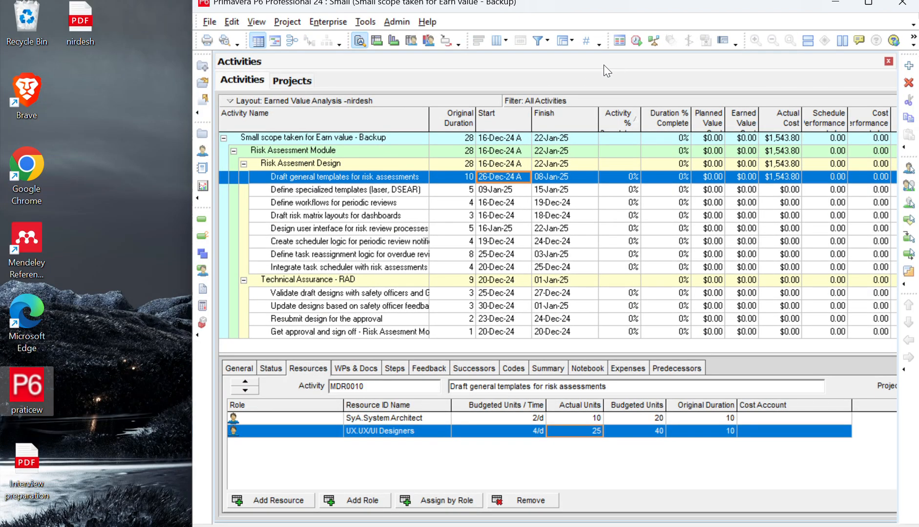
{"action": "left_click_drag", "start_coordinate": [657, 10], "coordinate": [640, 57]}
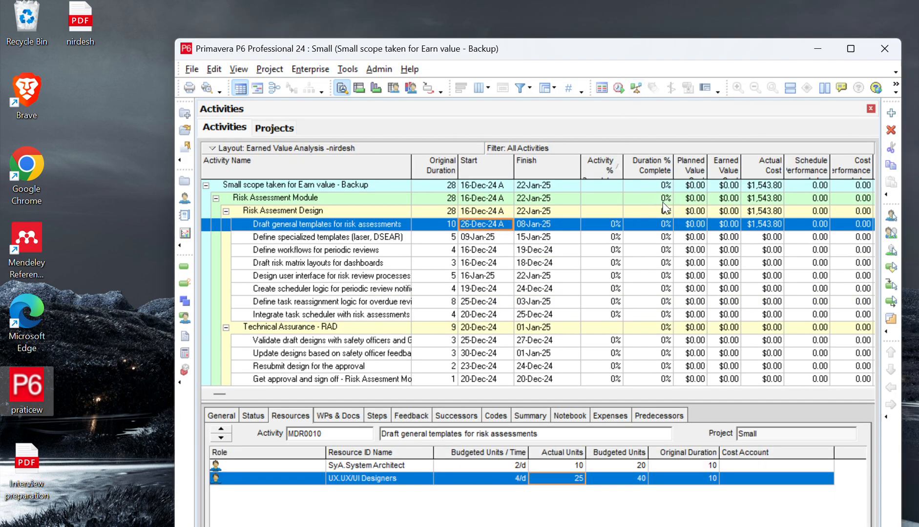
{"action": "left_click", "coordinate": [618, 87]}
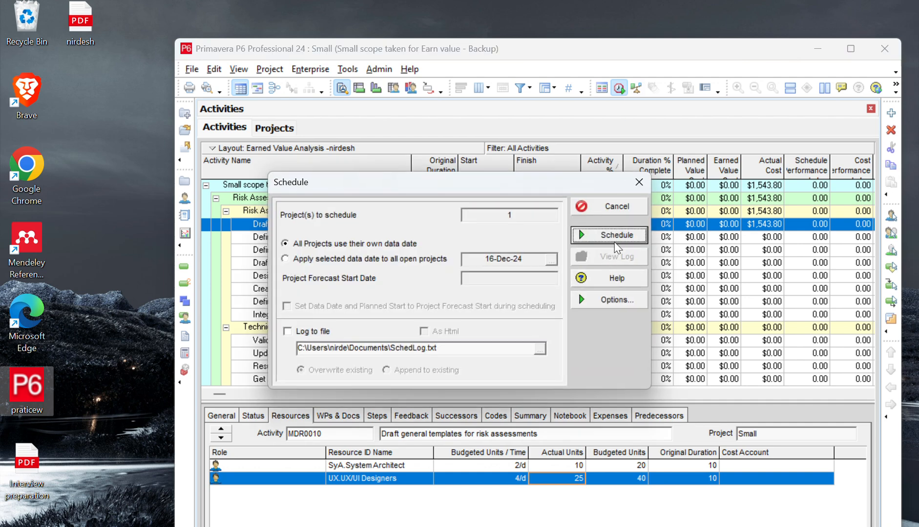
{"action": "left_click", "coordinate": [616, 235]}
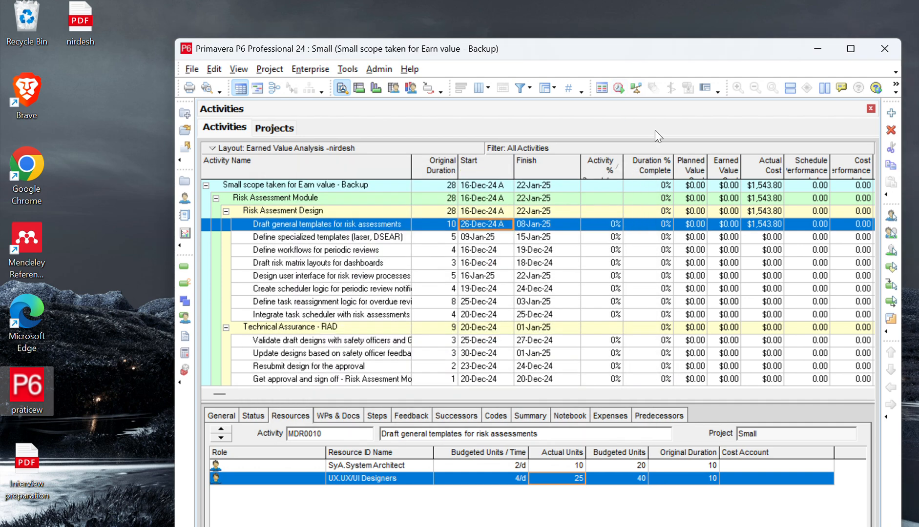
{"action": "double_click", "coordinate": [675, 44]}
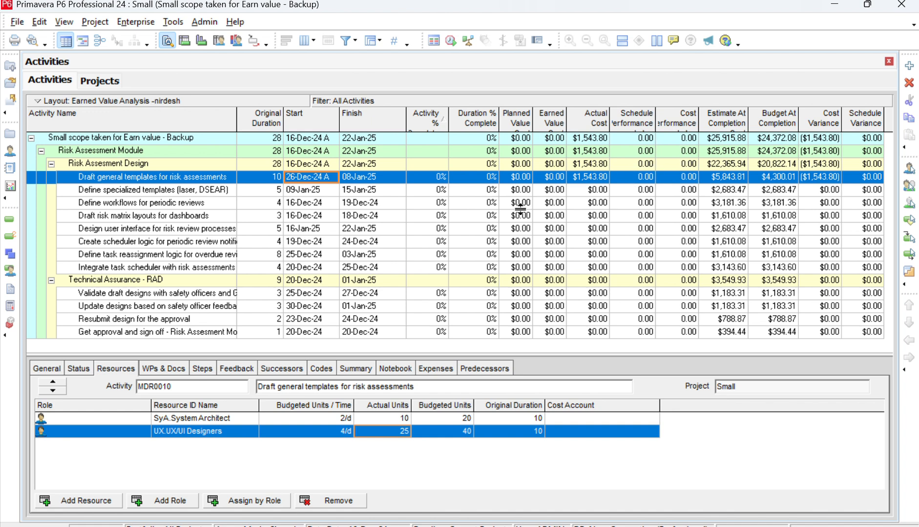
Mark Define specialized templates (laser, DSEAR) as started on 09-Jan-25 and set its expected finish to 15-Jan-25.
{"action": "left_click", "coordinate": [78, 369]}
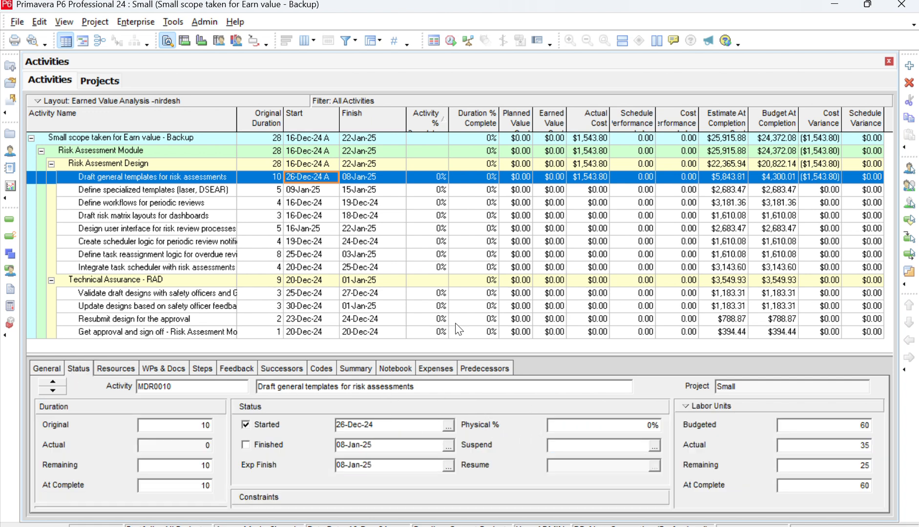
{"action": "left_click", "coordinate": [320, 193]}
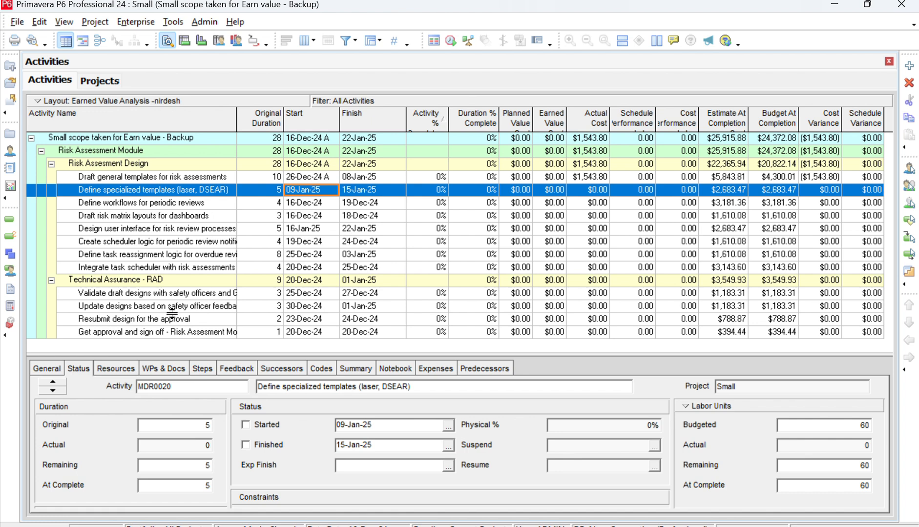
{"action": "left_click", "coordinate": [266, 426]}
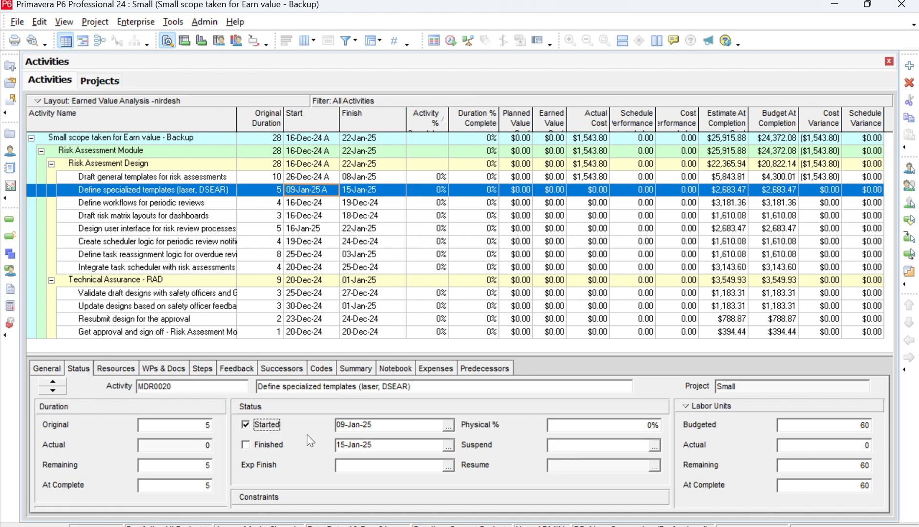
{"action": "left_click", "coordinate": [448, 466]}
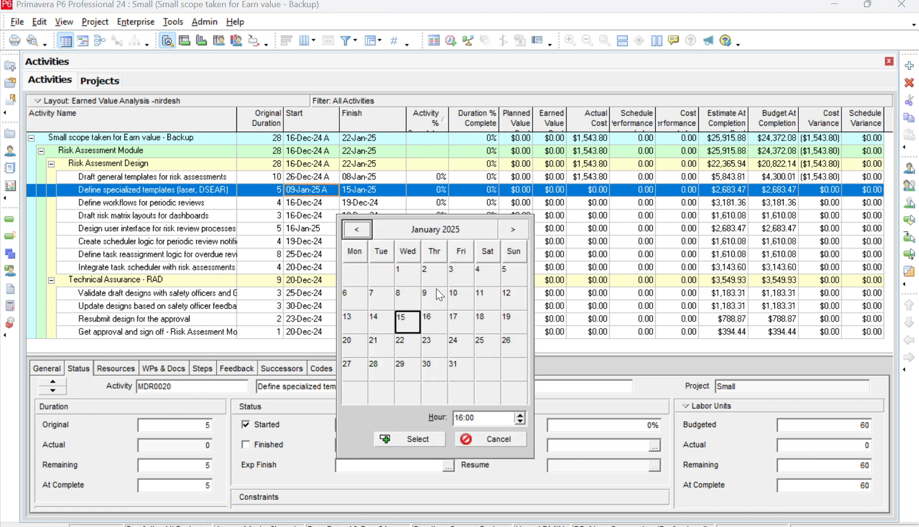
{"action": "left_click", "coordinate": [414, 440]}
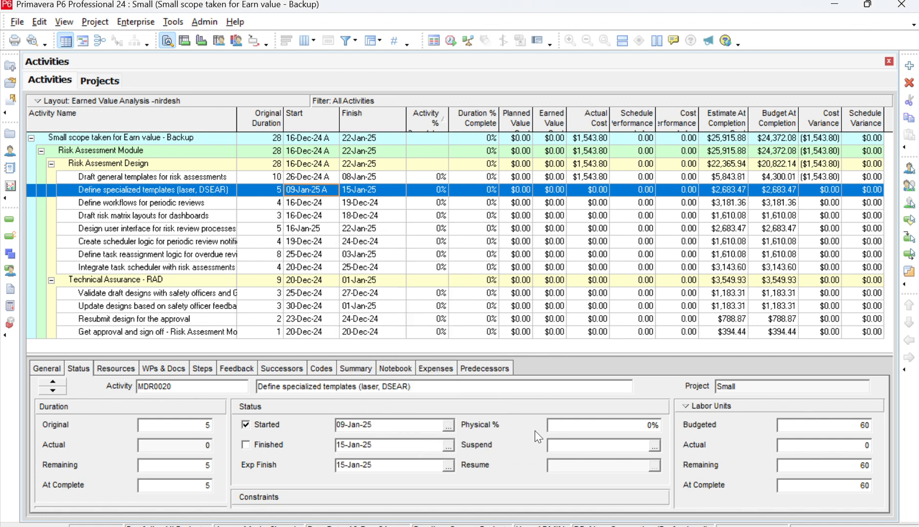
Enter actual units of 15 for System Architect and 20 for UX/UI Designers on the specialized templates activity.
{"action": "left_click", "coordinate": [116, 369]}
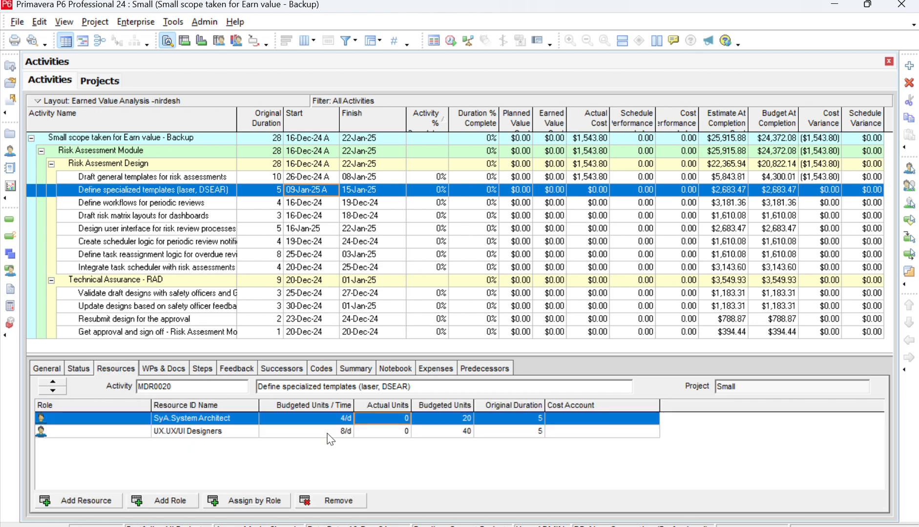
{"action": "left_click", "coordinate": [402, 419]}
{"action": "key", "text": "BackSpace"}
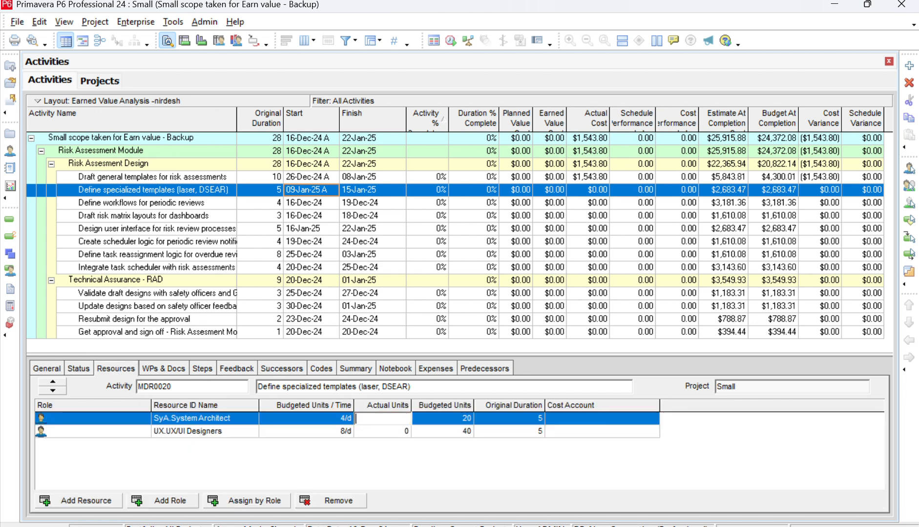
{"action": "type", "text": "q"}
{"action": "key", "text": "BackSpace"}
{"action": "type", "text": "15"}
{"action": "left_click", "coordinate": [407, 428]}
{"action": "left_click", "coordinate": [408, 428]}
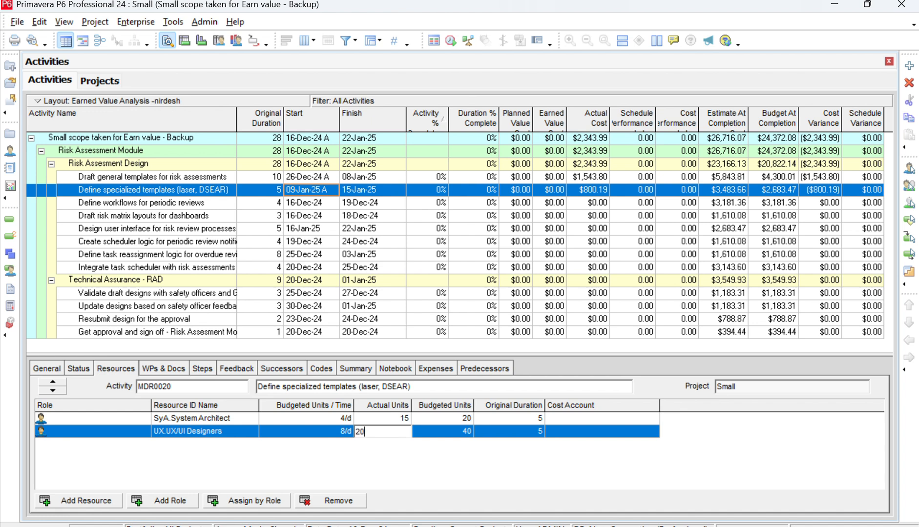
{"action": "type", "text": "20"}
Mark Define workflows for periodic reviews as started on 16-Dec-24 and finished on 19-Dec-24.
{"action": "left_click", "coordinate": [359, 202]}
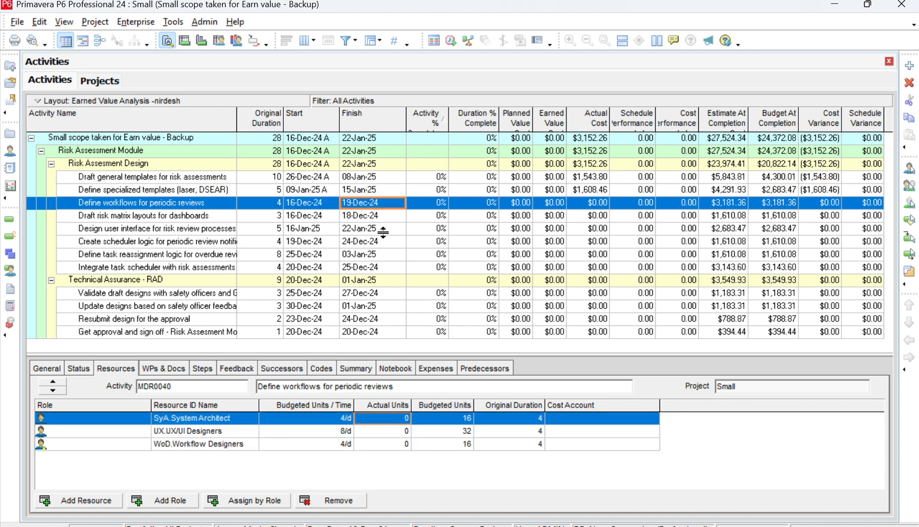
{"action": "left_click", "coordinate": [78, 370]}
{"action": "left_click", "coordinate": [266, 426]}
{"action": "left_click", "coordinate": [268, 445]}
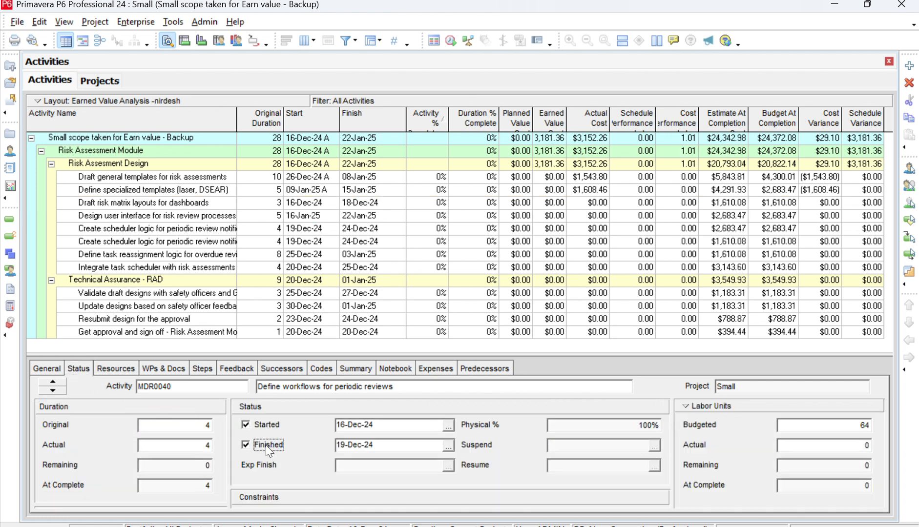
Enter the periodic review workflow activity's actual units: 16 for System Architect, 30 for UX/UI Designers and 14 for Workflow Designers.
{"action": "left_click", "coordinate": [122, 370]}
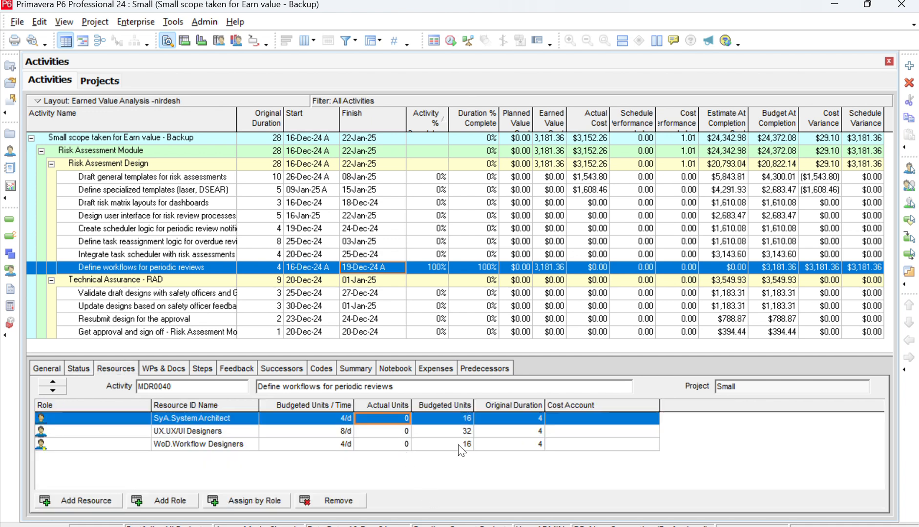
{"action": "left_click", "coordinate": [400, 420]}
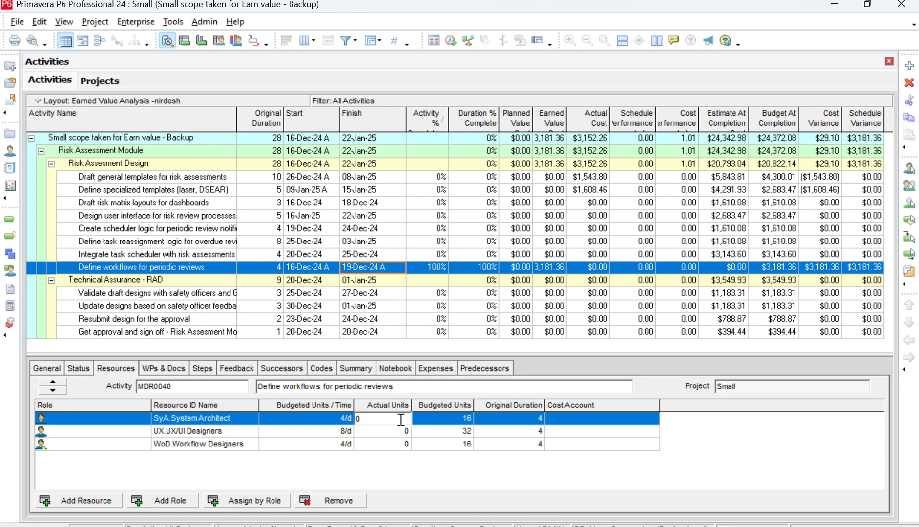
{"action": "type", "text": "16"}
{"action": "left_click", "coordinate": [387, 432]}
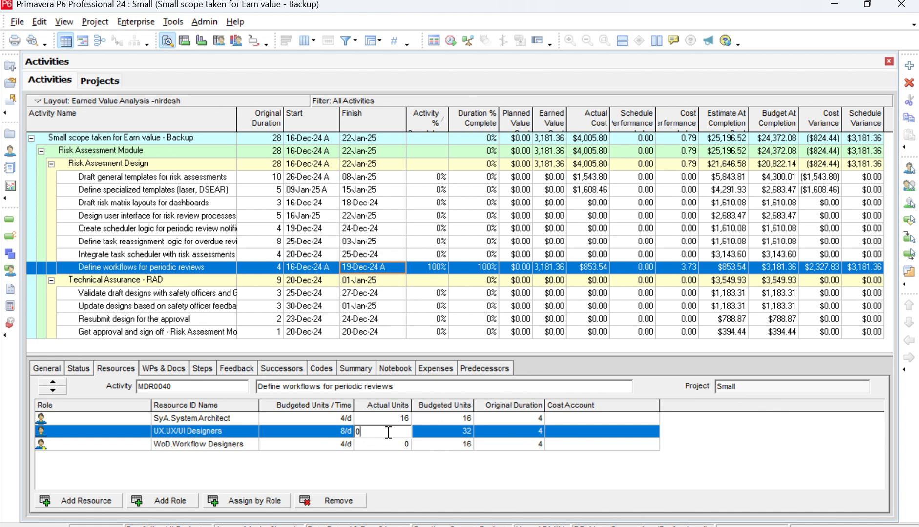
{"action": "type", "text": "3"}
{"action": "left_click", "coordinate": [397, 445]}
{"action": "type", "text": "1"}
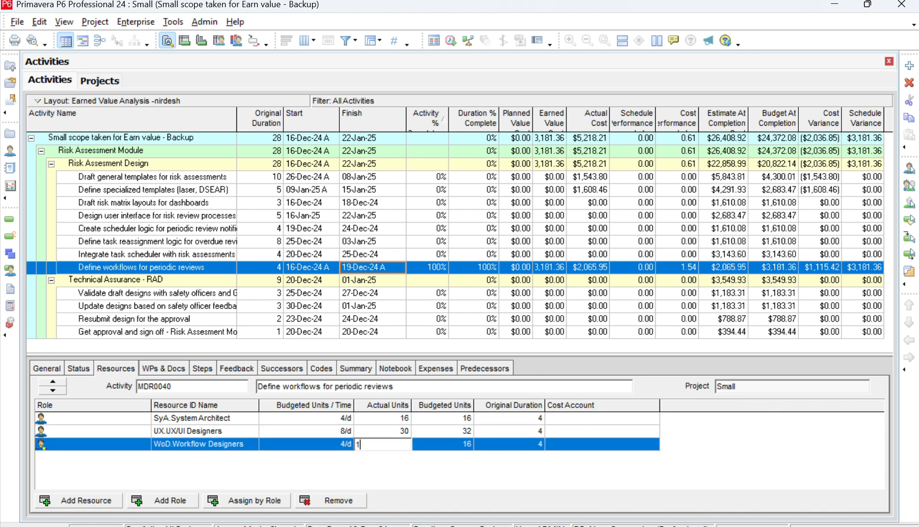
{"action": "type", "text": "4"}
{"action": "key", "text": "Return"}
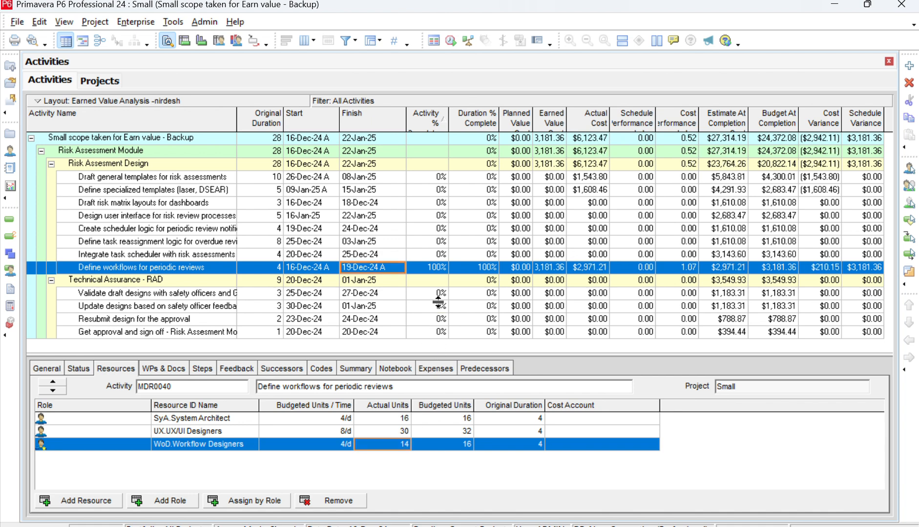
Enter 12 actual units for each of the two resources on Validate draft designs with safety officers and mark it finished on 27-Dec-24.
{"action": "left_click", "coordinate": [351, 296]}
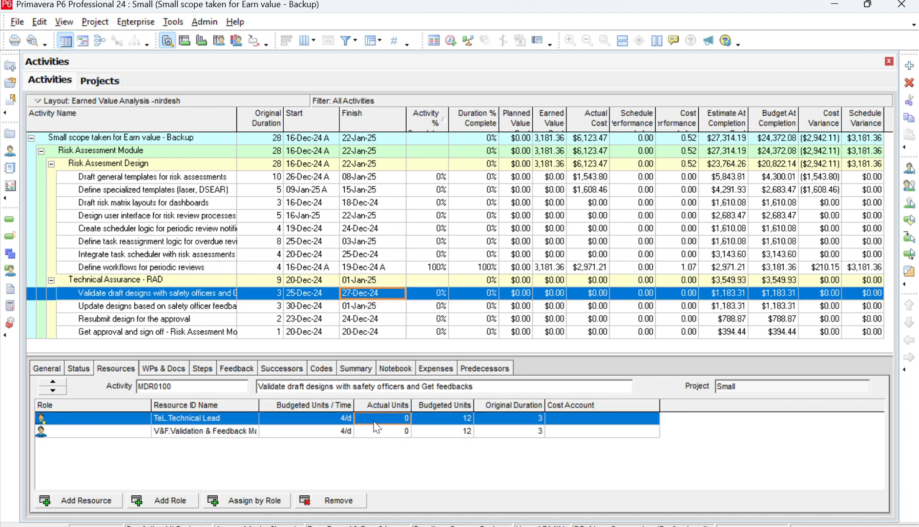
{"action": "left_click", "coordinate": [398, 420]}
{"action": "type", "text": "1"}
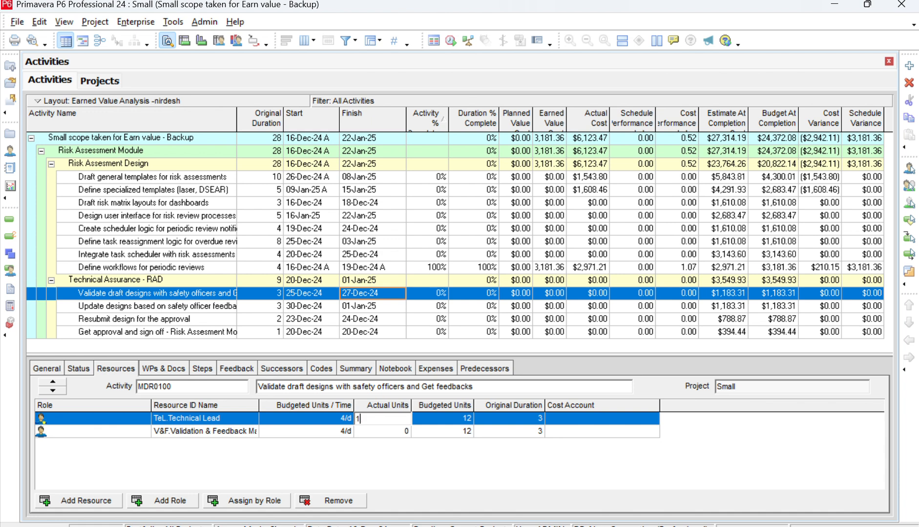
{"action": "type", "text": "2"}
{"action": "left_click", "coordinate": [409, 433]}
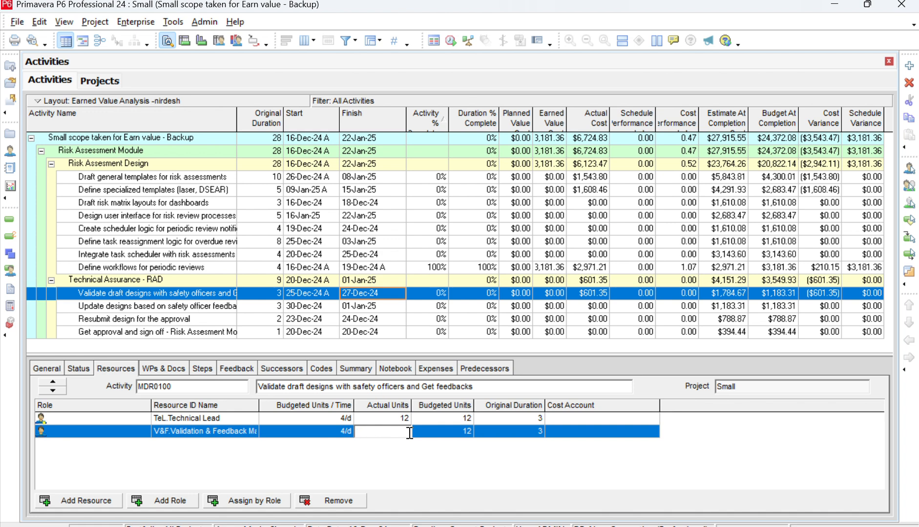
{"action": "type", "text": "12"}
{"action": "left_click", "coordinate": [78, 368]}
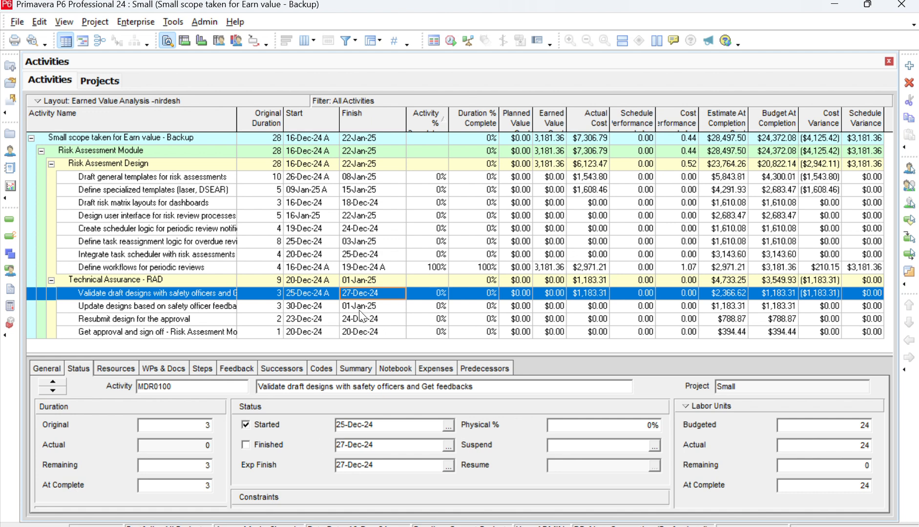
{"action": "left_click", "coordinate": [264, 445]}
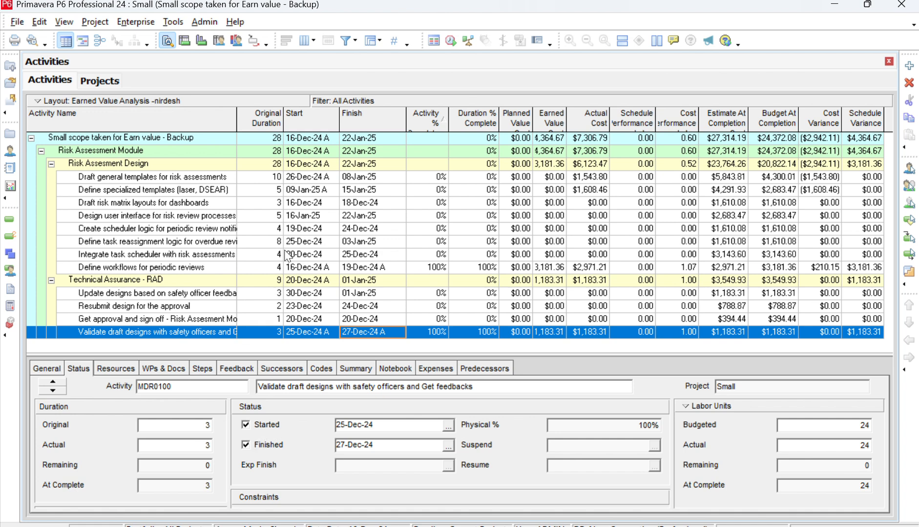
Mark the Resubmit design for the approval activity as started on 23-Dec-24 and finished on 24-Dec-24.
{"action": "left_click", "coordinate": [355, 294]}
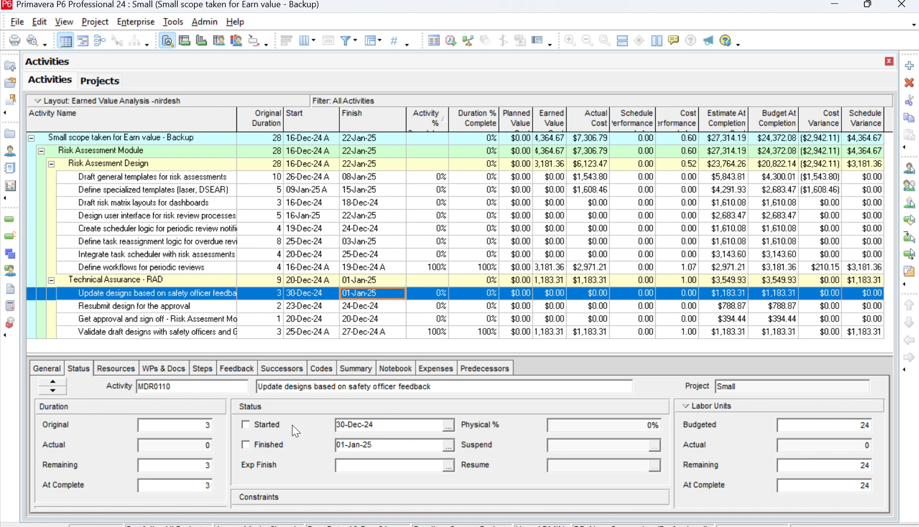
{"action": "left_click", "coordinate": [355, 308]}
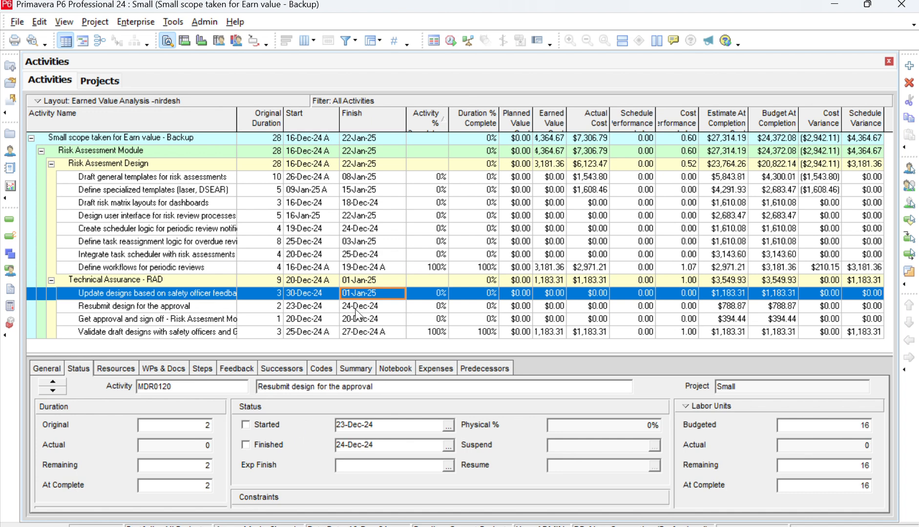
{"action": "left_click", "coordinate": [258, 424]}
{"action": "left_click", "coordinate": [261, 445]}
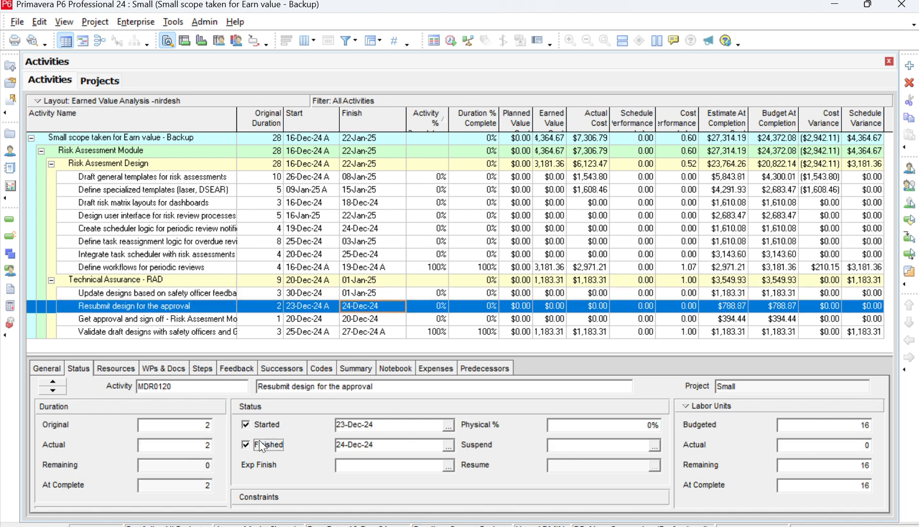
Enter 8 actual units for each of the two resources on Resubmit design for the approval.
{"action": "left_click", "coordinate": [127, 372]}
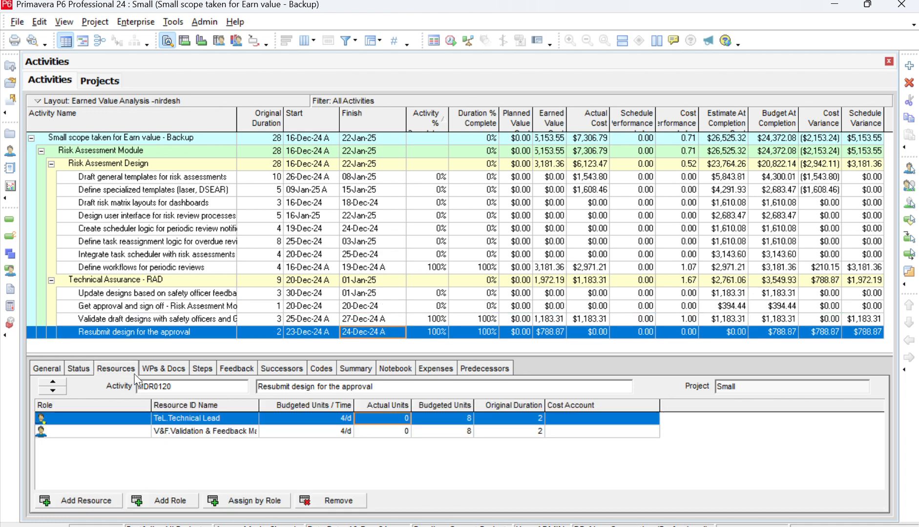
{"action": "left_click", "coordinate": [385, 419]}
{"action": "type", "text": "8"}
{"action": "left_click", "coordinate": [386, 432]}
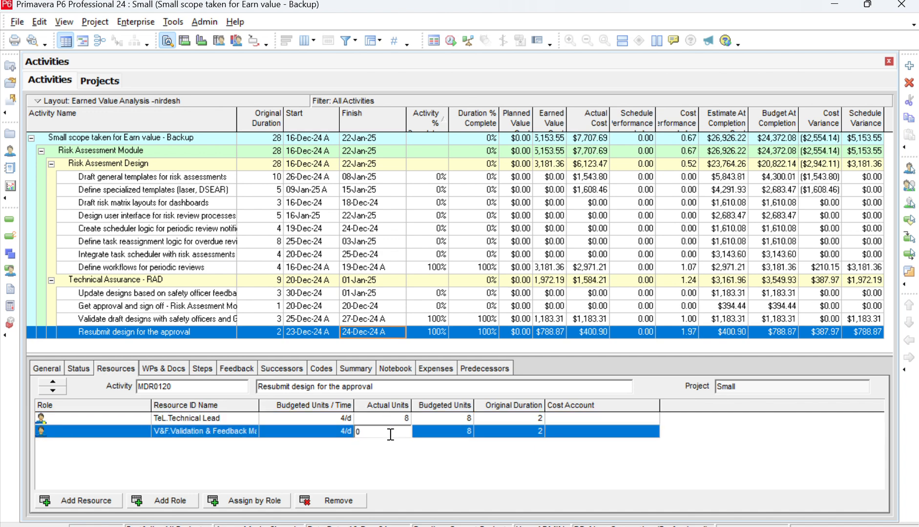
{"action": "type", "text": "8"}
Mark the Get approval and sign off activity for the module design as started and finished on 20-Dec-24.
{"action": "left_click", "coordinate": [377, 307]}
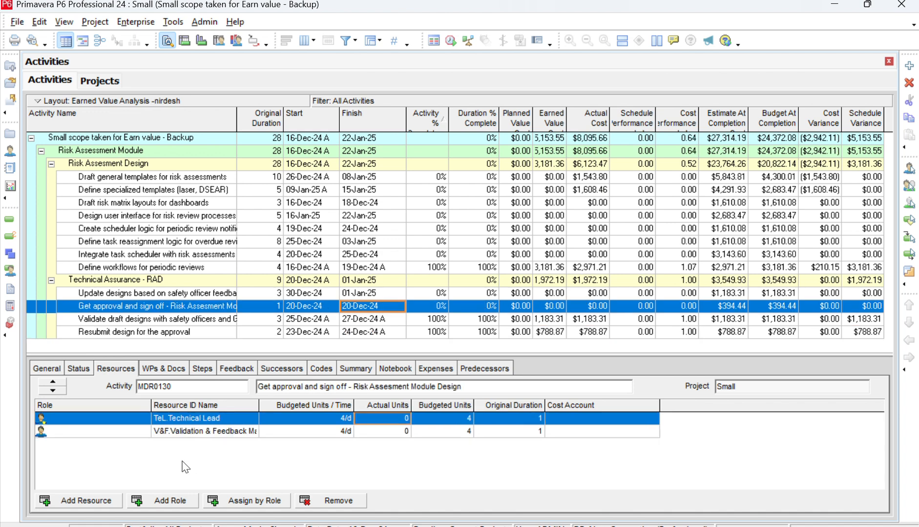
{"action": "left_click", "coordinate": [84, 370]}
{"action": "left_click", "coordinate": [264, 427]}
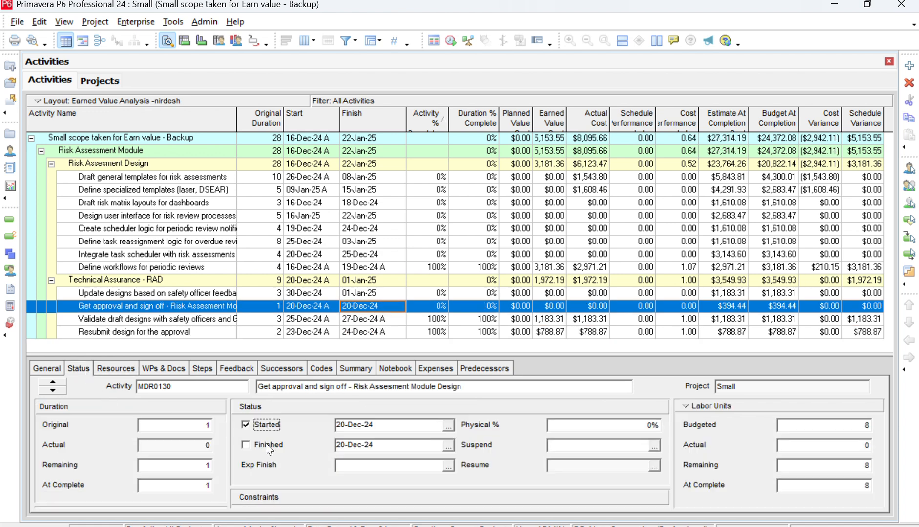
{"action": "left_click", "coordinate": [268, 445]}
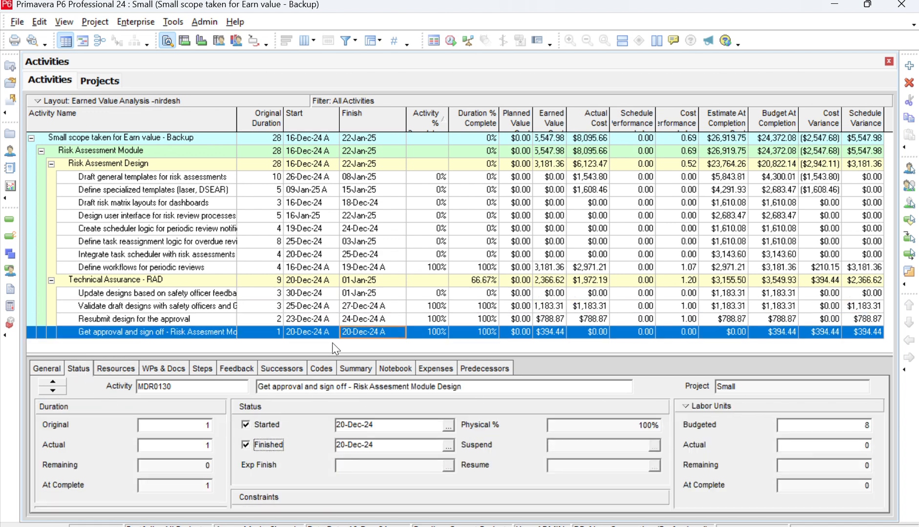
Enter the approval and sign-off activity's actual units: 4 for Technical Lead and 5 for the Validation & Feedback resource.
{"action": "left_click", "coordinate": [128, 370]}
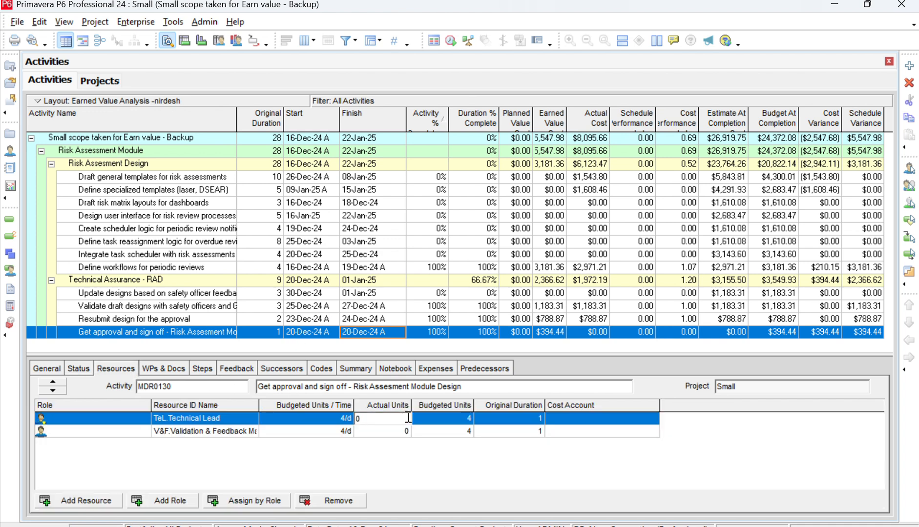
{"action": "type", "text": "4"}
{"action": "left_click", "coordinate": [394, 431]}
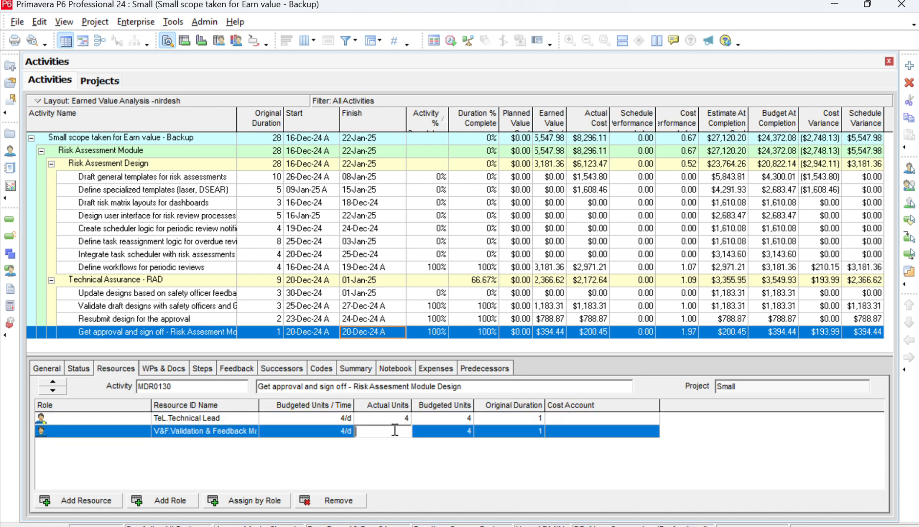
{"action": "type", "text": "5"}
{"action": "key", "text": "Return"}
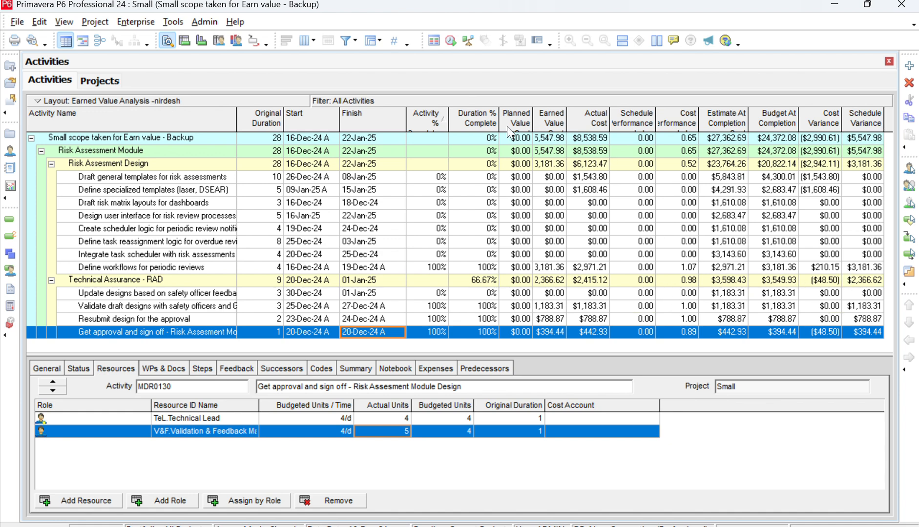
Mark Draft risk matrix layouts for dashboards as started on 16-Dec-24 and finished on 18-Dec-24.
{"action": "left_click", "coordinate": [377, 257]}
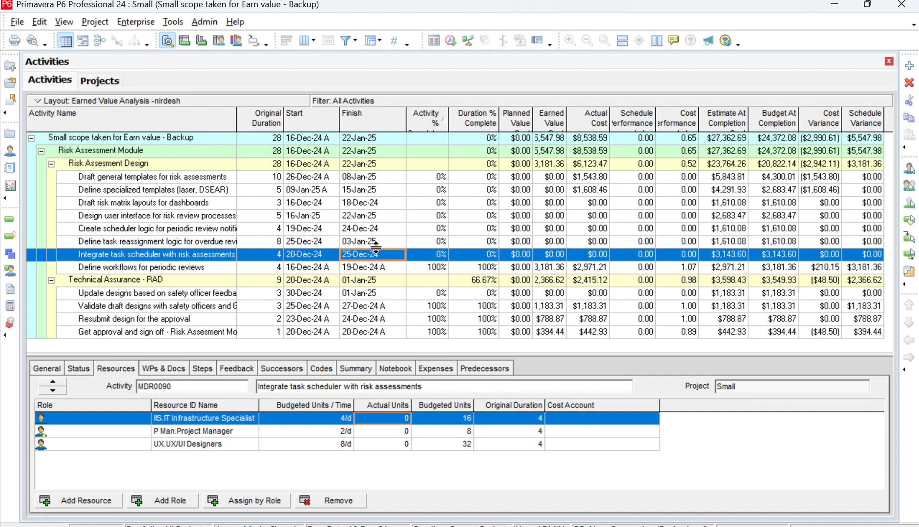
{"action": "left_click", "coordinate": [323, 203]}
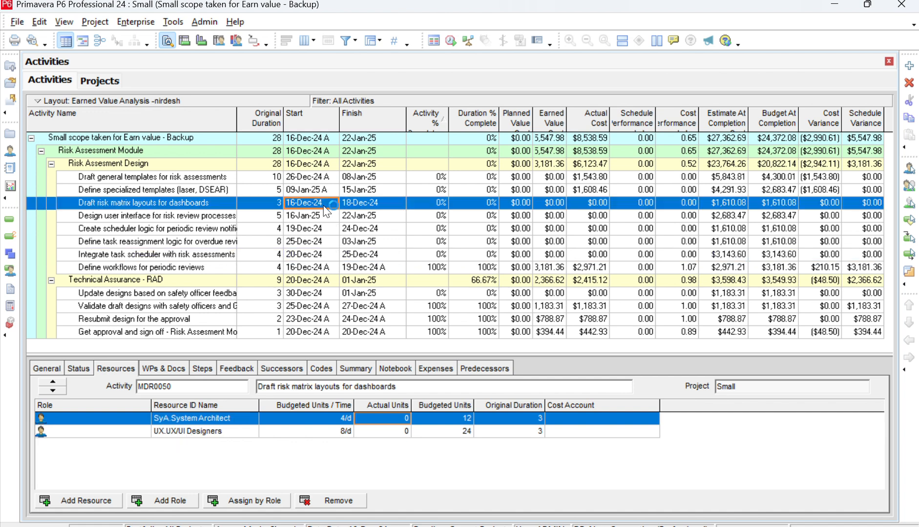
{"action": "left_click", "coordinate": [86, 372]}
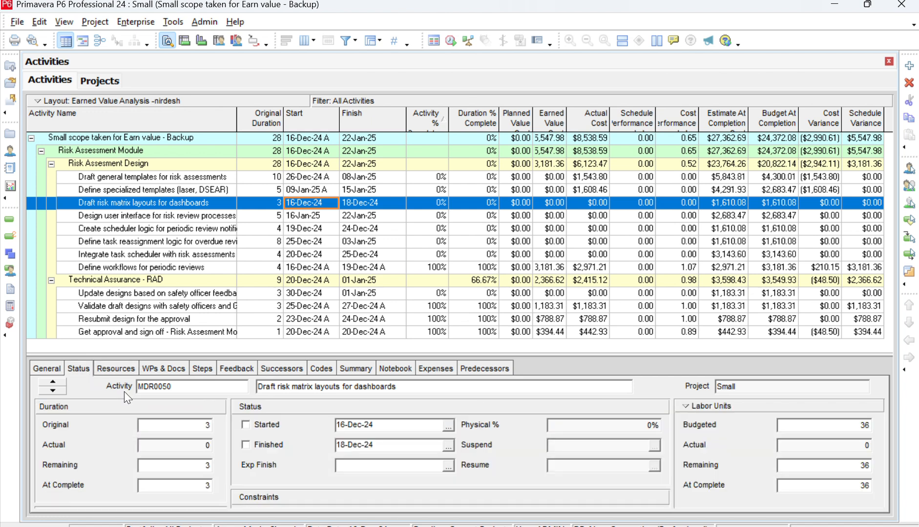
{"action": "left_click", "coordinate": [262, 426]}
{"action": "left_click", "coordinate": [265, 445]}
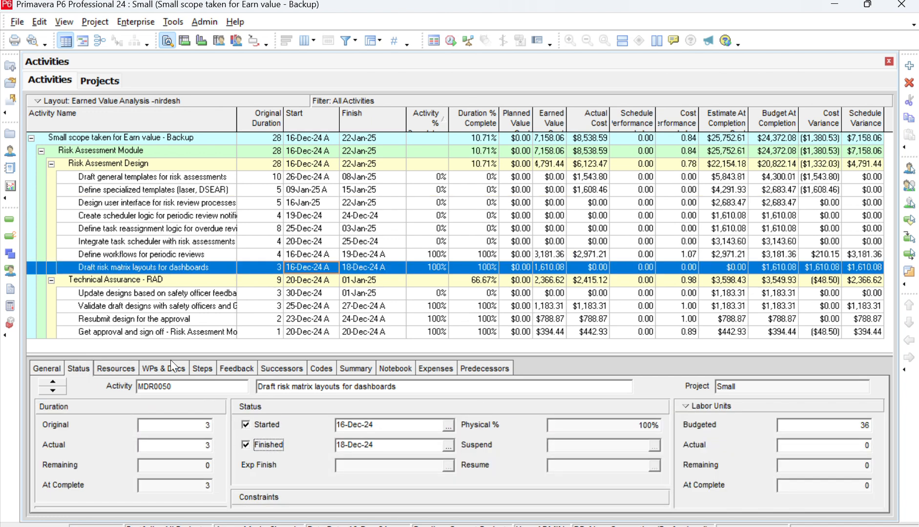
Enter actual units of 10 for System Architect and 20 for UX/UI Designers on the risk matrix layouts activity.
{"action": "left_click", "coordinate": [122, 368]}
{"action": "left_click", "coordinate": [388, 418]}
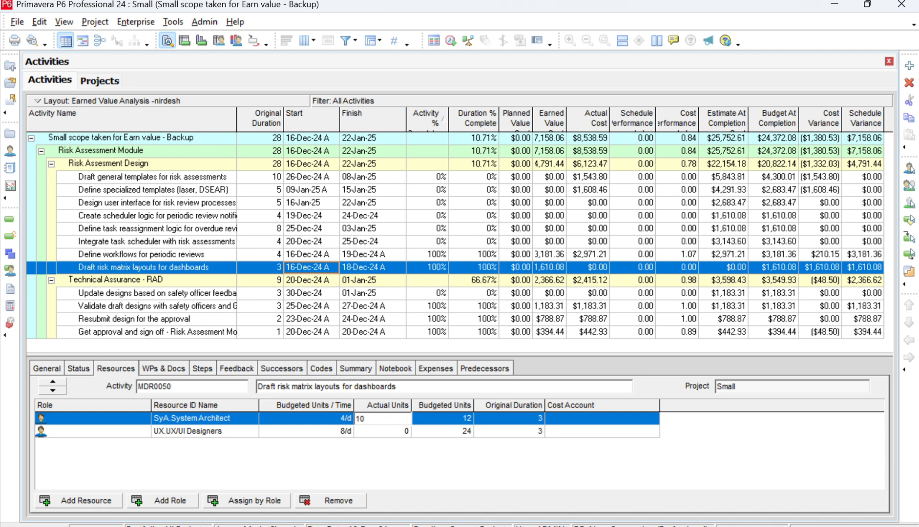
{"action": "type", "text": "10"}
{"action": "left_click", "coordinate": [407, 431]}
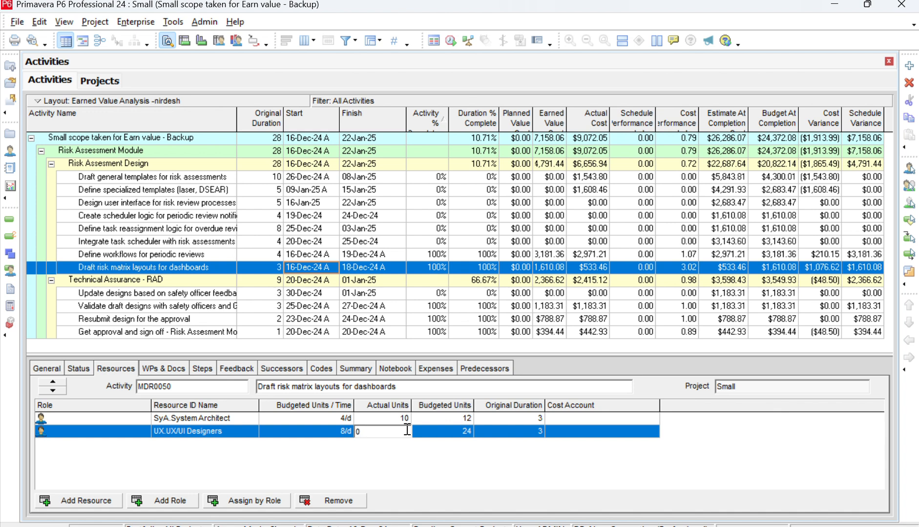
{"action": "type", "text": "2"}
{"action": "left_click", "coordinate": [370, 256]}
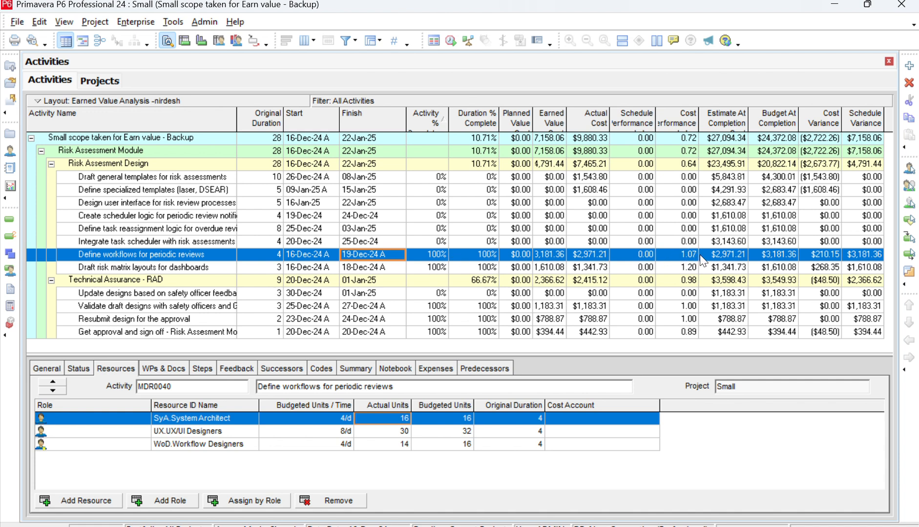
Mark Create scheduler logic for periodic review notifications as started on 19-Dec-24 and finished on 24-Dec-24.
{"action": "left_click", "coordinate": [344, 205]}
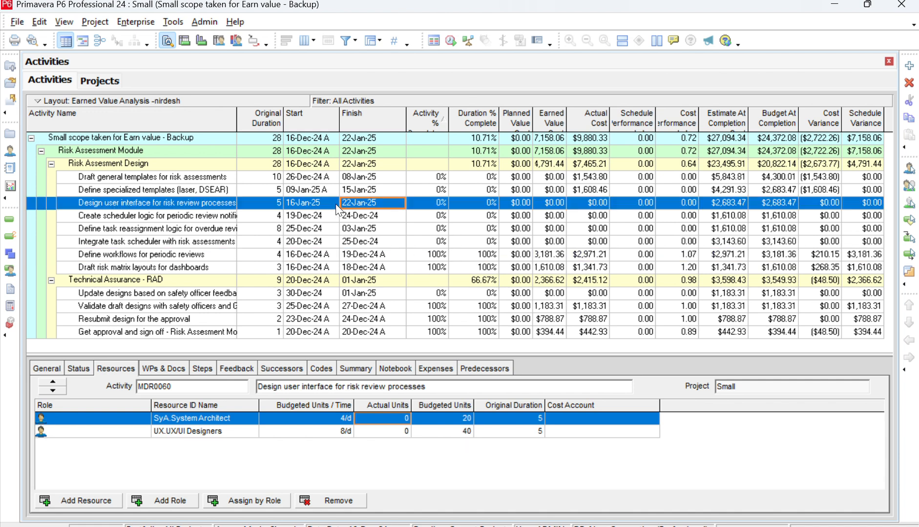
{"action": "left_click", "coordinate": [330, 216]}
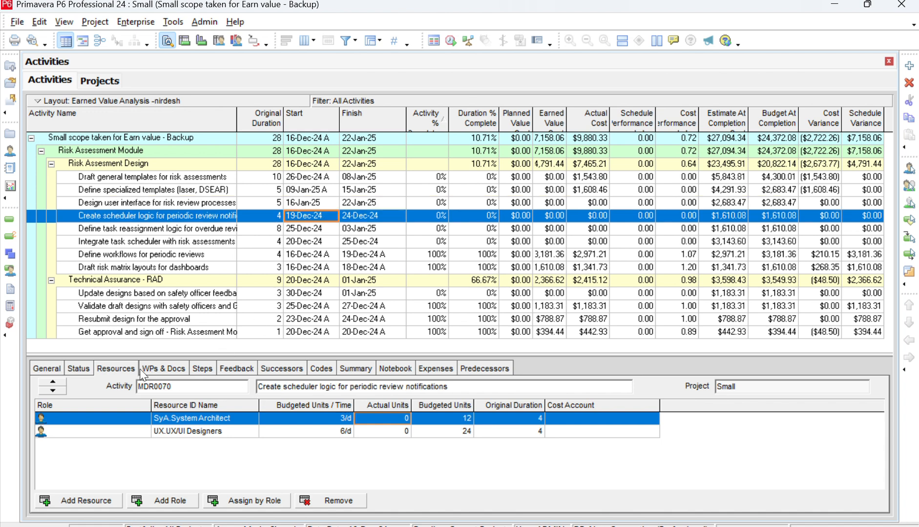
{"action": "left_click", "coordinate": [78, 368]}
{"action": "left_click", "coordinate": [266, 425]}
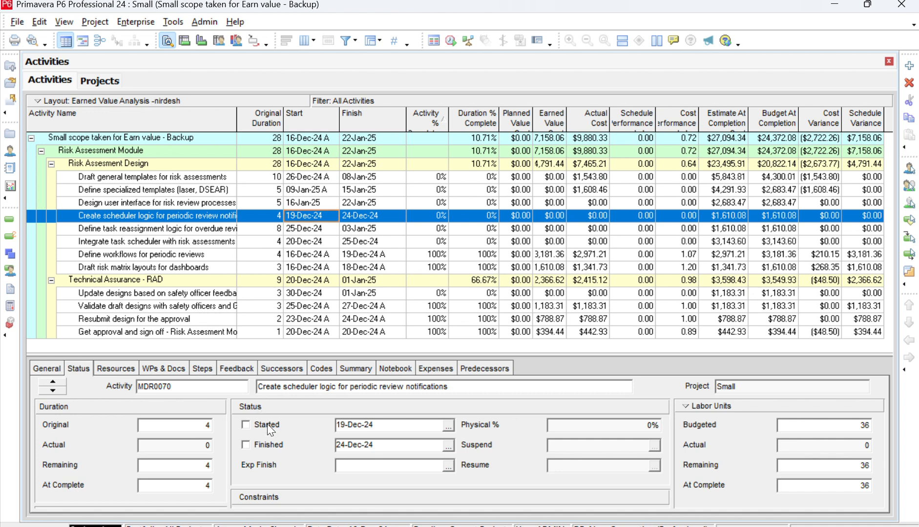
{"action": "left_click", "coordinate": [280, 446]}
Enter actual units of 12 for System Architect and 26 for UX/UI Designers on the scheduler logic activity.
{"action": "left_click", "coordinate": [129, 369]}
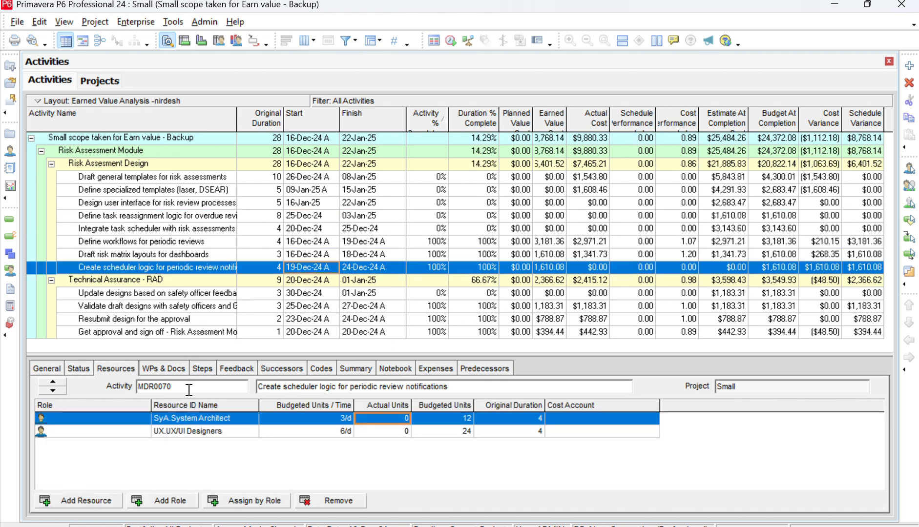
{"action": "left_click", "coordinate": [394, 413]}
{"action": "type", "text": "12"}
{"action": "left_click", "coordinate": [402, 429]}
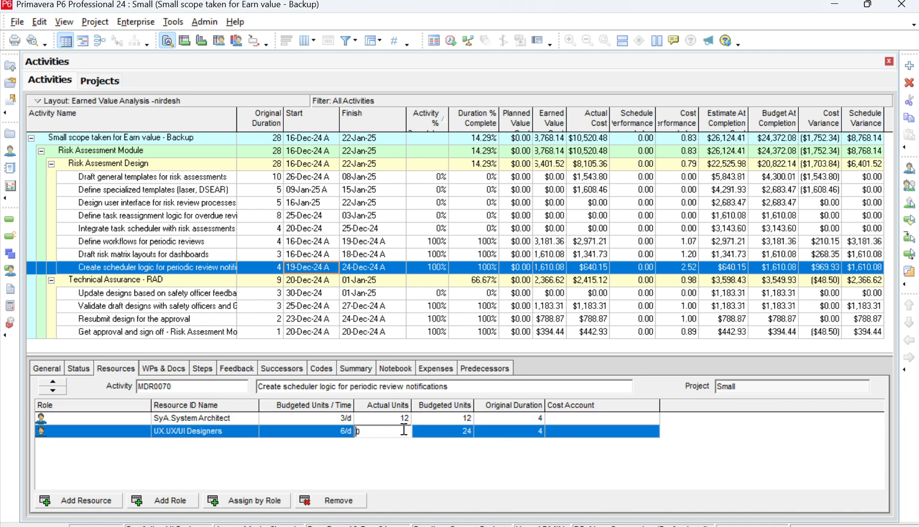
{"action": "type", "text": "26"}
{"action": "key", "text": "Return"}
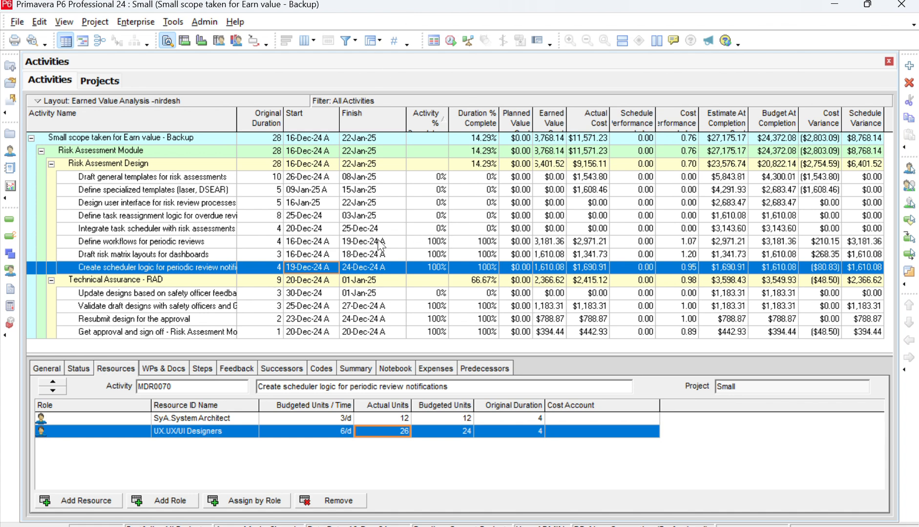
Mark Integrate task scheduler with risk assessments as started on 20-Dec-24 and finished on 25-Dec-24.
{"action": "left_click", "coordinate": [351, 229]}
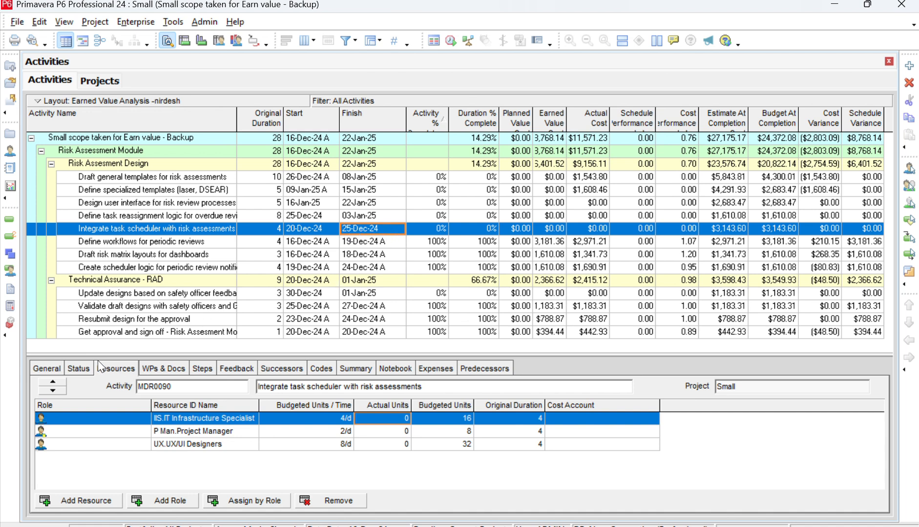
{"action": "left_click", "coordinate": [78, 368]}
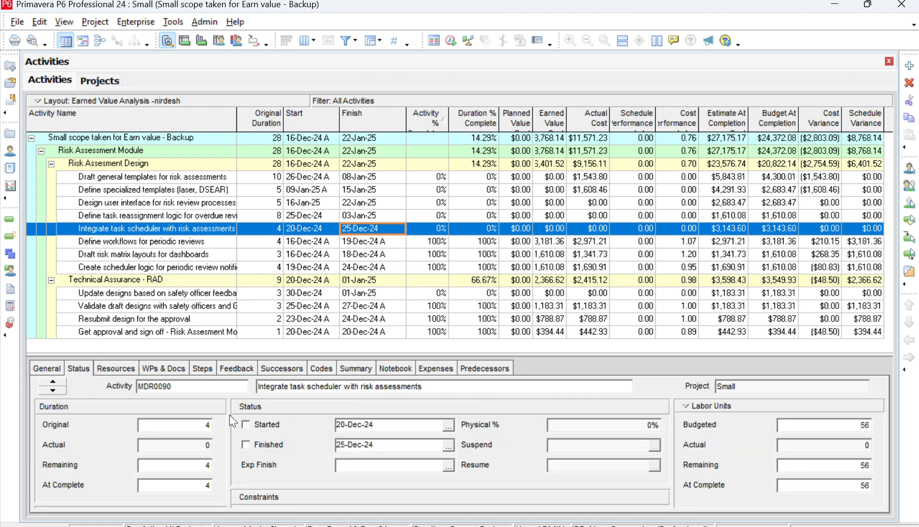
{"action": "left_click", "coordinate": [268, 445]}
Enter the task scheduler integration's actual units: 16 for IT Infrastructure Specialist, 10 for Project Manager and 35 for UX/UI Designers.
{"action": "left_click", "coordinate": [126, 367]}
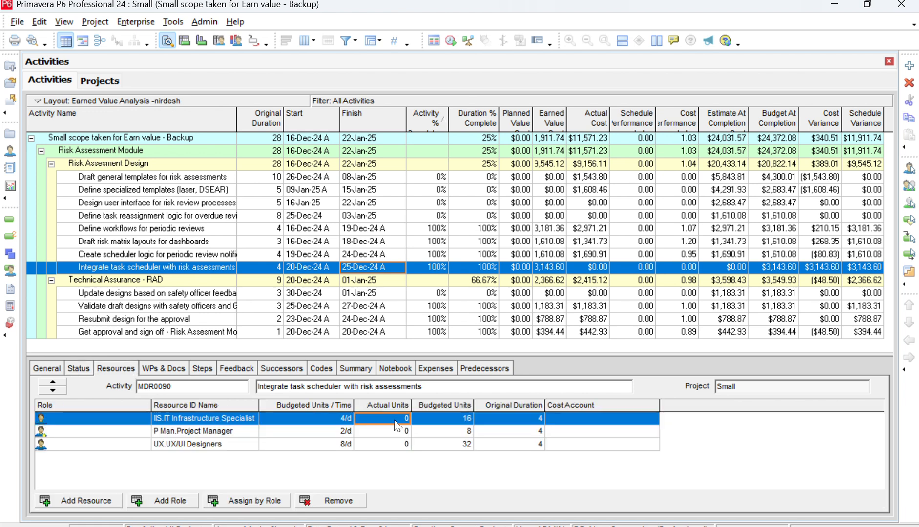
{"action": "left_click", "coordinate": [395, 420]}
{"action": "key", "text": "BackSpace"}
{"action": "type", "text": "16"}
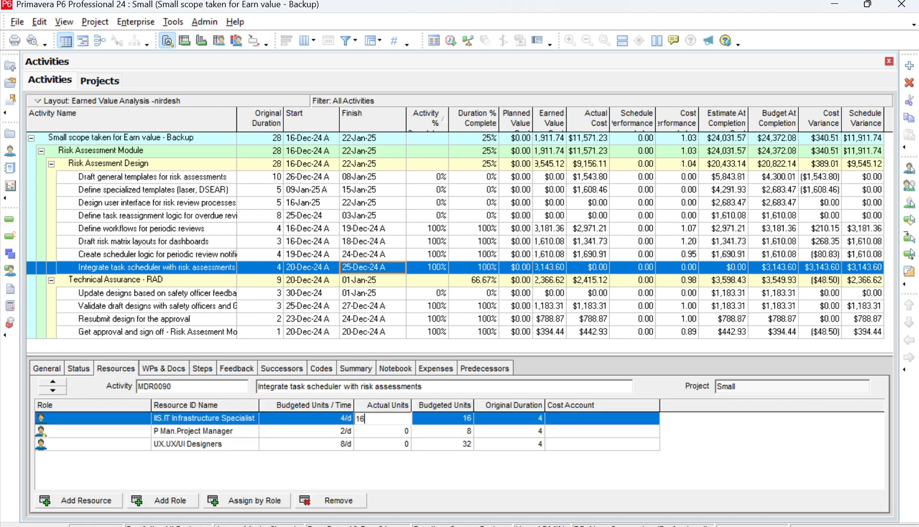
{"action": "left_click", "coordinate": [404, 432]}
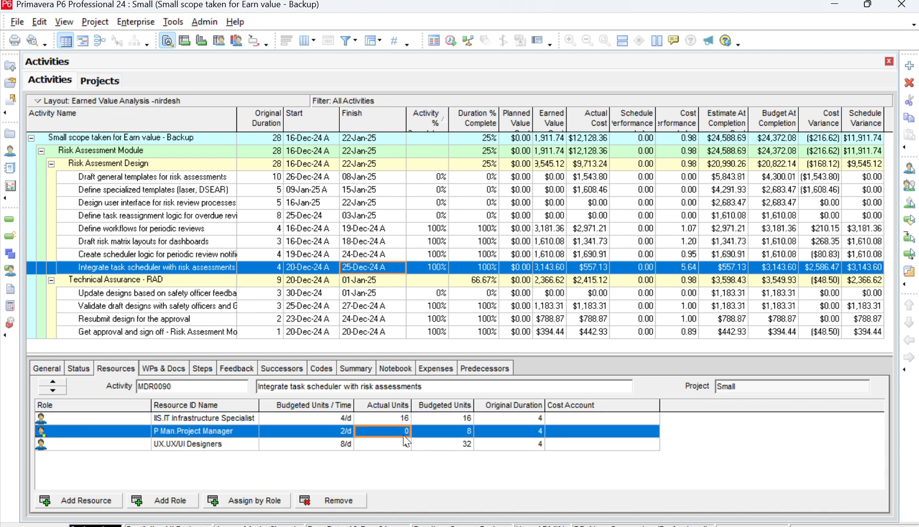
{"action": "type", "text": "10"}
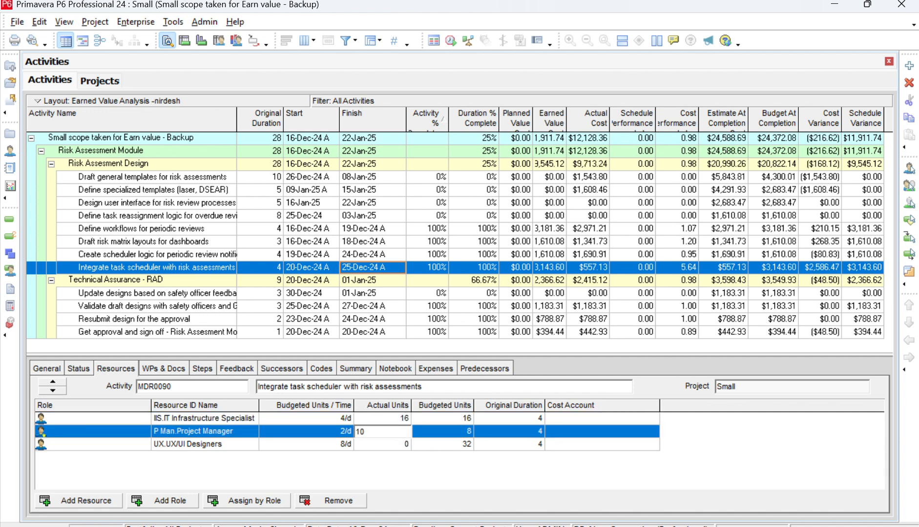
{"action": "left_click", "coordinate": [409, 444]}
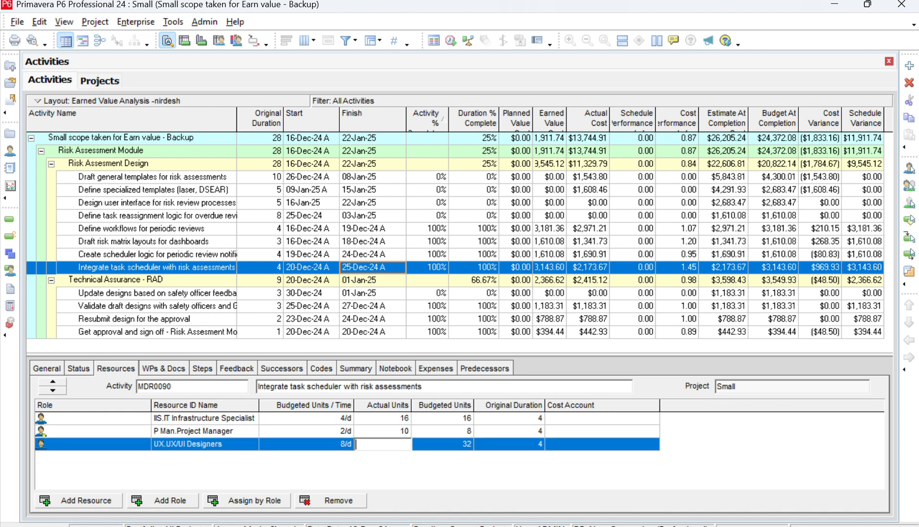
{"action": "type", "text": "35"}
{"action": "left_click", "coordinate": [436, 462]}
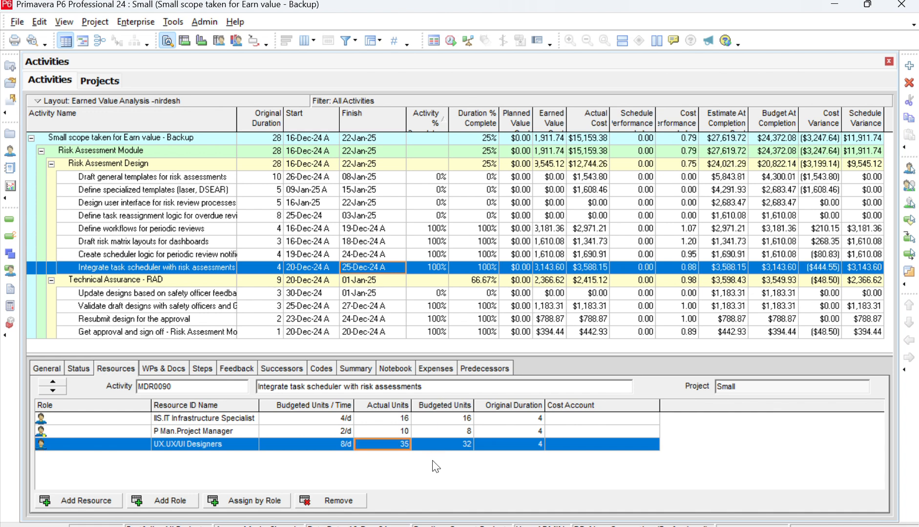
Mark Define task reassignment logic for overdue reviews as started on 25-Dec-24.
{"action": "left_click", "coordinate": [363, 215]}
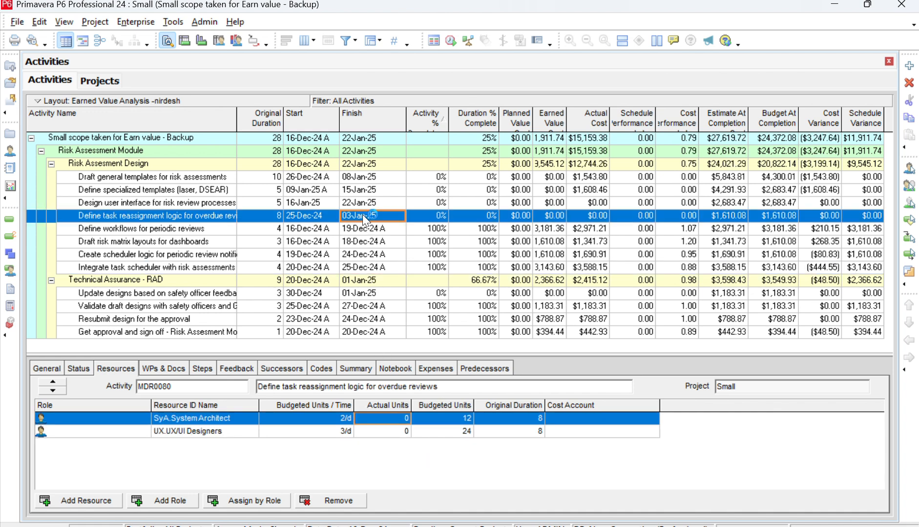
{"action": "left_click", "coordinate": [79, 369]}
{"action": "left_click", "coordinate": [263, 425]}
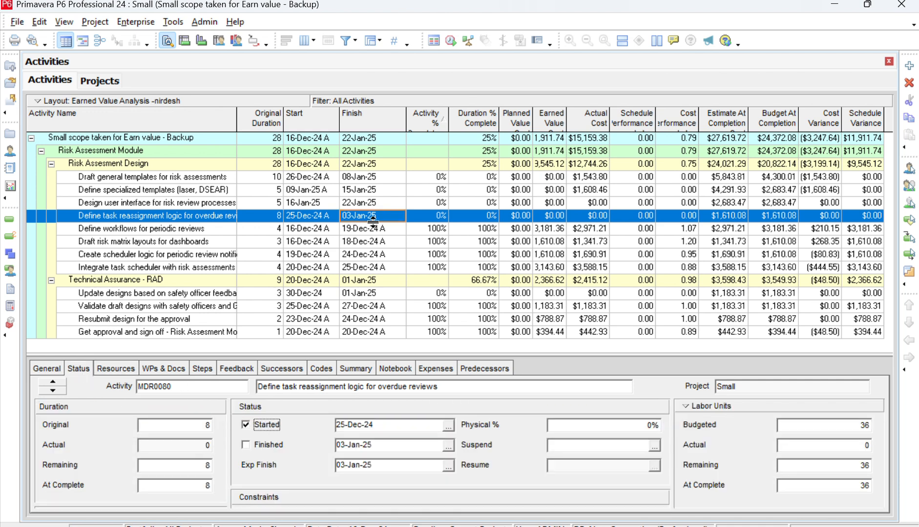
Enter actual units of 14 for System Architect and 25 for UX/UI Designers on the task reassignment logic activity.
{"action": "left_click", "coordinate": [107, 369]}
{"action": "left_click", "coordinate": [403, 418]}
{"action": "left_click", "coordinate": [403, 416]}
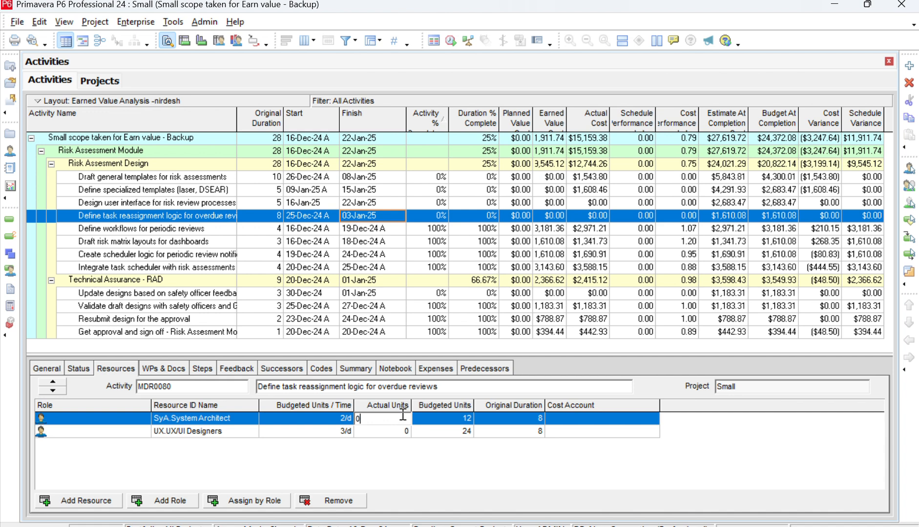
{"action": "key", "text": "BackSpace"}
{"action": "type", "text": "14"}
{"action": "left_click", "coordinate": [407, 434]}
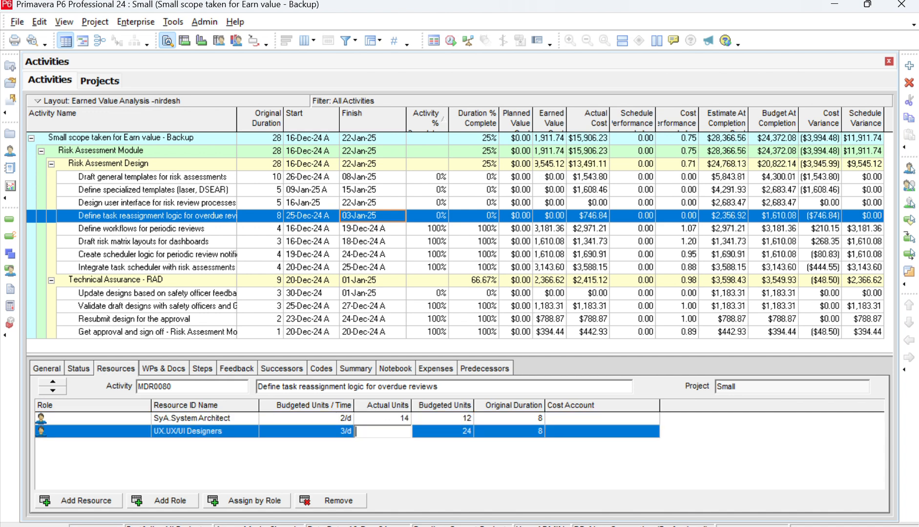
{"action": "type", "text": "25"}
{"action": "left_click", "coordinate": [351, 204]}
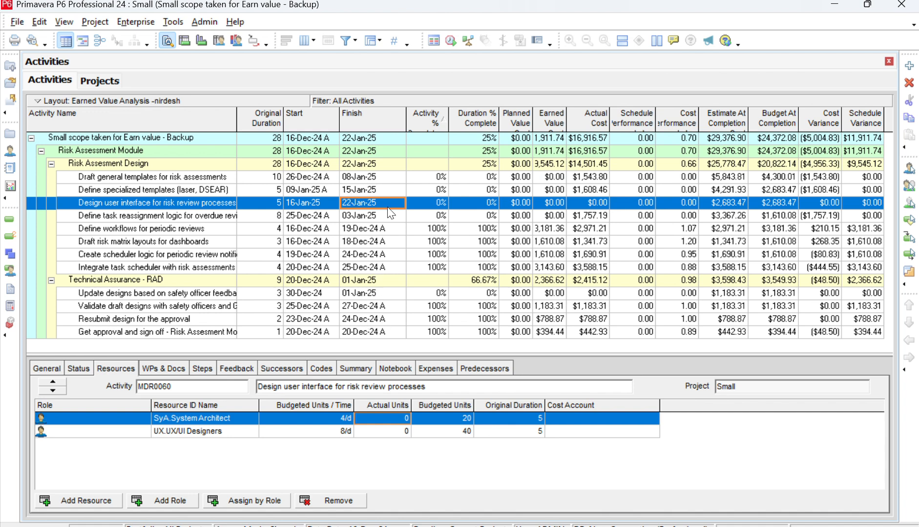
Reschedule the project with all projects using their own data date.
{"action": "double_click", "coordinate": [614, 17]}
{"action": "left_click_drag", "start_coordinate": [654, 8], "coordinate": [638, 47]}
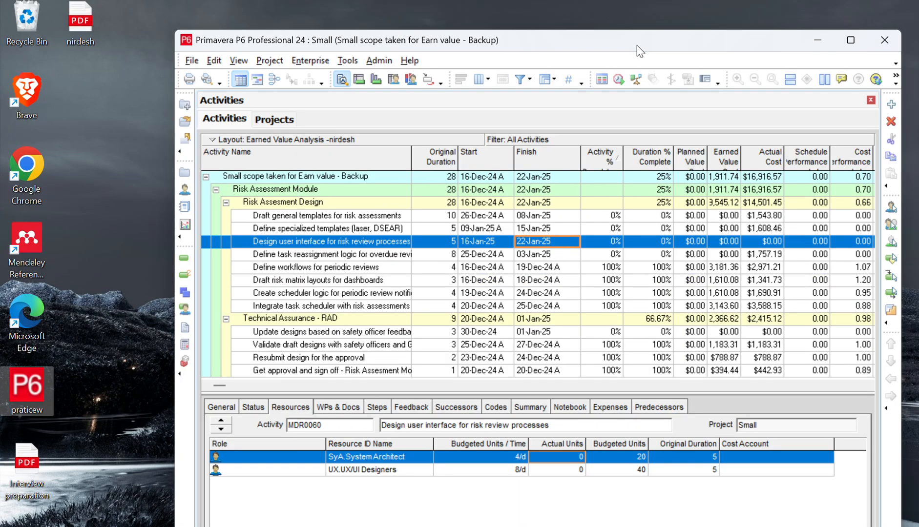
{"action": "left_click", "coordinate": [618, 80]}
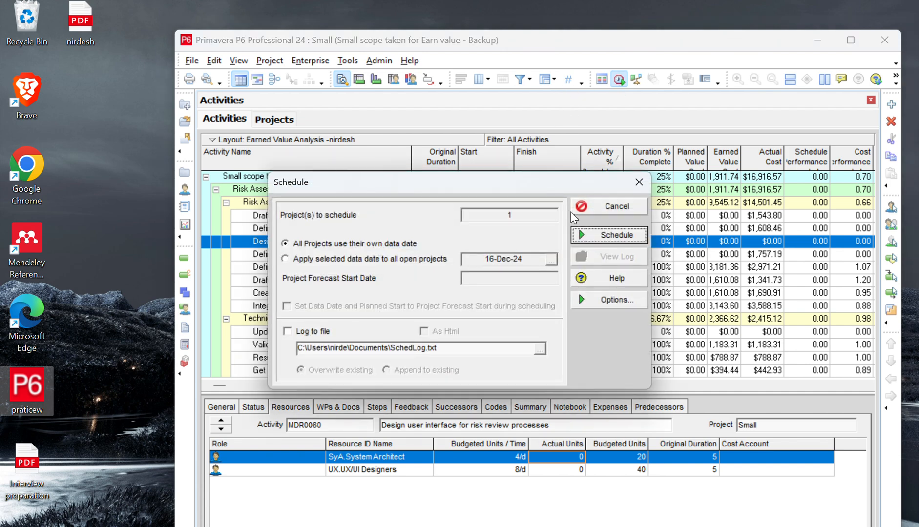
{"action": "left_click", "coordinate": [599, 236]}
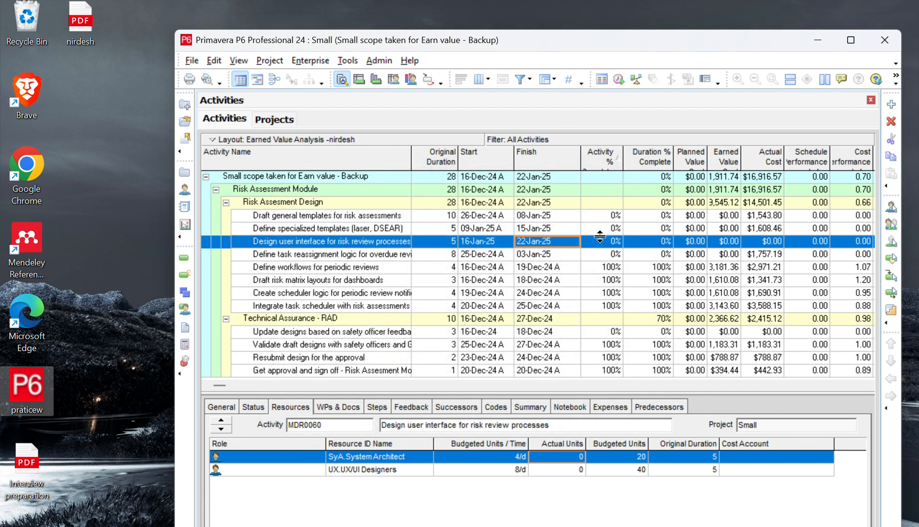
{"action": "double_click", "coordinate": [661, 43]}
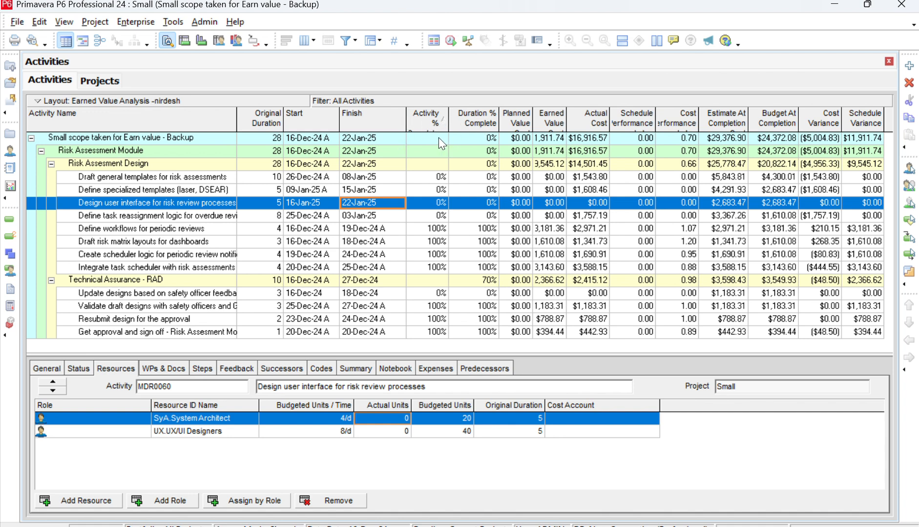
Add Physical % Complete and Schedule % Complete columns after Duration % Complete and narrow them slightly in the activity table.
{"action": "right_click", "coordinate": [426, 122]}
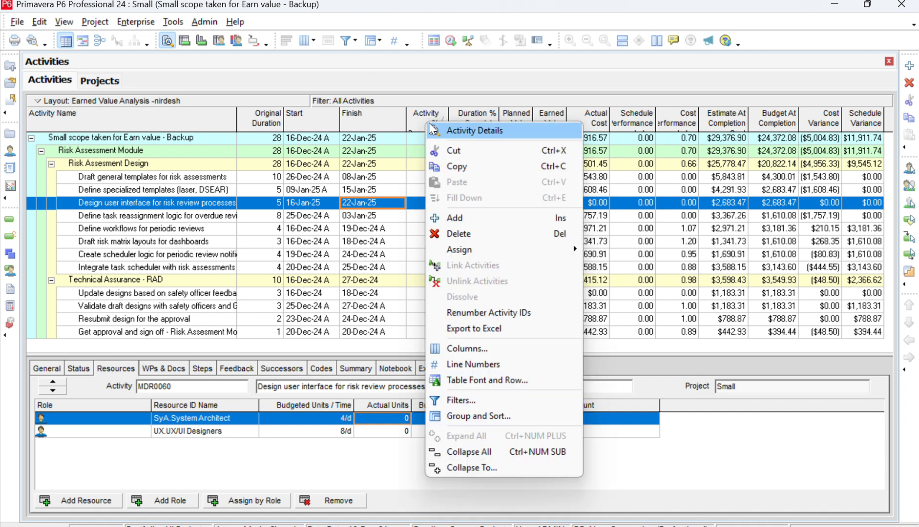
{"action": "left_click", "coordinate": [467, 349]}
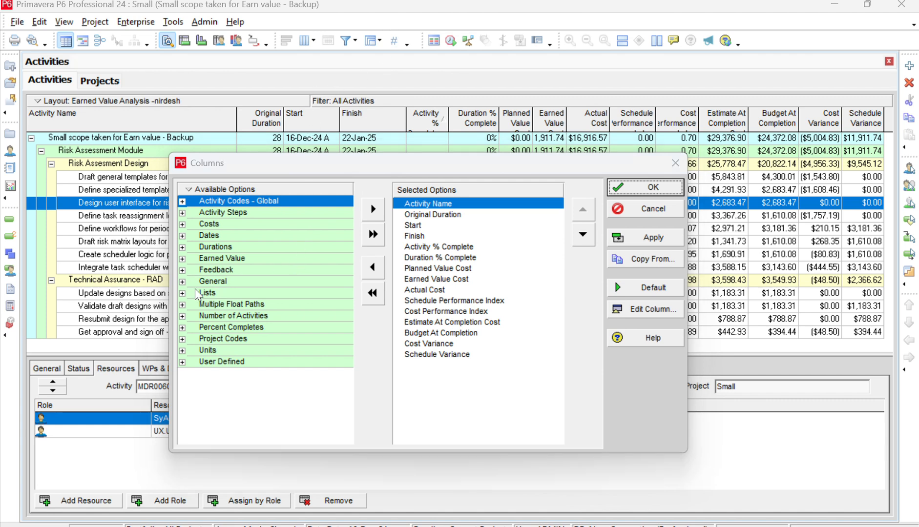
{"action": "left_click", "coordinate": [187, 331]}
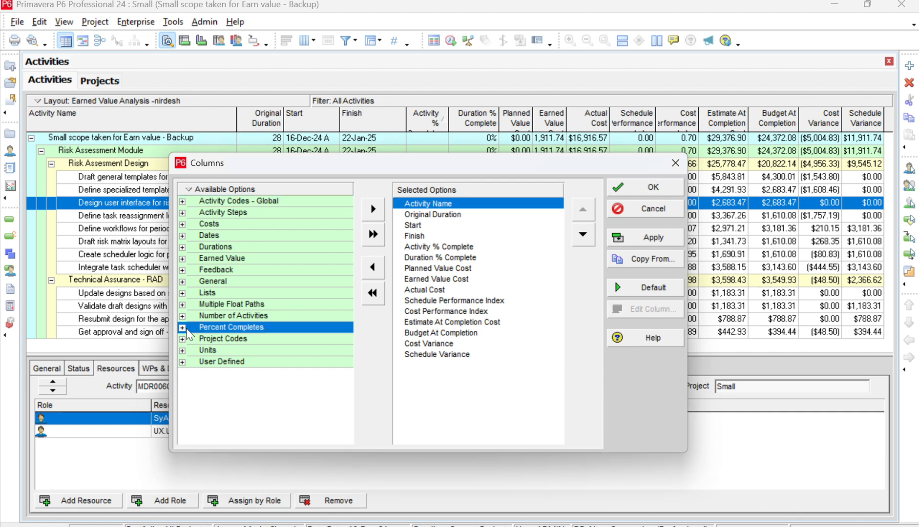
{"action": "left_click", "coordinate": [186, 328]}
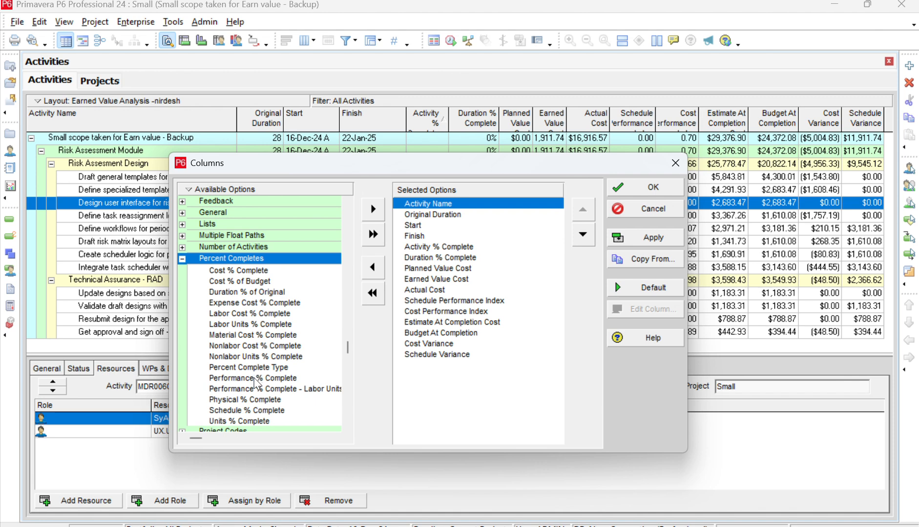
{"action": "left_click", "coordinate": [254, 381]}
{"action": "left_click", "coordinate": [259, 399]}
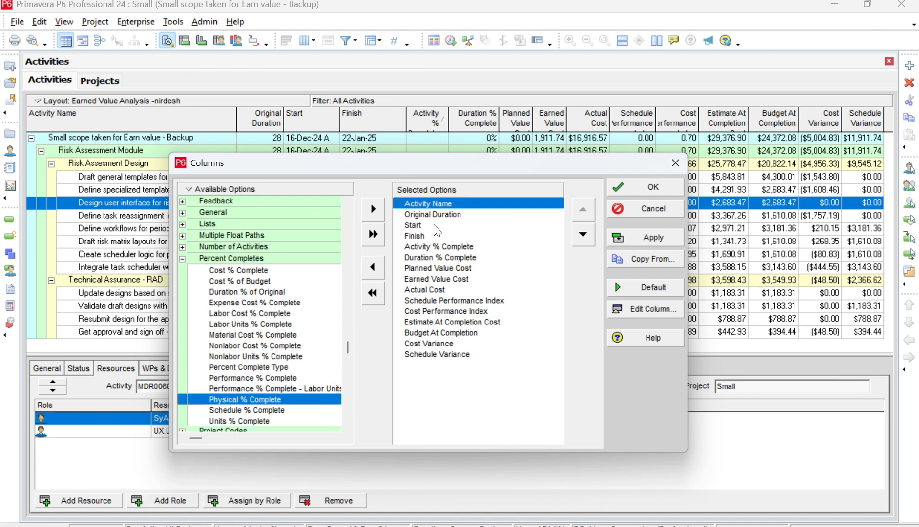
{"action": "left_click", "coordinate": [441, 258]}
{"action": "left_click", "coordinate": [373, 209]}
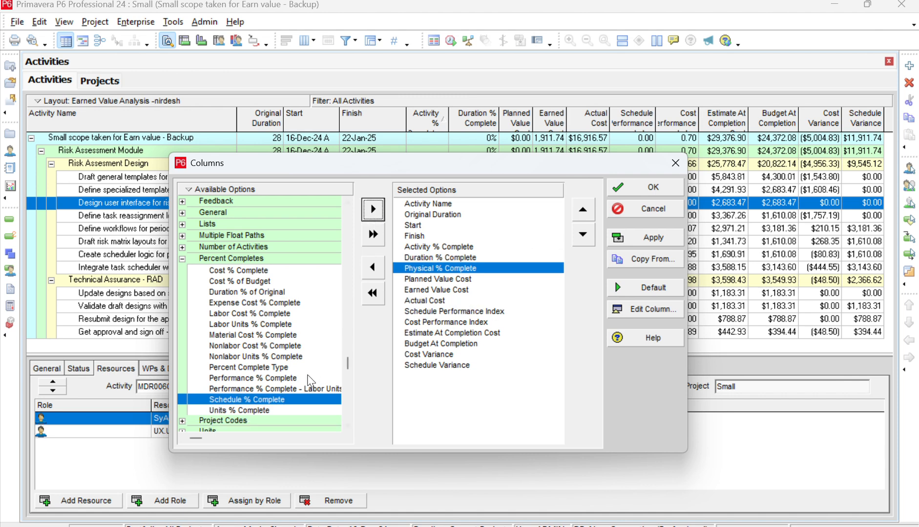
{"action": "left_click", "coordinate": [371, 215]}
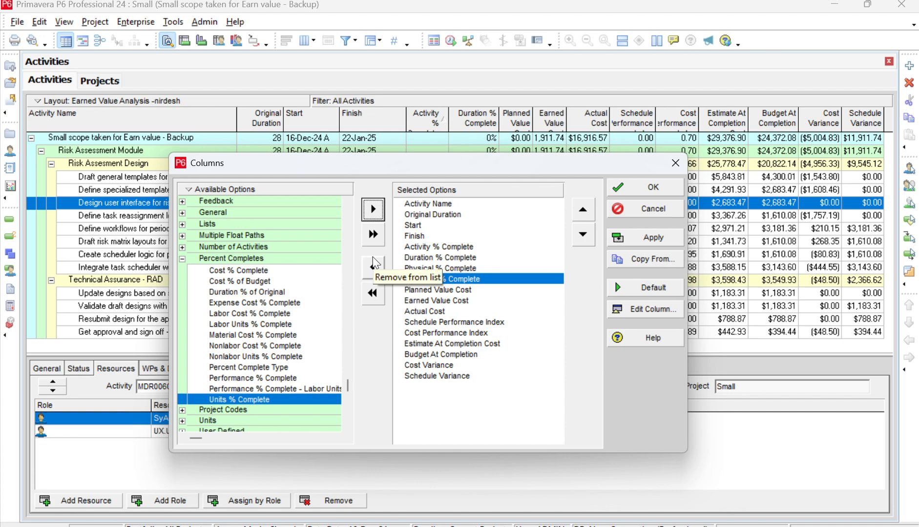
{"action": "left_click", "coordinate": [637, 185]}
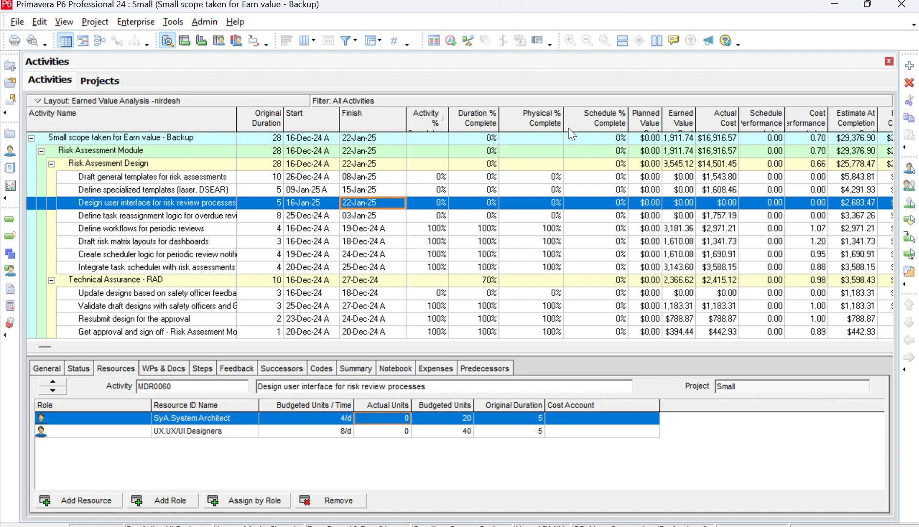
{"action": "left_click_drag", "start_coordinate": [563, 118], "coordinate": [561, 118]}
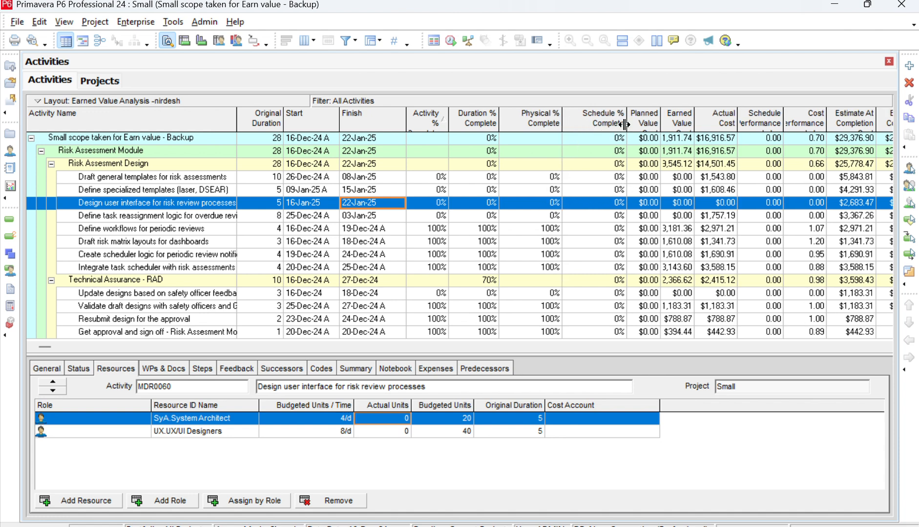
{"action": "left_click_drag", "start_coordinate": [623, 122], "coordinate": [621, 123]}
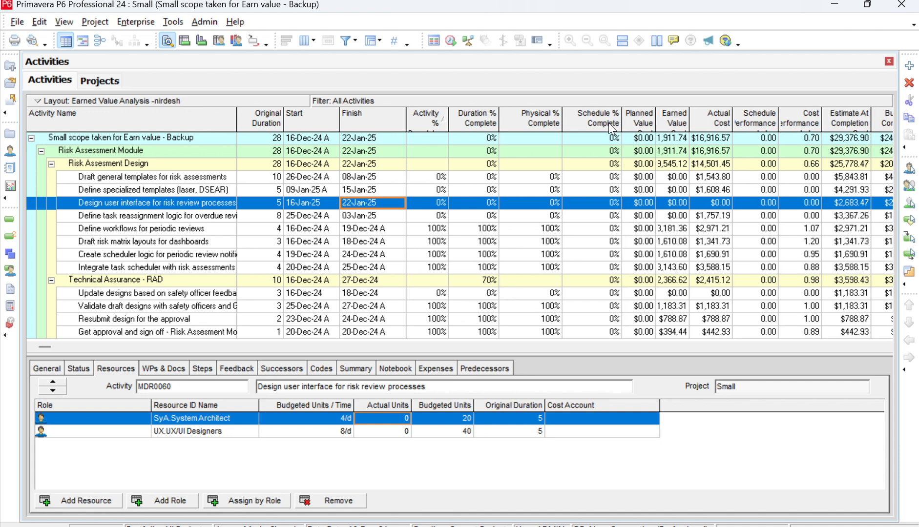
Set the physical percent complete of Draft general templates for risk assessments to 80%.
{"action": "left_click", "coordinate": [556, 176]}
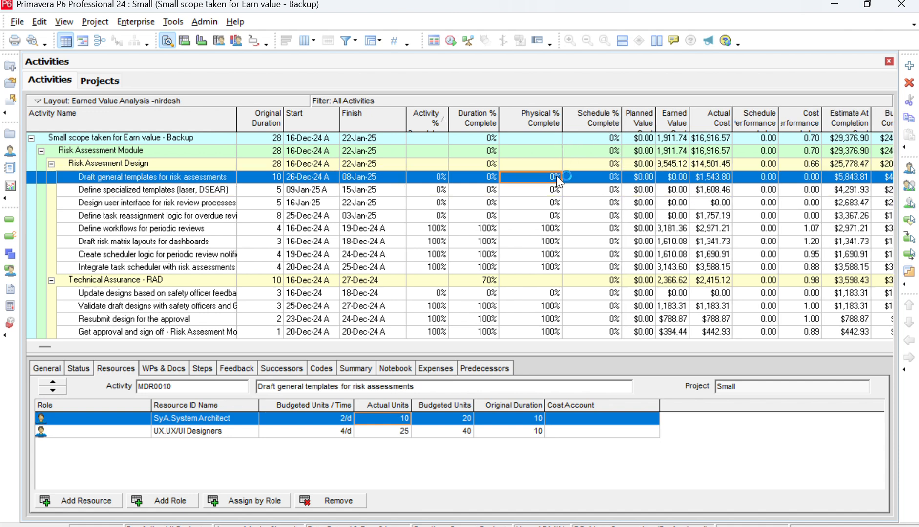
{"action": "left_click", "coordinate": [556, 176]}
{"action": "left_click", "coordinate": [558, 177]}
{"action": "key", "text": "BackSpace"}
{"action": "type", "text": "80"}
{"action": "key", "text": "Return"}
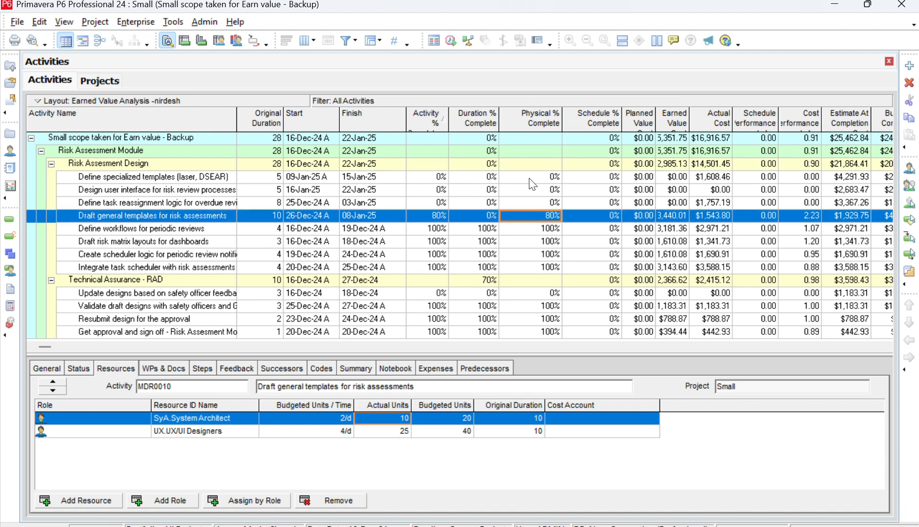
Set the physical percent complete of Define task reassignment logic for overdue reviews to 75%.
{"action": "left_click", "coordinate": [552, 205]}
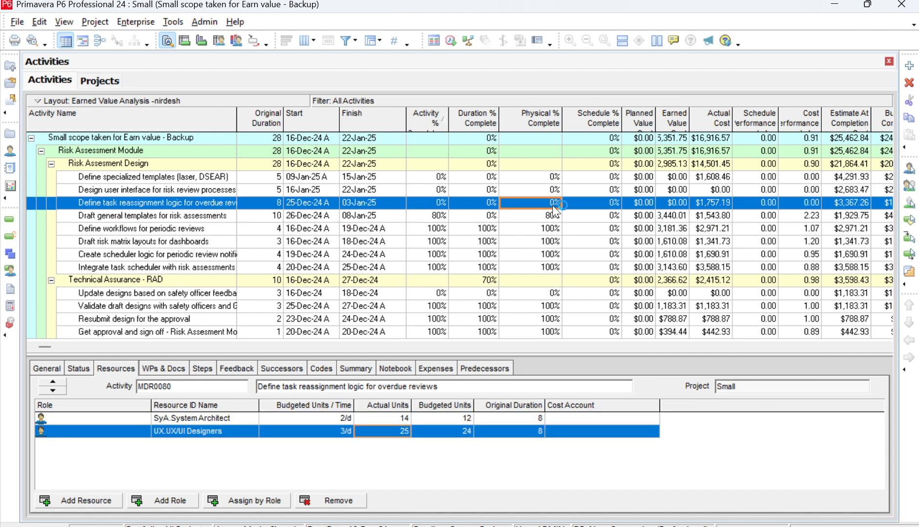
{"action": "left_click", "coordinate": [552, 205]}
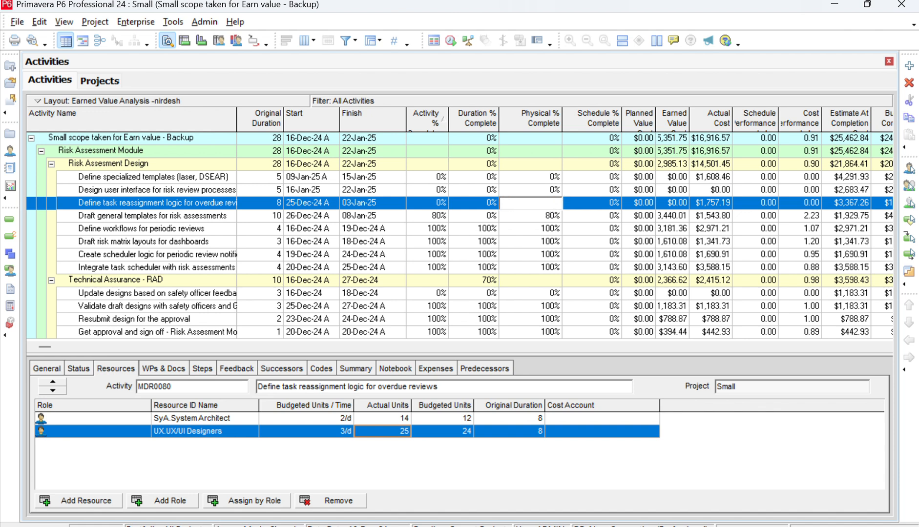
{"action": "left_click", "coordinate": [555, 191]}
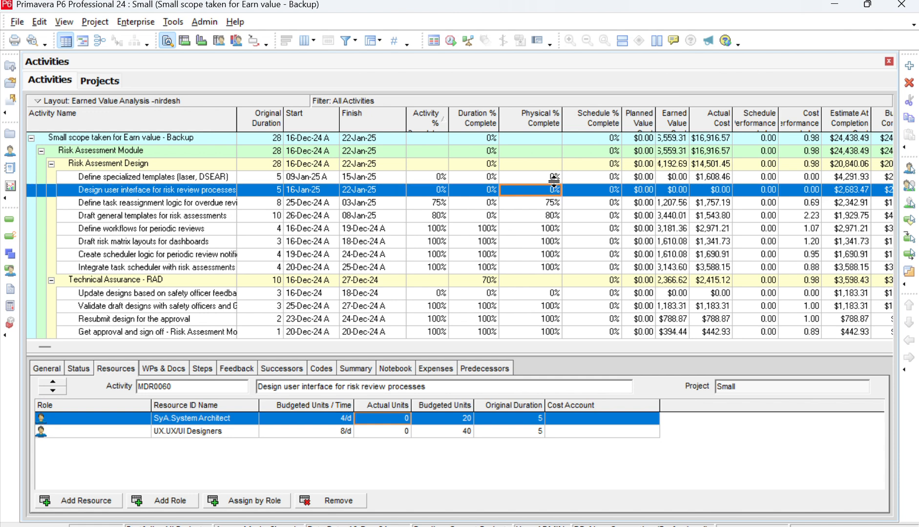
Try to remove the started status from Define specialized templates (laser, DSEAR).
{"action": "left_click", "coordinate": [535, 177]}
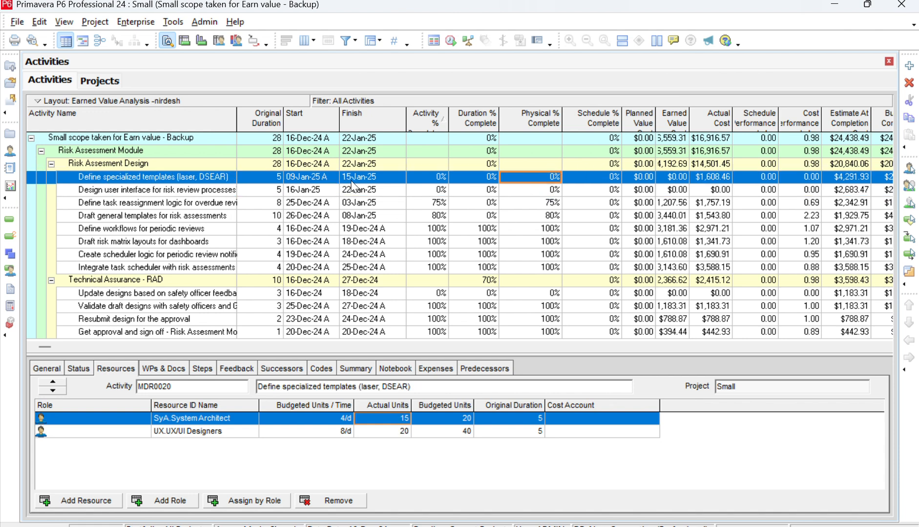
{"action": "left_click", "coordinate": [87, 369]}
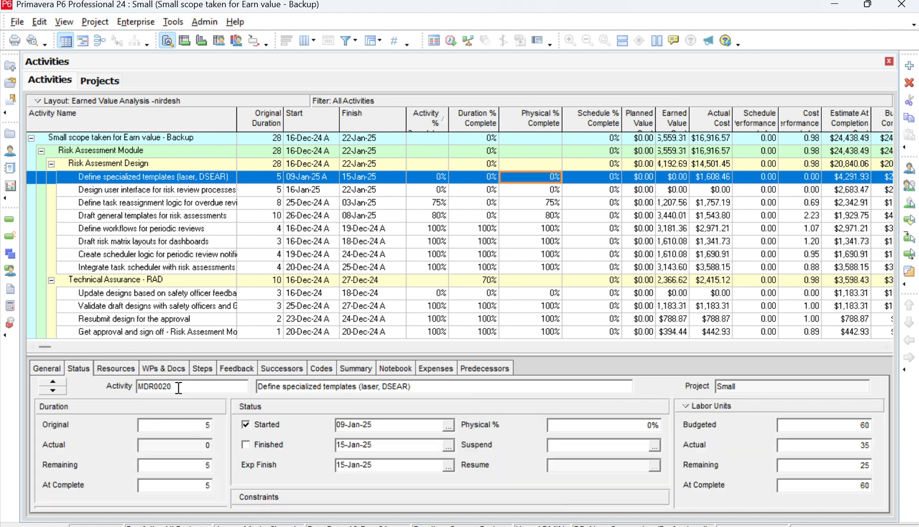
{"action": "left_click", "coordinate": [265, 425]}
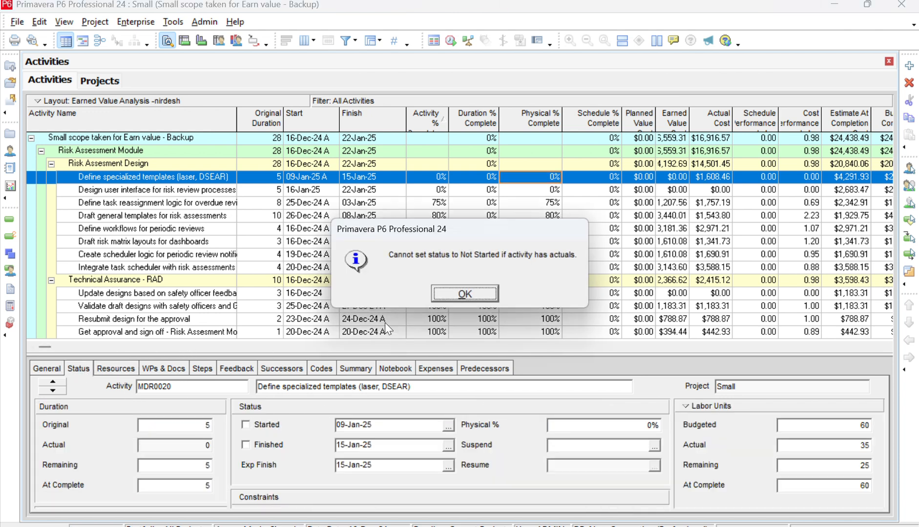
{"action": "left_click", "coordinate": [455, 294]}
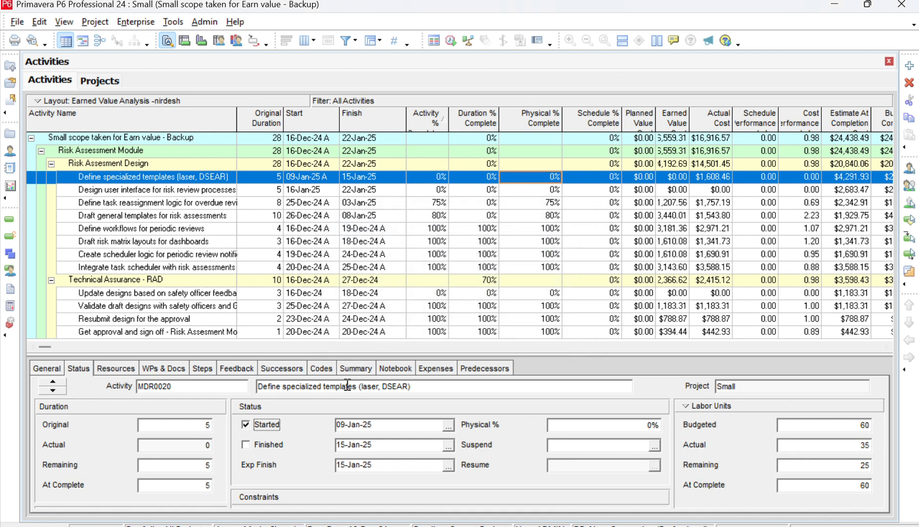
{"action": "left_click", "coordinate": [257, 430]}
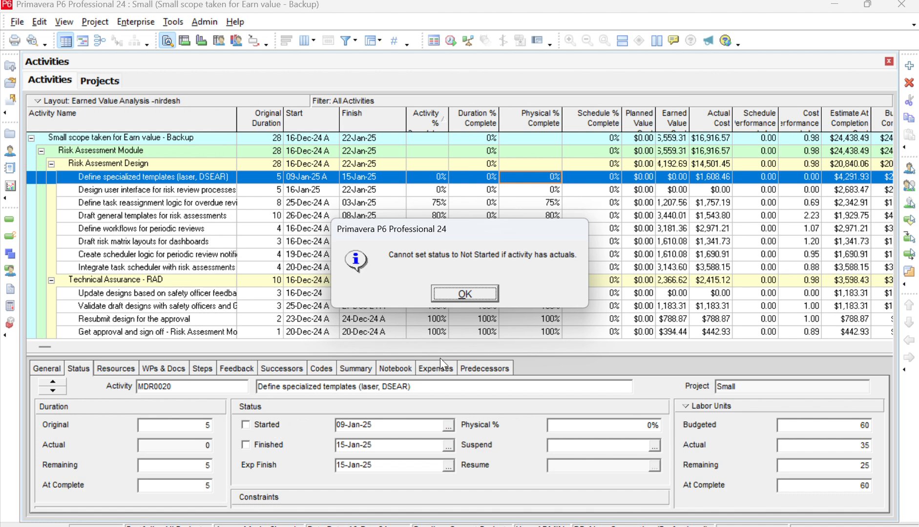
{"action": "left_click", "coordinate": [468, 293]}
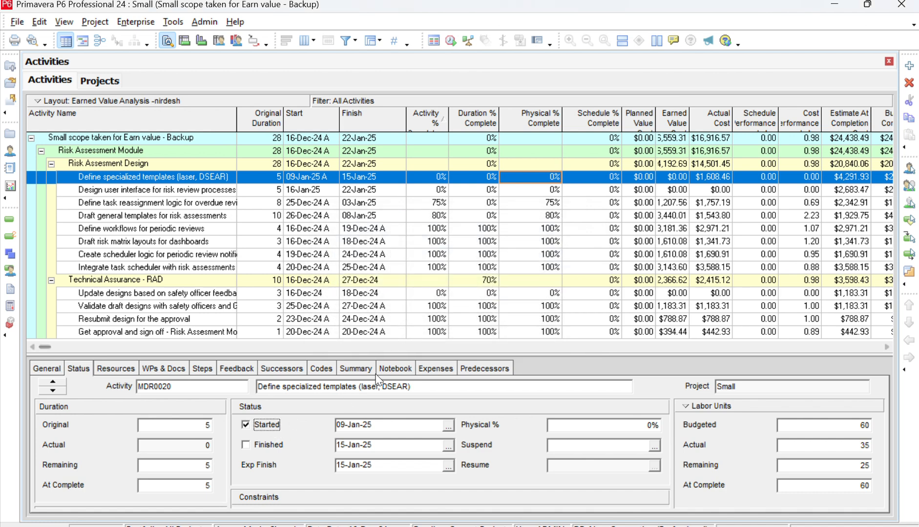
Clear the expected finish date of the specialized templates activity and try again to remove its started status.
{"action": "left_click_drag", "start_coordinate": [356, 352], "coordinate": [363, 329]}
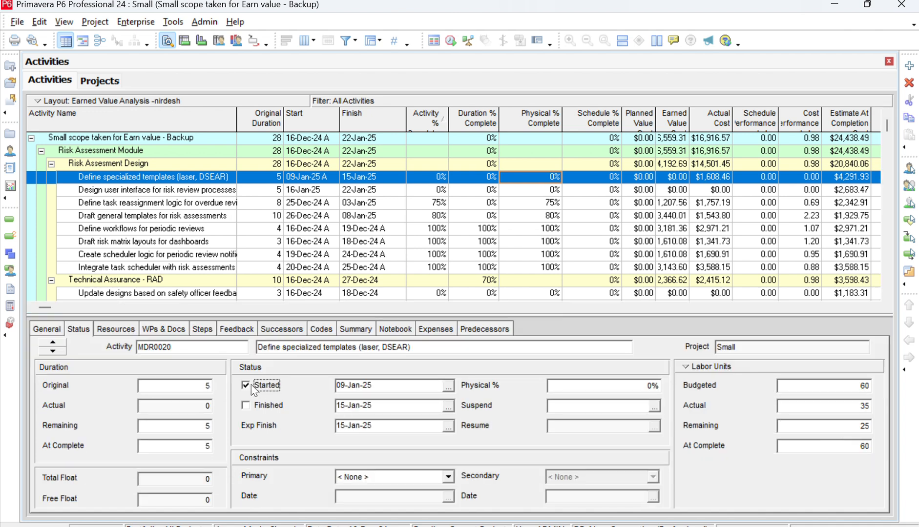
{"action": "left_click", "coordinate": [407, 427]}
{"action": "key", "text": "BackSpace"}
{"action": "key", "text": "BackSpace"}
{"action": "key", "text": "BackSpace"}
{"action": "key", "text": "BackSpace"}
{"action": "key", "text": "BackSpace"}
{"action": "key", "text": "BackSpace"}
{"action": "key", "text": "BackSpace"}
{"action": "left_click", "coordinate": [263, 385]}
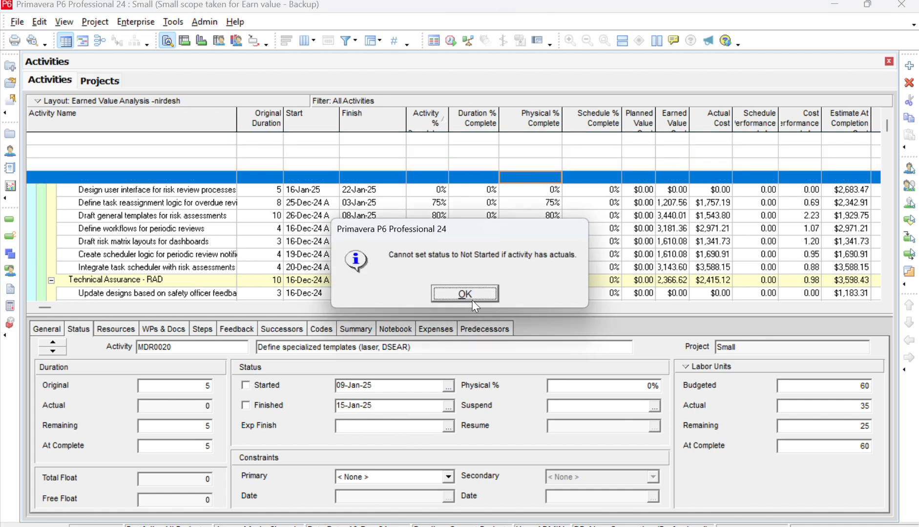
{"action": "left_click", "coordinate": [473, 301]}
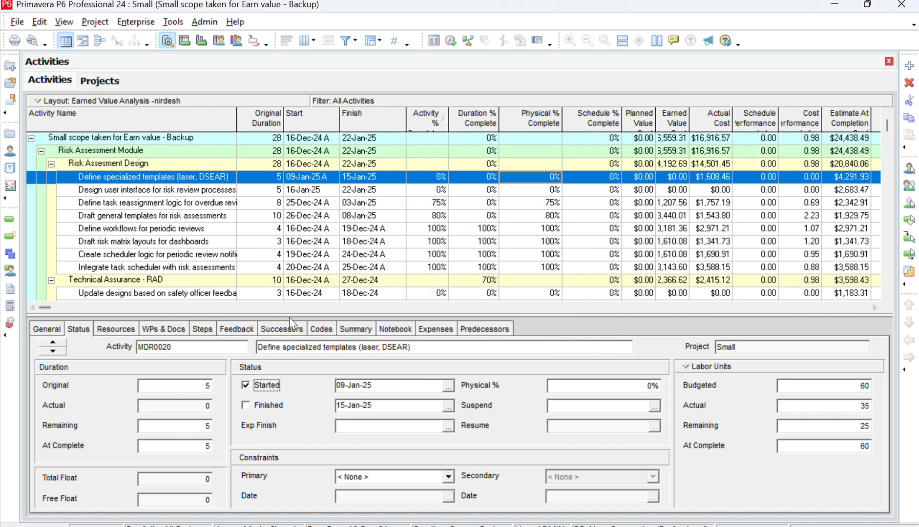
Reset the actual units of System Architect and UX/UI Designers to 0 on the specialized templates activity.
{"action": "left_click", "coordinate": [134, 330]}
{"action": "left_click", "coordinate": [400, 380]}
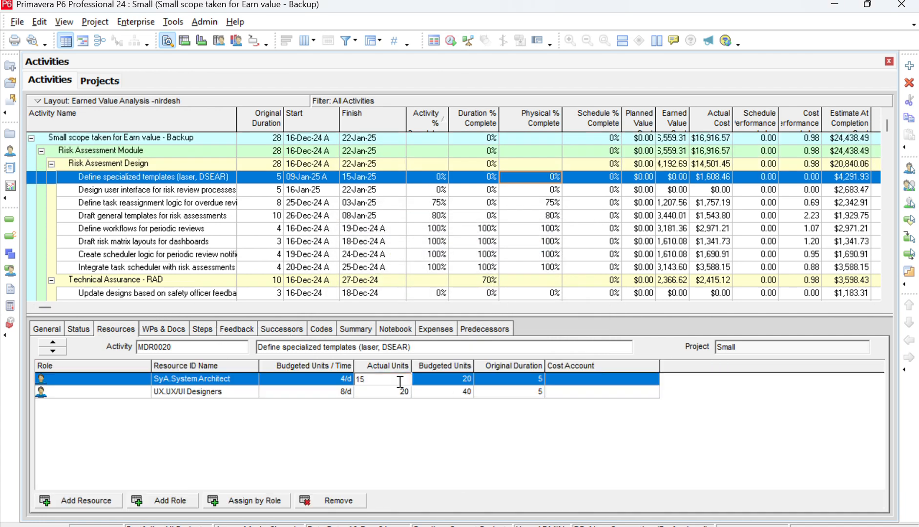
{"action": "key", "text": "BackSpace"}
{"action": "left_click", "coordinate": [349, 393]}
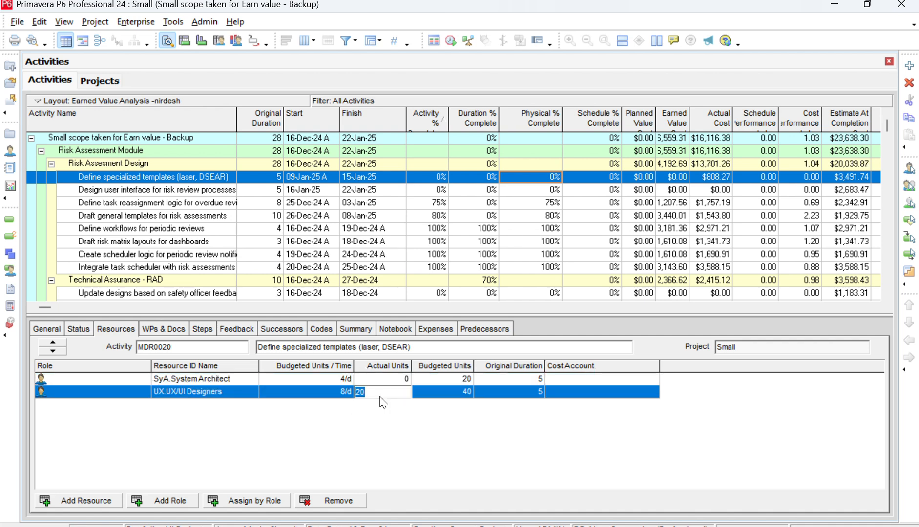
{"action": "left_click", "coordinate": [371, 394]}
{"action": "key", "text": "BackSpace"}
{"action": "type", "text": "0"}
{"action": "key", "text": "Return"}
Remove the started status from Define specialized templates (laser, DSEAR) and confirm changing it to Not Started.
{"action": "left_click", "coordinate": [92, 334]}
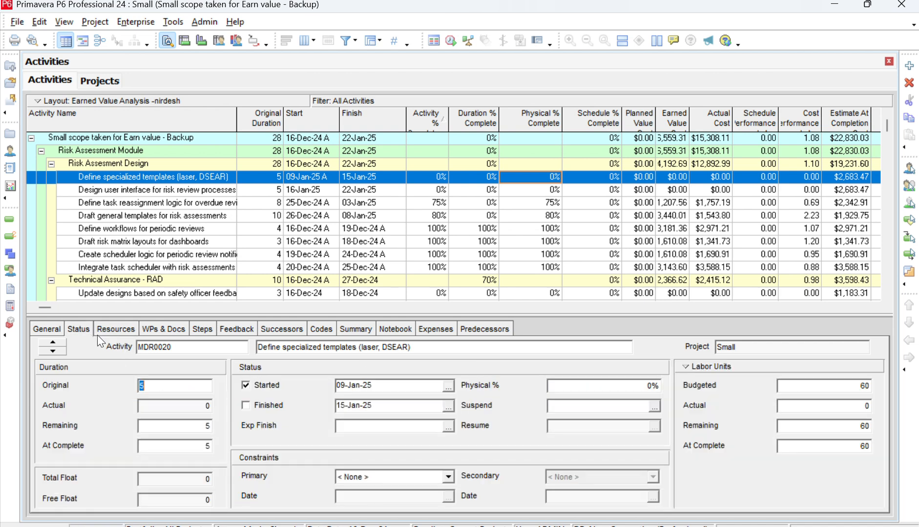
{"action": "left_click", "coordinate": [261, 383]}
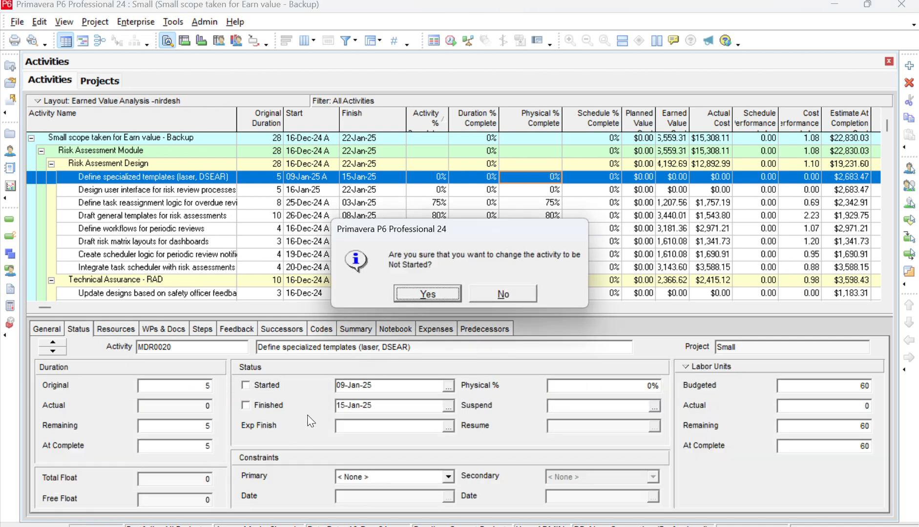
{"action": "left_click", "coordinate": [412, 293]}
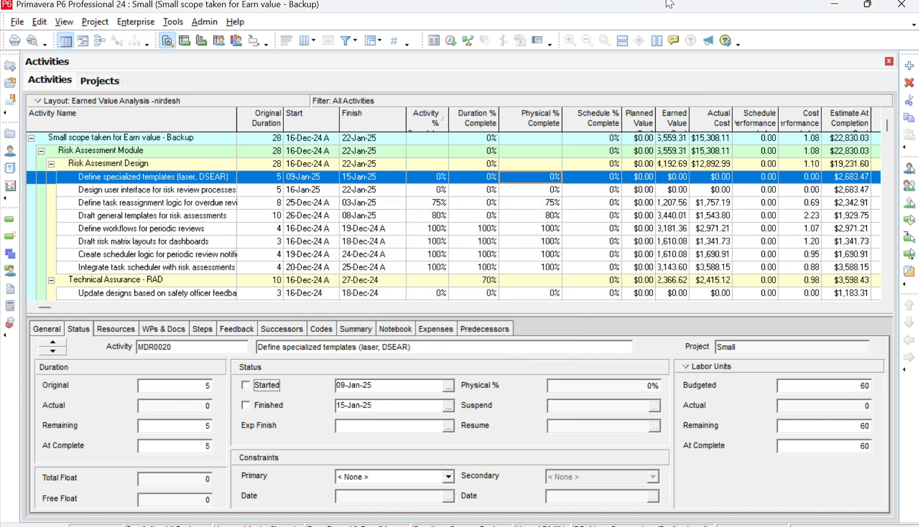
Schedule the Small project using its own data date.
{"action": "scroll", "coordinate": [532, 194], "scroll_direction": "down", "scroll_amount": 3}
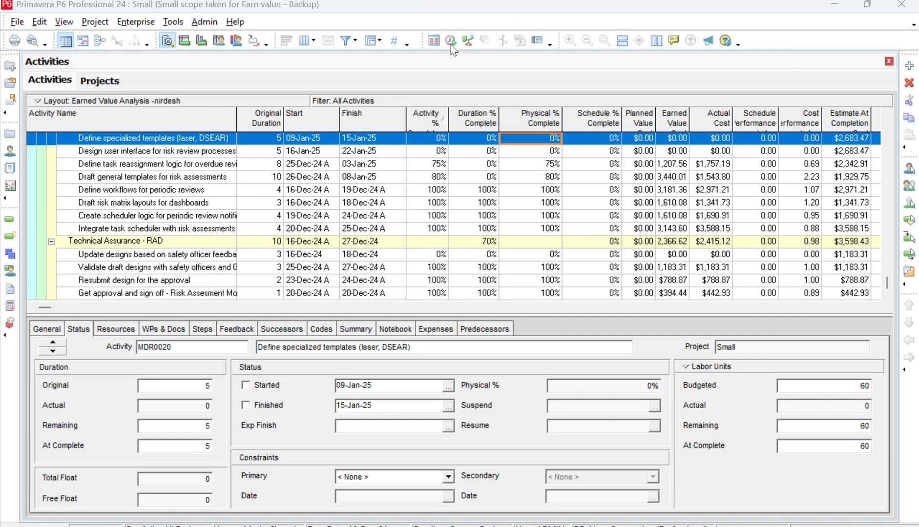
{"action": "double_click", "coordinate": [582, 6]}
{"action": "left_click_drag", "start_coordinate": [583, 69], "coordinate": [641, 47]}
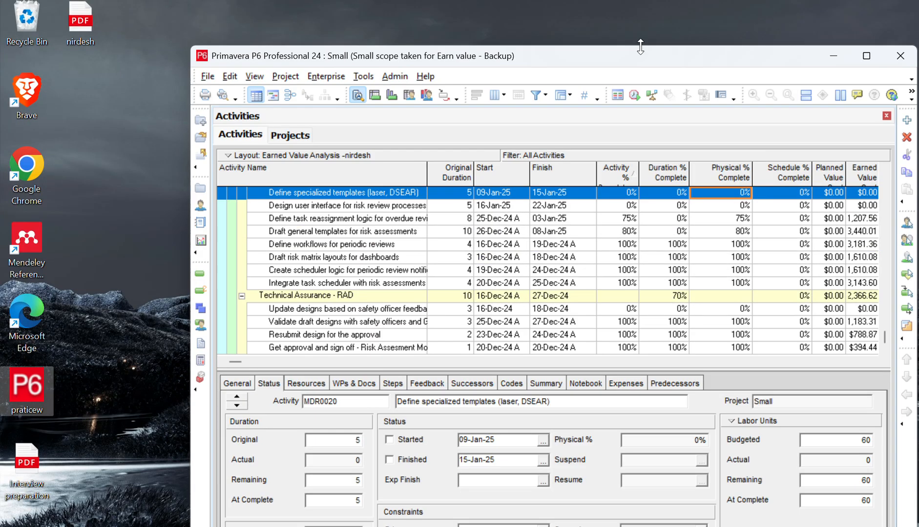
{"action": "left_click", "coordinate": [634, 96]}
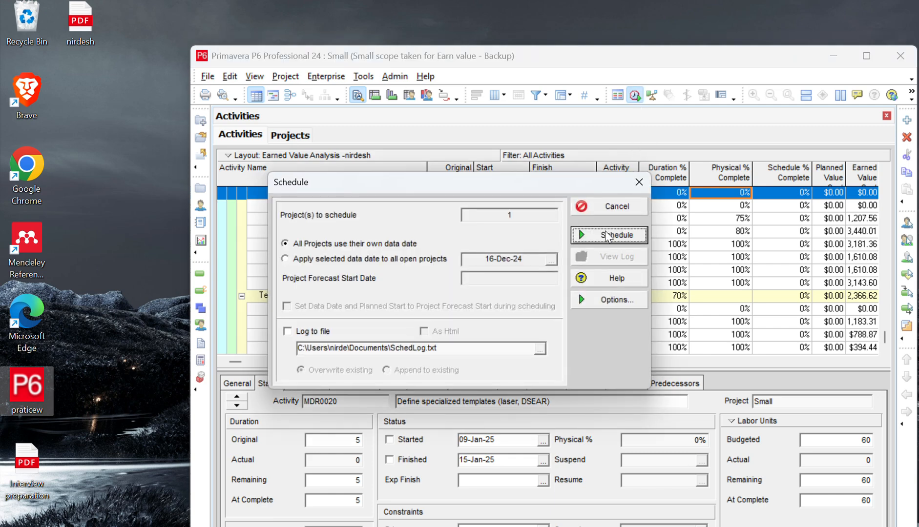
{"action": "left_click", "coordinate": [611, 236]}
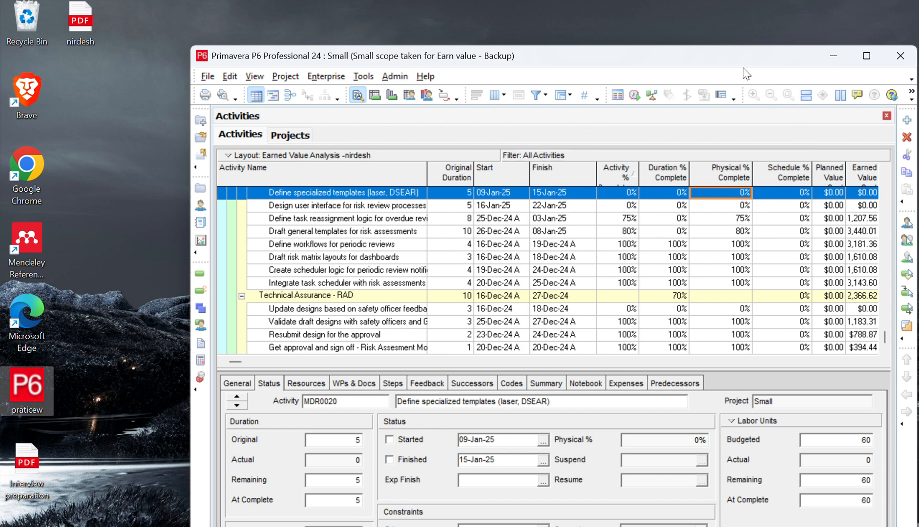
Schedule the project with 30-Dec-24 applied as the data date to all open projects.
{"action": "left_click_drag", "start_coordinate": [743, 68], "coordinate": [681, 68]}
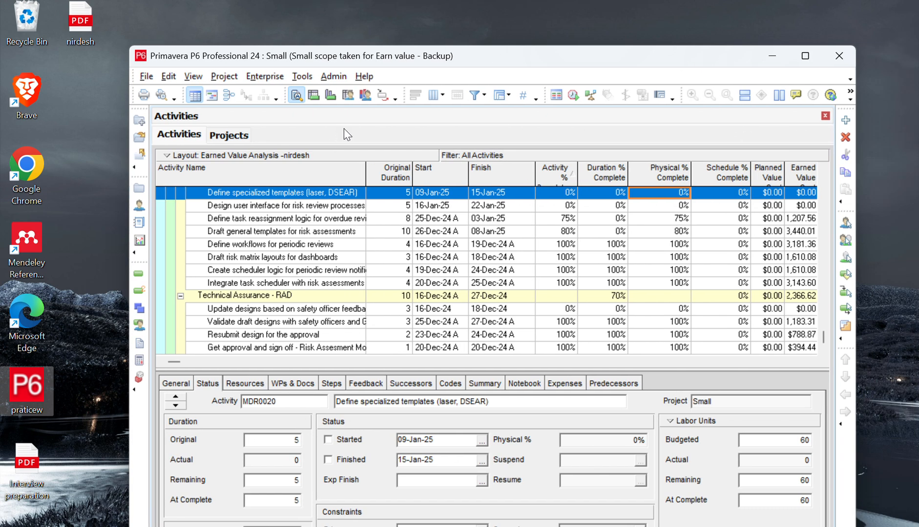
{"action": "left_click", "coordinate": [572, 95]}
{"action": "left_click", "coordinate": [430, 259]}
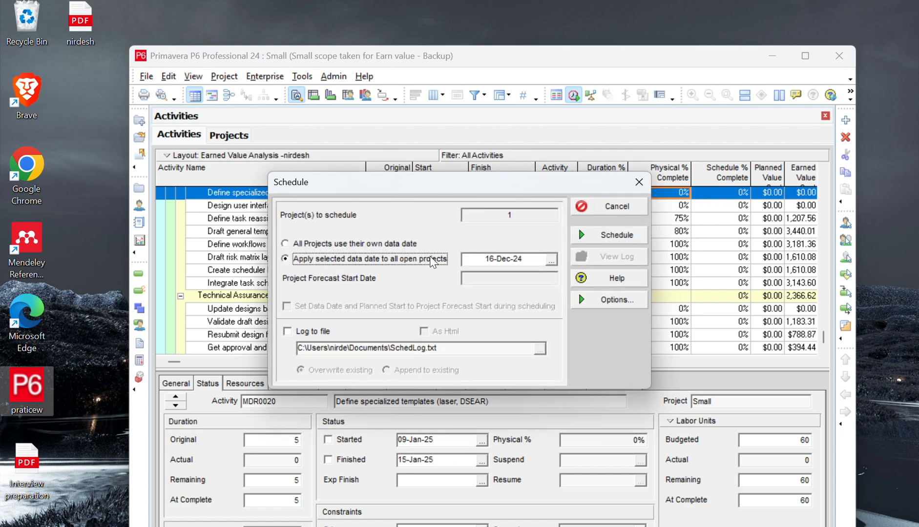
{"action": "left_click", "coordinate": [551, 260]}
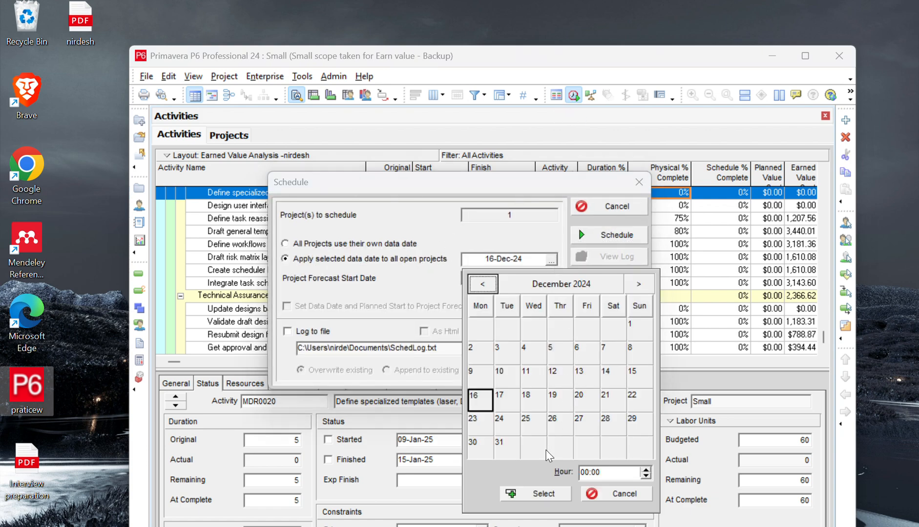
{"action": "left_click", "coordinate": [479, 448]}
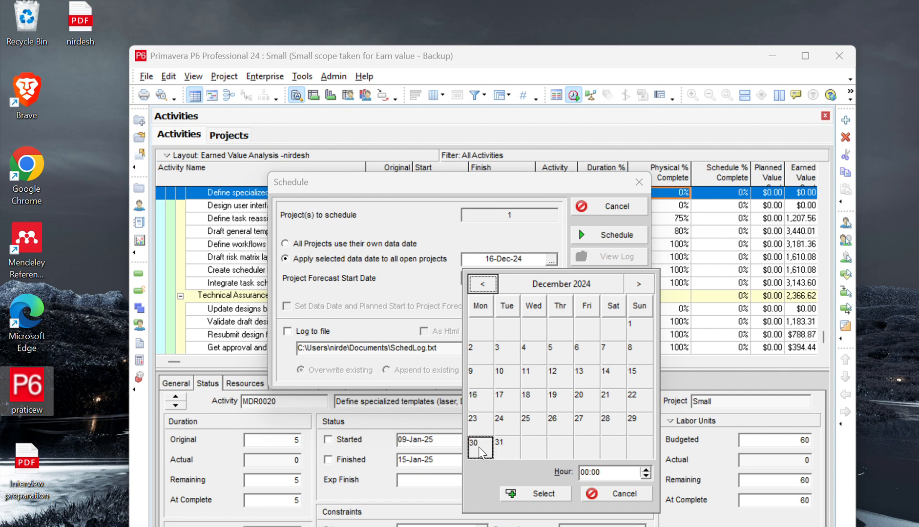
{"action": "left_click", "coordinate": [541, 494]}
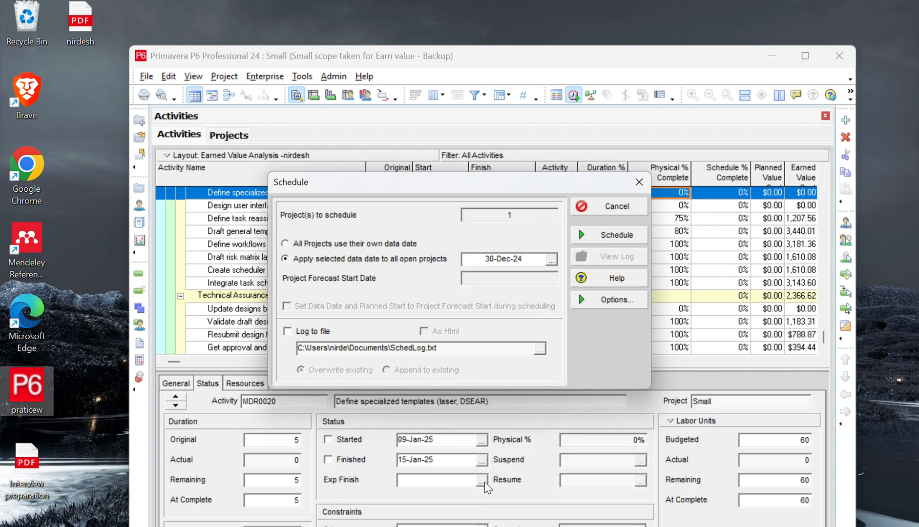
{"action": "left_click", "coordinate": [613, 235]}
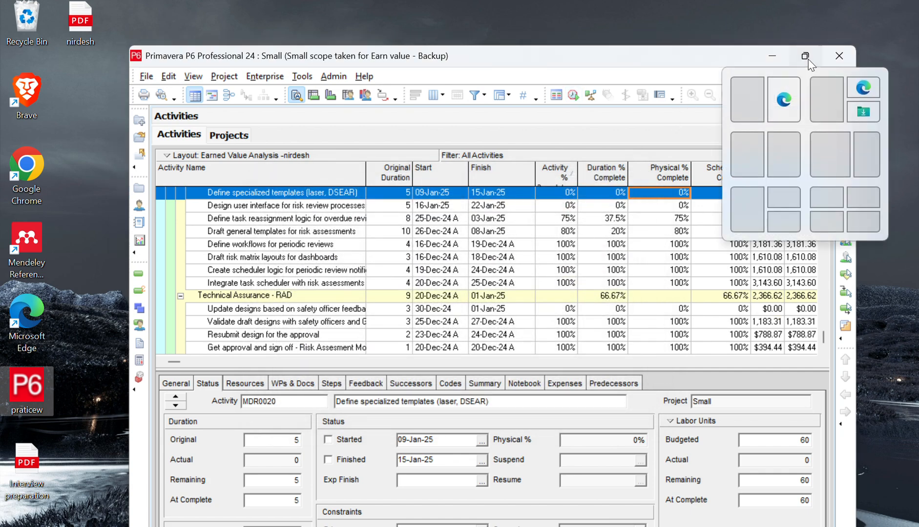
{"action": "left_click", "coordinate": [808, 59]}
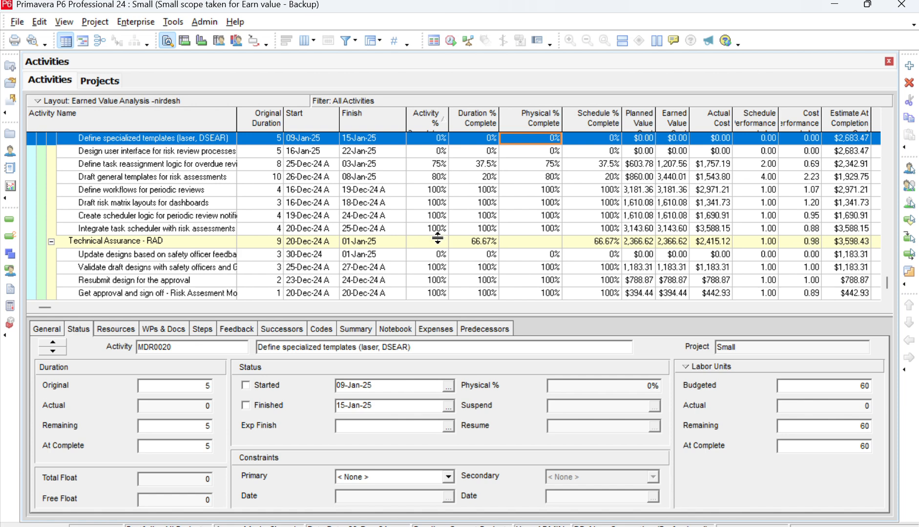
Examine the percent complete, planned and earned value, performance index, and cost and schedule variance columns for the activities and WBS levels.
{"action": "left_click", "coordinate": [558, 168]}
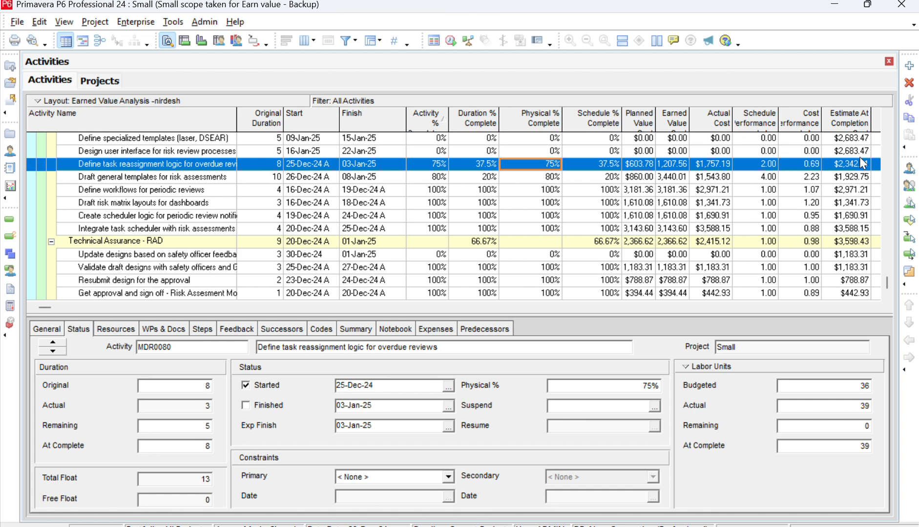
{"action": "left_click", "coordinate": [122, 307]}
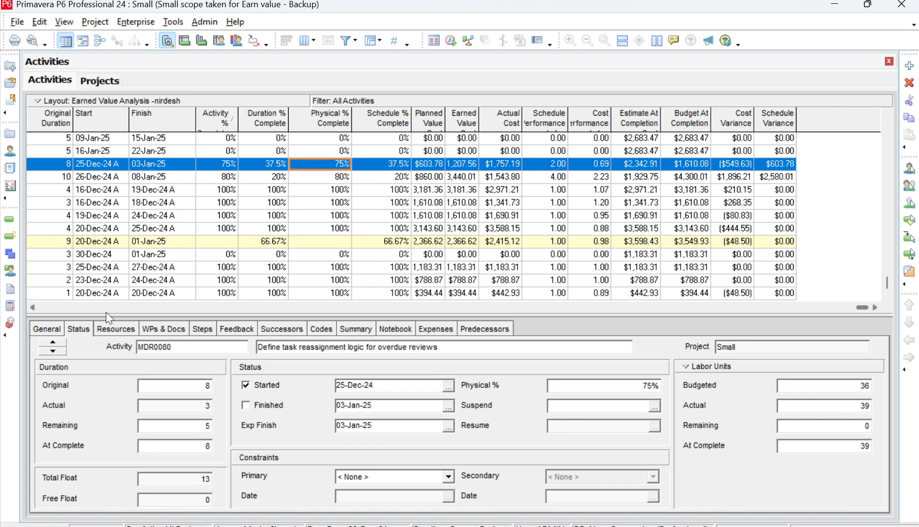
{"action": "left_click", "coordinate": [50, 307]}
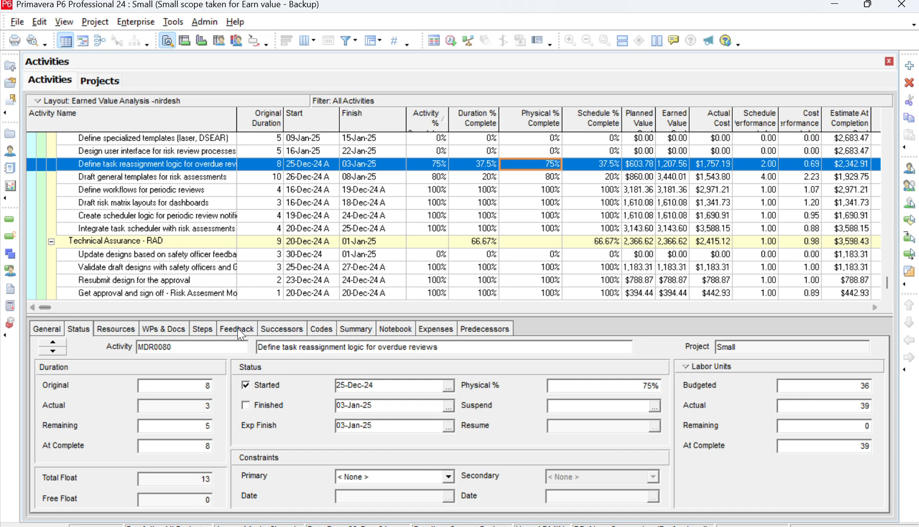
{"action": "scroll", "coordinate": [378, 232], "scroll_direction": "up", "scroll_amount": 2}
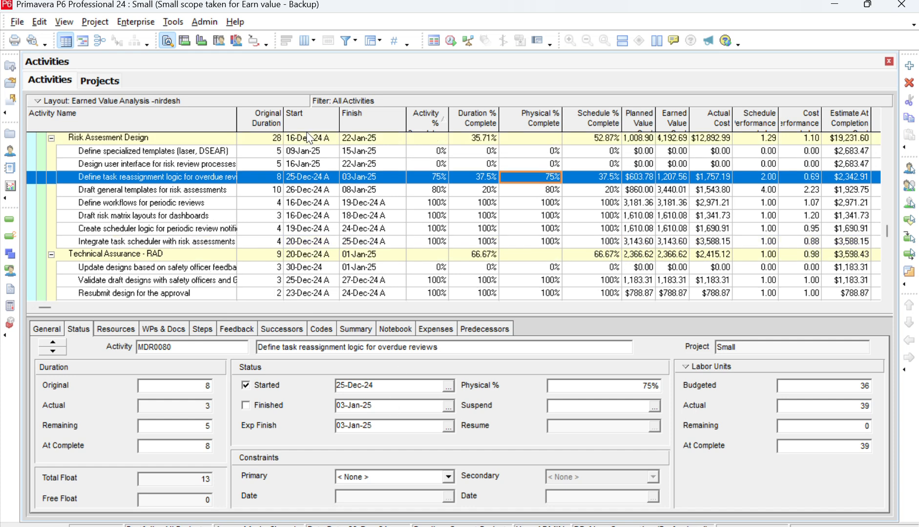
{"action": "scroll", "coordinate": [362, 195], "scroll_direction": "down", "scroll_amount": 2}
{"action": "scroll", "coordinate": [391, 216], "scroll_direction": "up", "scroll_amount": 3}
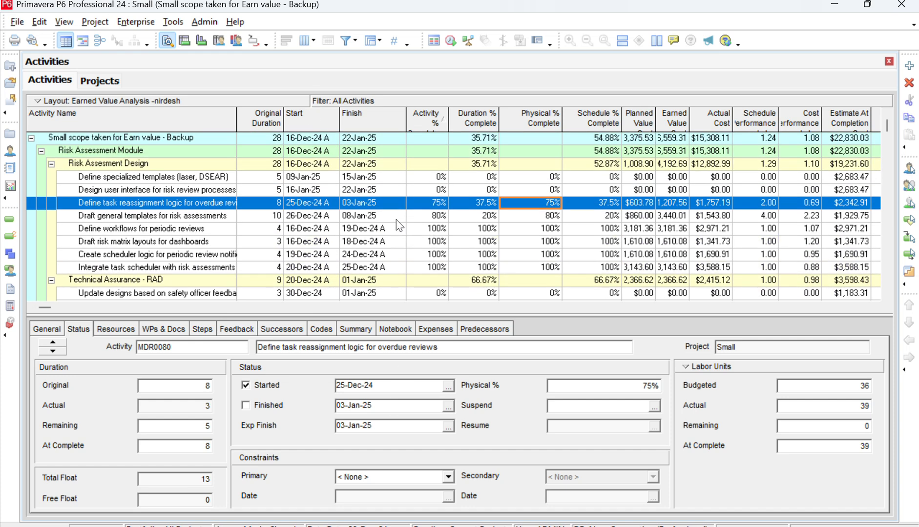
Store period performance for the Small project in the 2024-12-16 financial period of Calendar-3.
{"action": "left_click", "coordinate": [177, 24]}
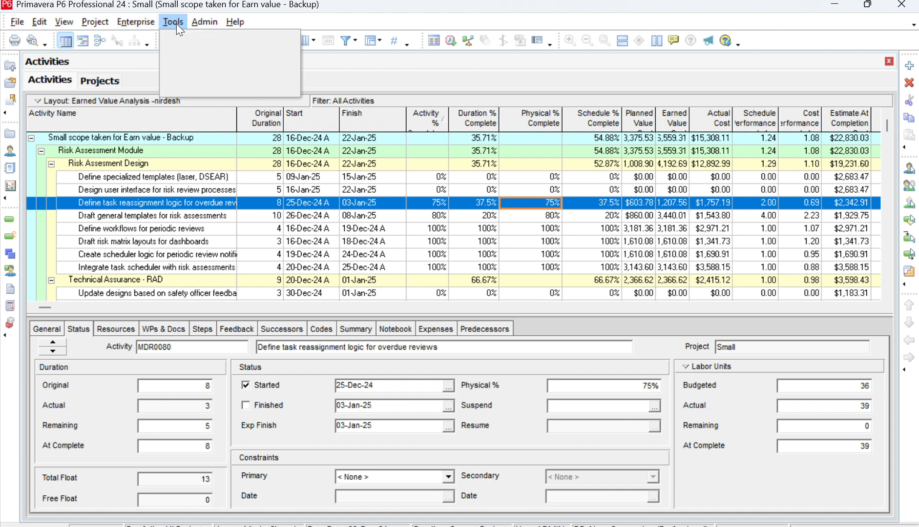
{"action": "left_click", "coordinate": [192, 42]}
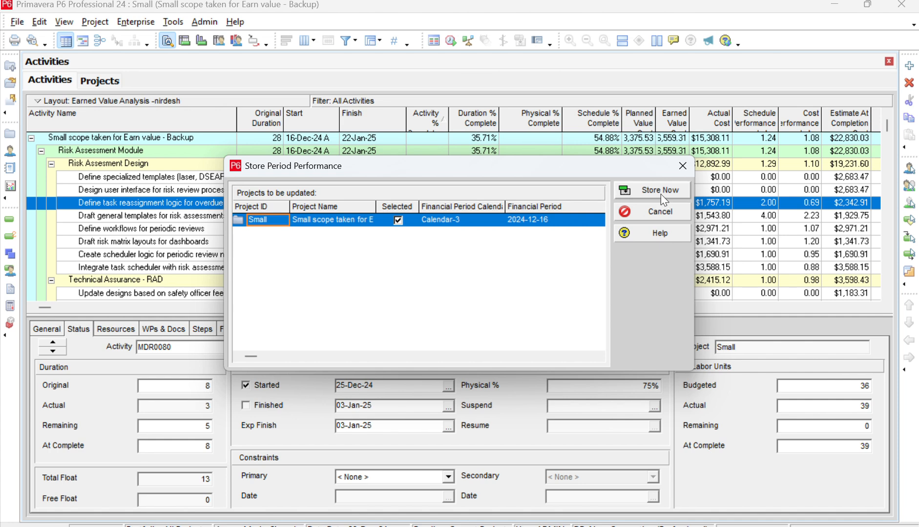
{"action": "left_click", "coordinate": [586, 218]}
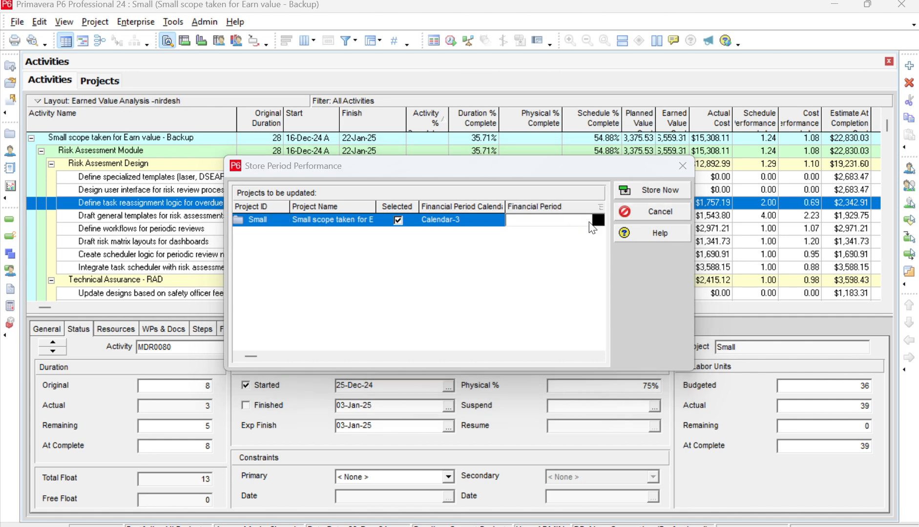
{"action": "left_click", "coordinate": [599, 220]}
{"action": "left_click", "coordinate": [715, 258]}
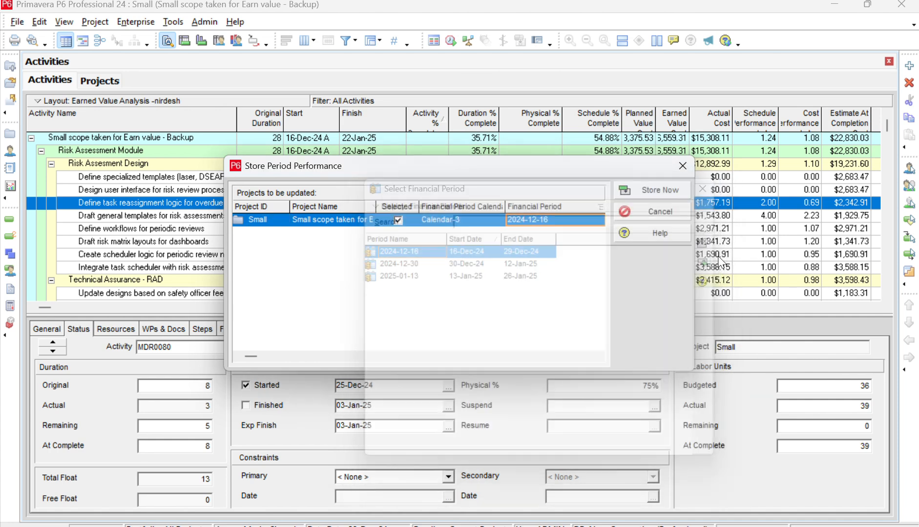
{"action": "left_click", "coordinate": [653, 196]}
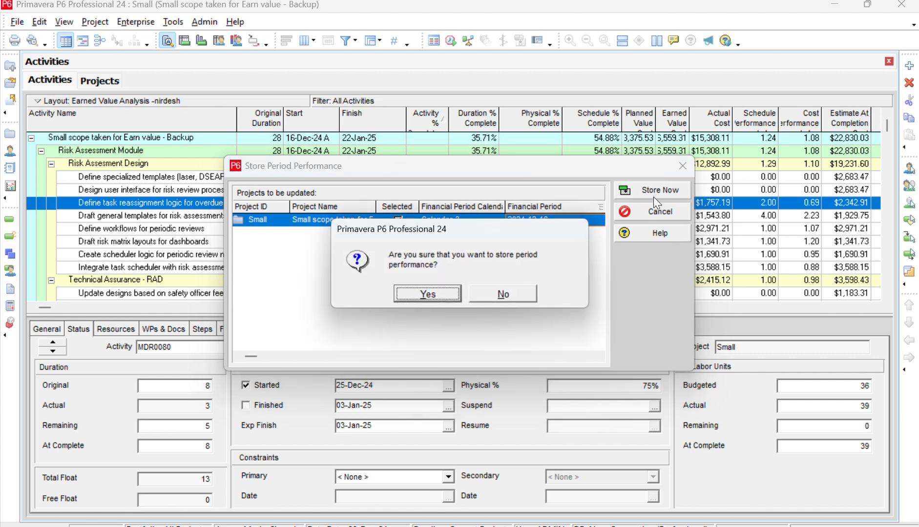
{"action": "left_click", "coordinate": [423, 293]}
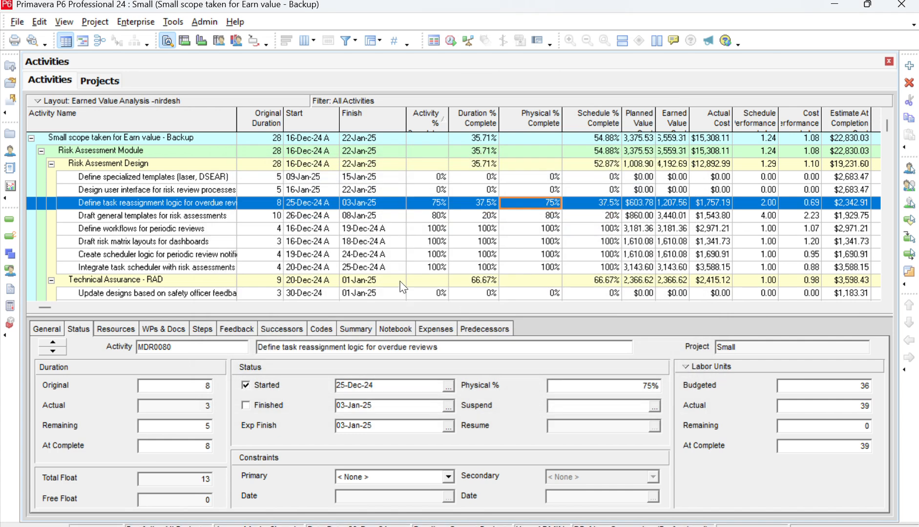
{"action": "left_click", "coordinate": [165, 24]}
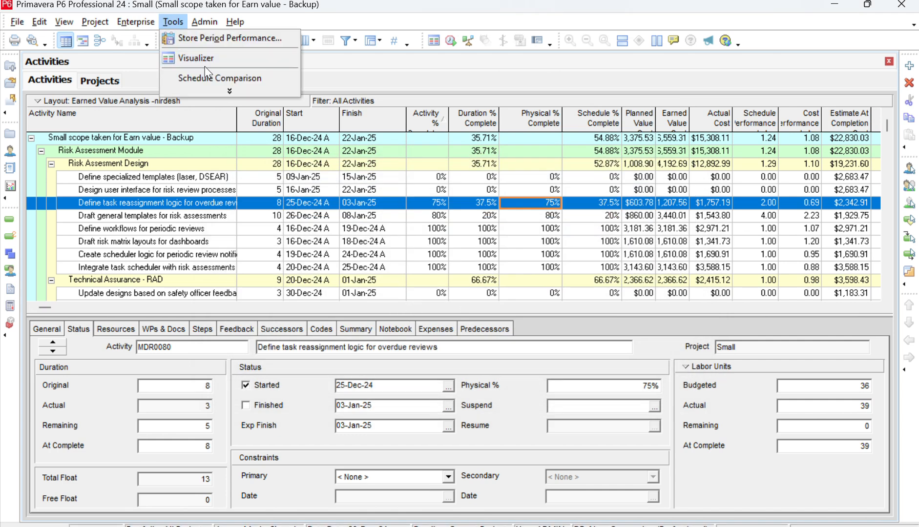
{"action": "key", "text": "Escape"}
{"action": "left_click", "coordinate": [597, 220]}
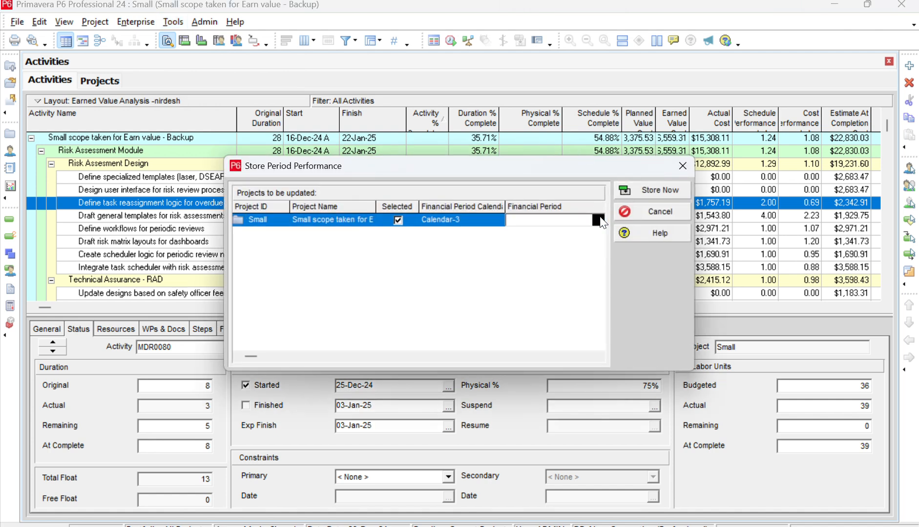
{"action": "left_click", "coordinate": [599, 220]}
{"action": "left_click", "coordinate": [530, 261]}
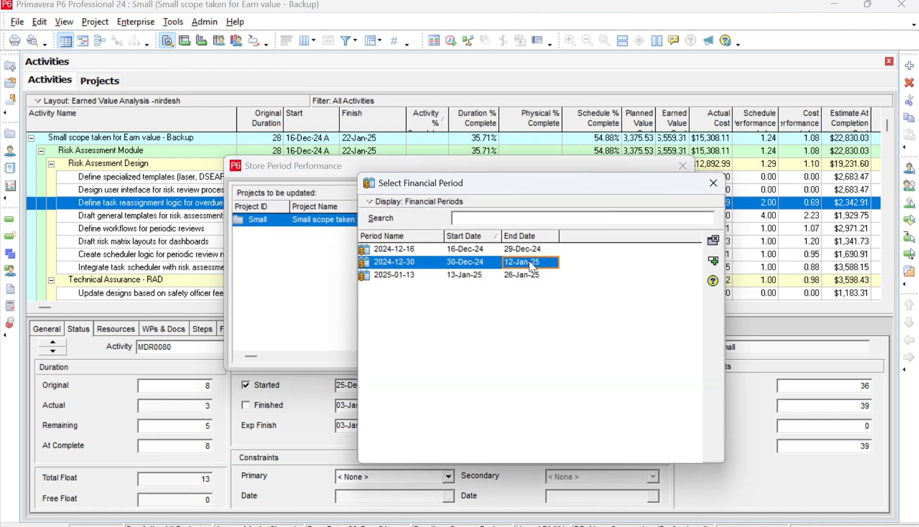
{"action": "left_click", "coordinate": [713, 261]}
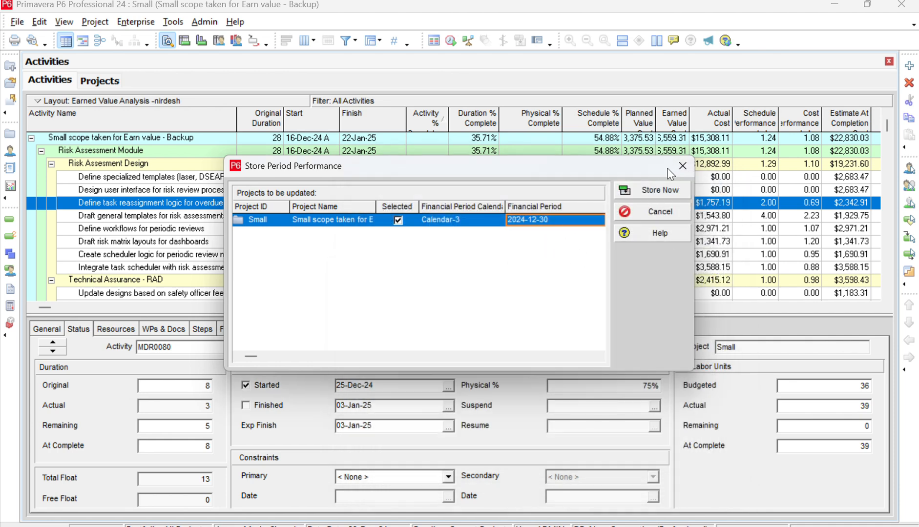
{"action": "left_click", "coordinate": [683, 166]}
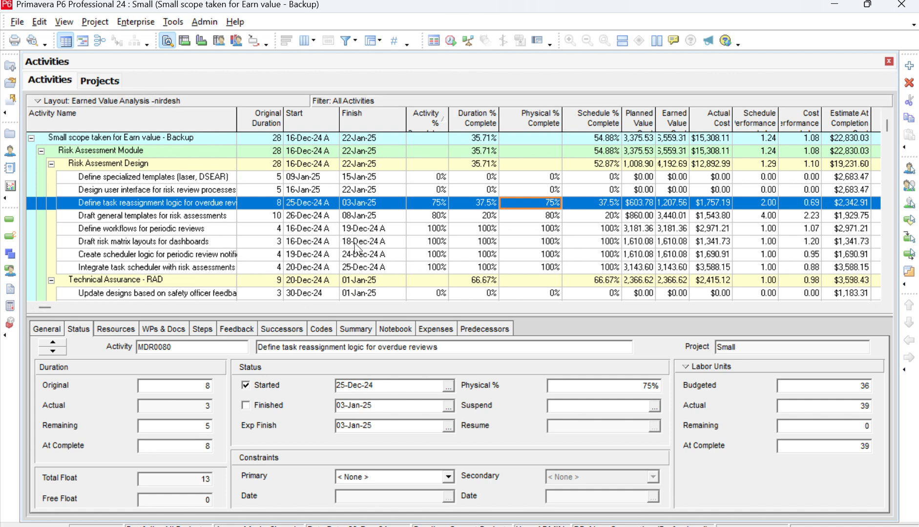
{"action": "left_click_drag", "start_coordinate": [406, 117], "coordinate": [397, 118]}
{"action": "right_click", "coordinate": [406, 126]}
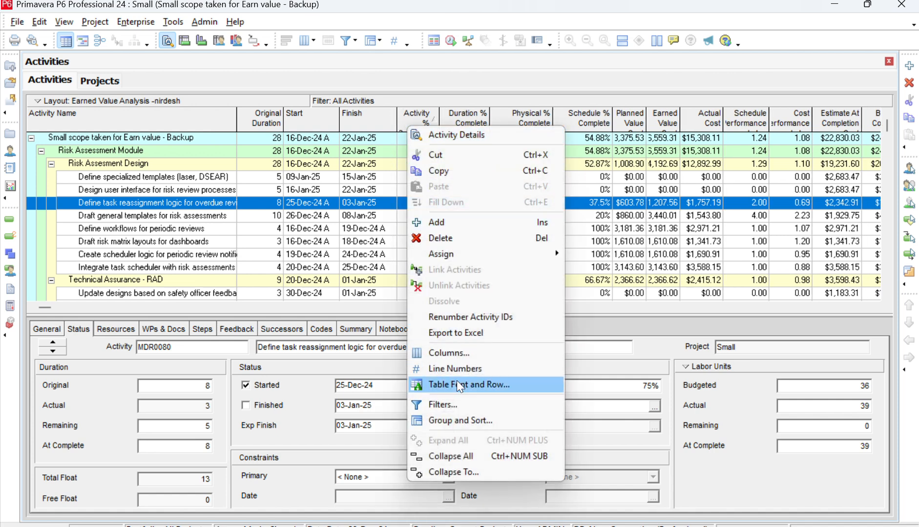
{"action": "left_click", "coordinate": [453, 353]}
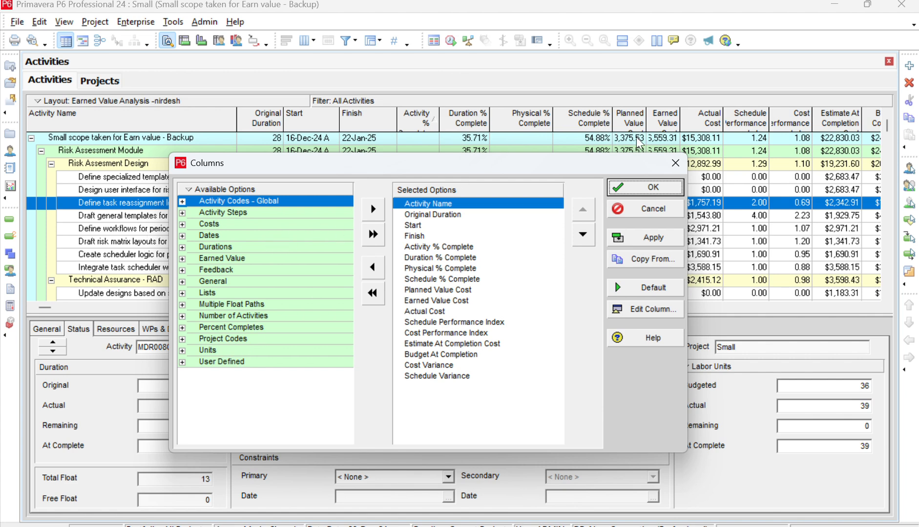
{"action": "left_click", "coordinate": [668, 164]}
In the user preferences for loading financial period data, set the date range's start date to 16-Dec-24.
{"action": "left_click", "coordinate": [39, 22]}
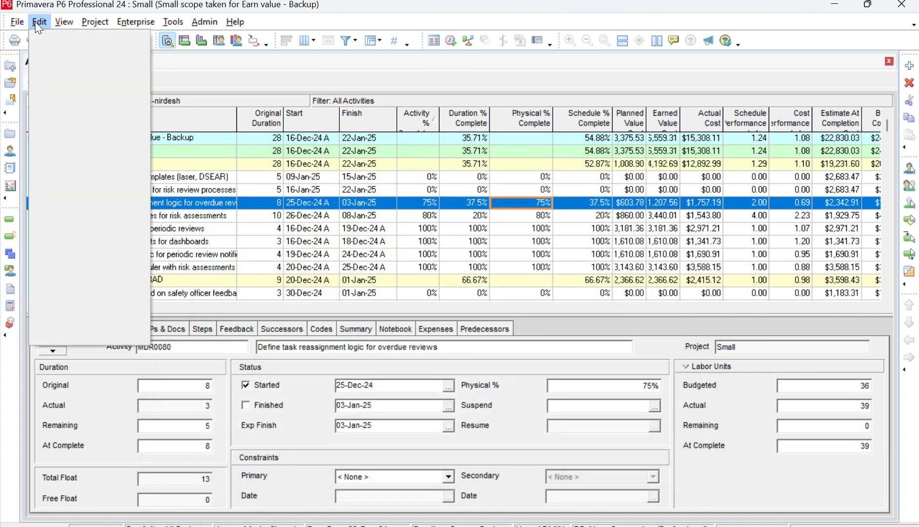
{"action": "left_click", "coordinate": [78, 336]}
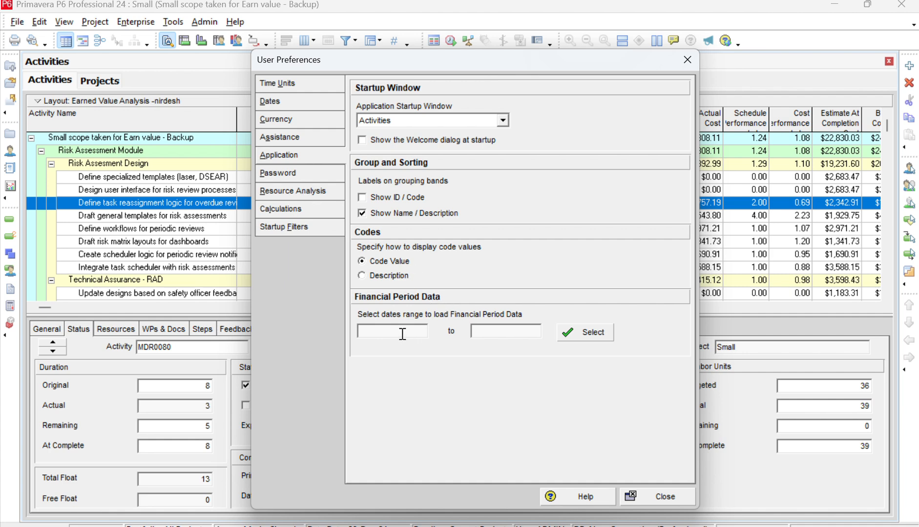
{"action": "left_click", "coordinate": [585, 334]}
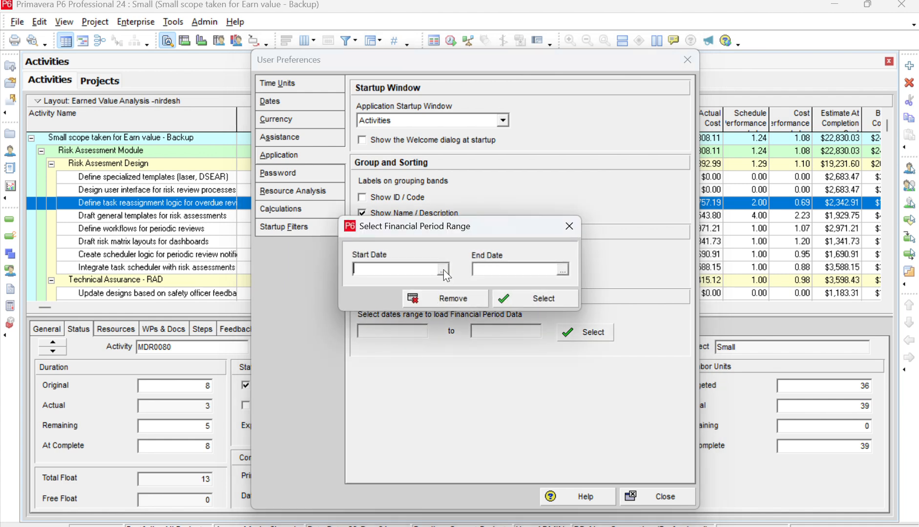
{"action": "left_click", "coordinate": [442, 269]}
{"action": "left_click", "coordinate": [375, 33]}
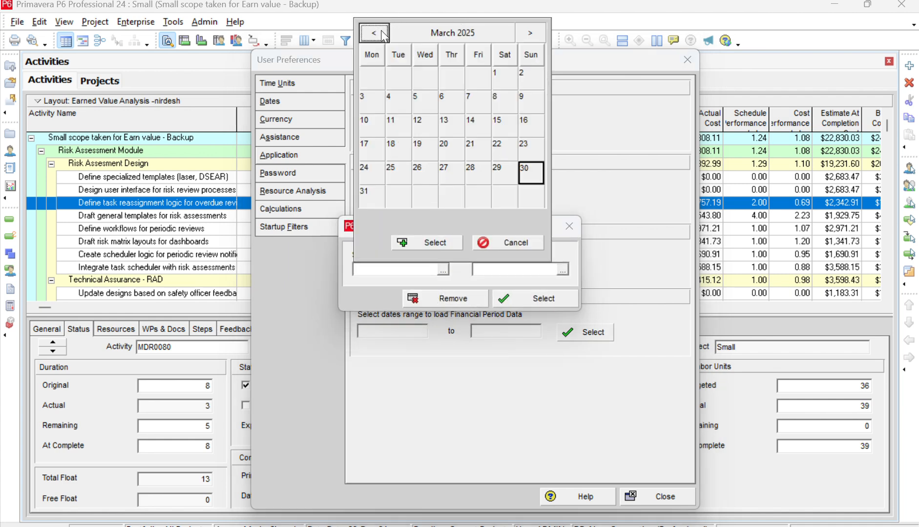
{"action": "left_click", "coordinate": [375, 33]}
{"action": "left_click", "coordinate": [375, 33]}
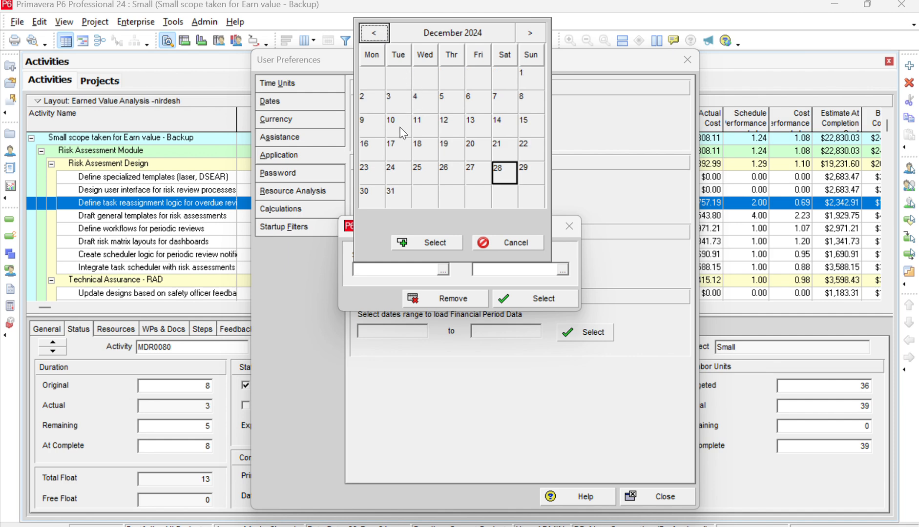
{"action": "left_click", "coordinate": [381, 146]}
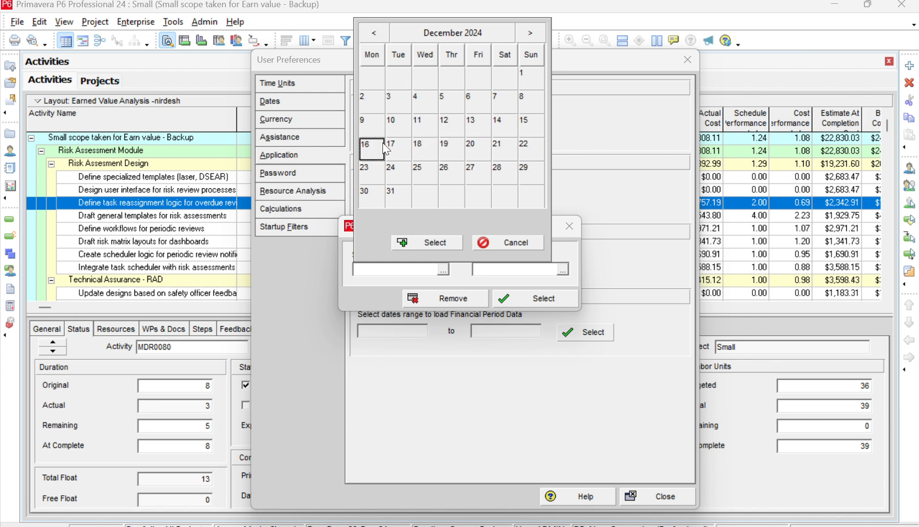
{"action": "left_click", "coordinate": [426, 242]}
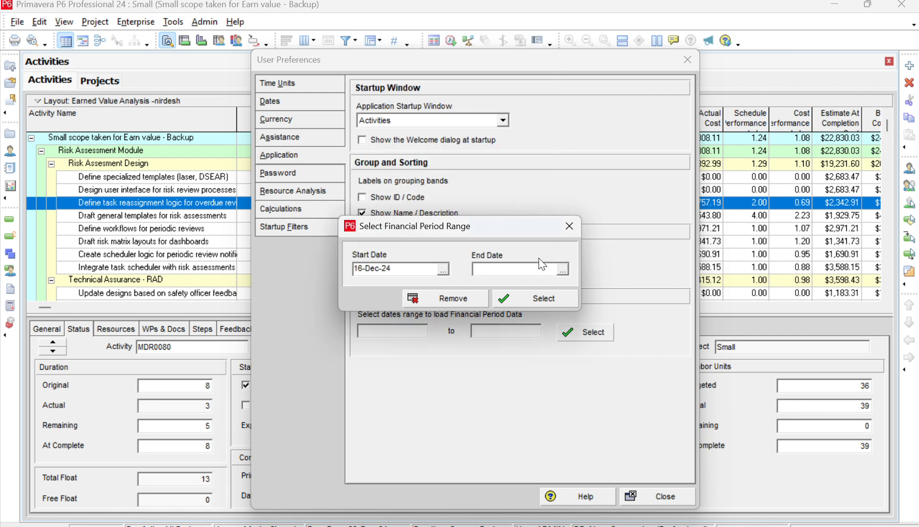
Set the financial period range's end date to 29-Jan-25, apply the range and close the user preferences.
{"action": "left_click", "coordinate": [562, 270]}
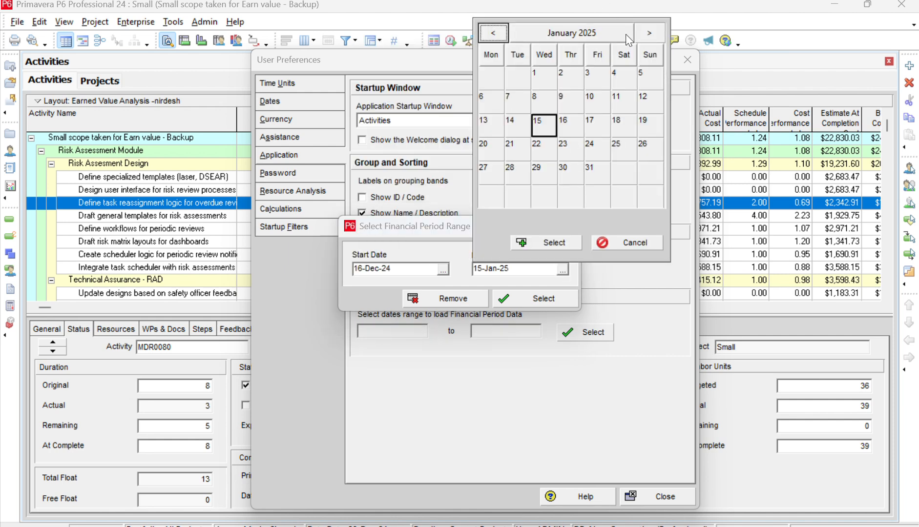
{"action": "left_click", "coordinate": [645, 35]}
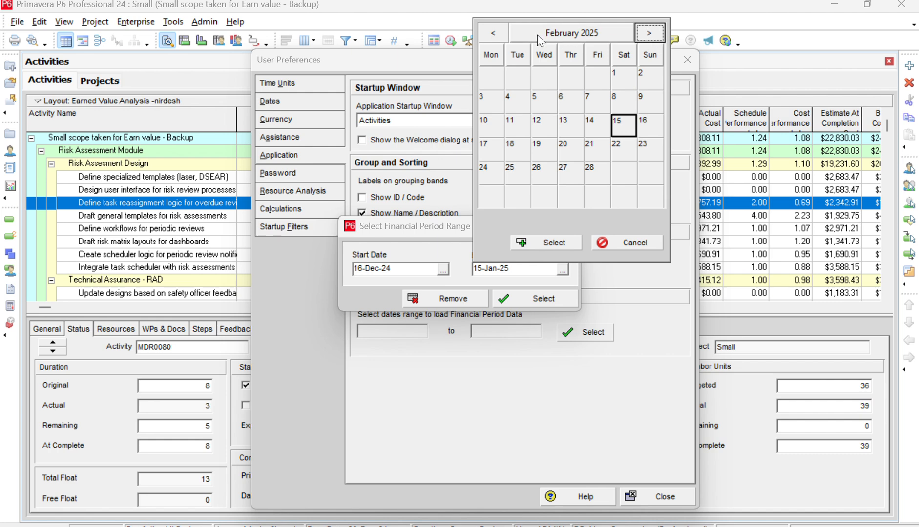
{"action": "left_click", "coordinate": [503, 35]}
{"action": "left_click", "coordinate": [548, 166]}
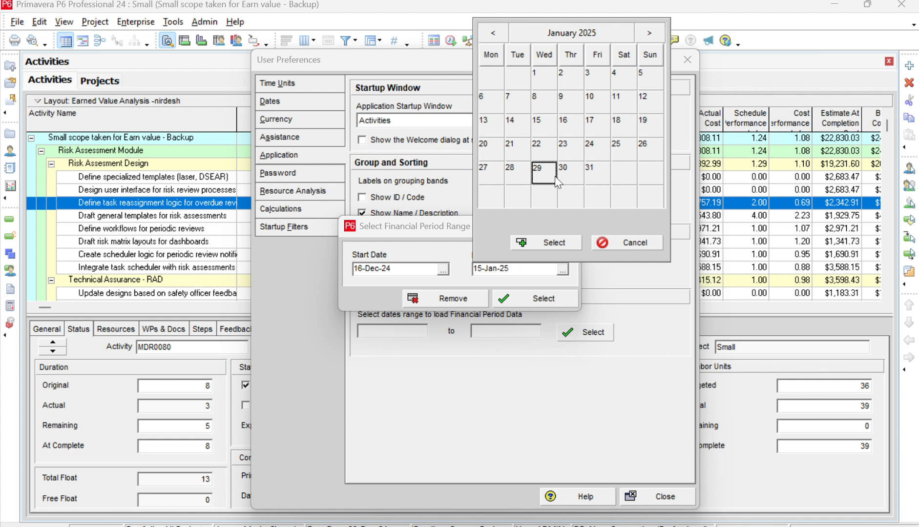
{"action": "left_click", "coordinate": [554, 241]}
{"action": "left_click", "coordinate": [521, 303]}
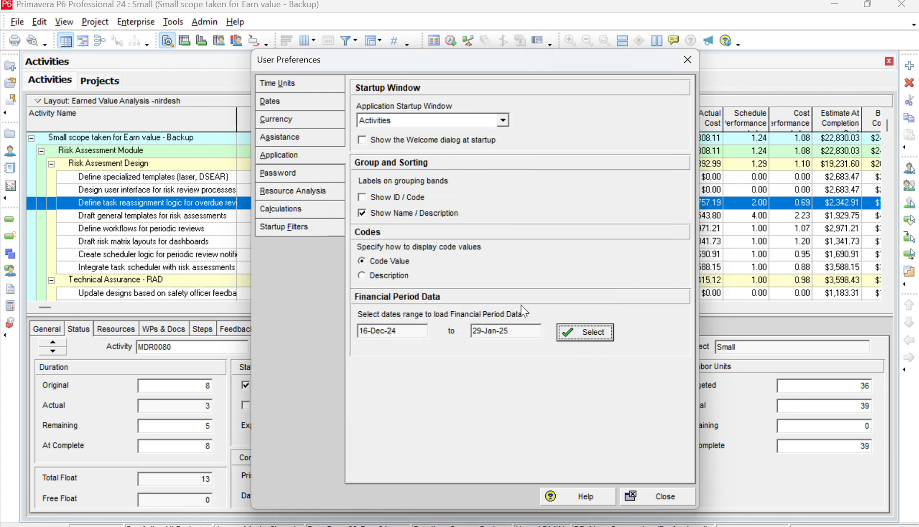
{"action": "left_click", "coordinate": [666, 500]}
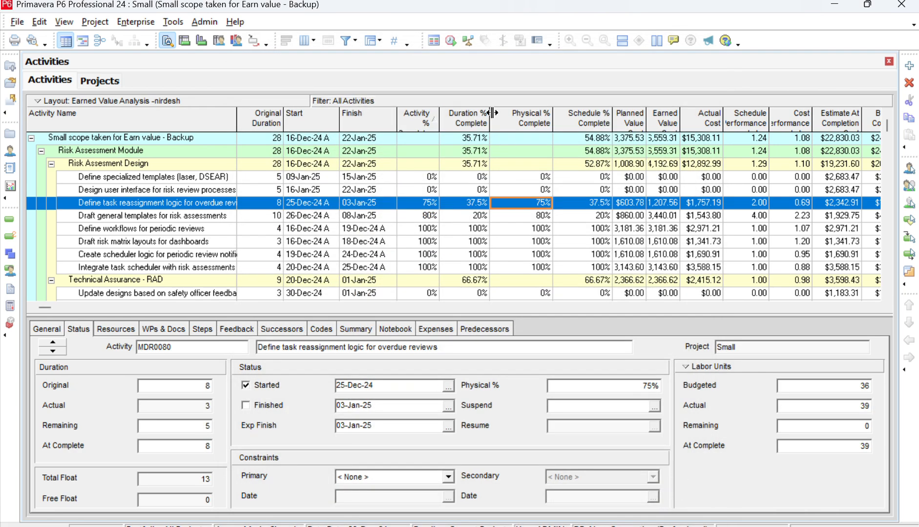
Examine the Financial Period Value columns available for the activity table, checking the actual, earned and planned value fields of each Calendar-3 period.
{"action": "right_click", "coordinate": [504, 125]}
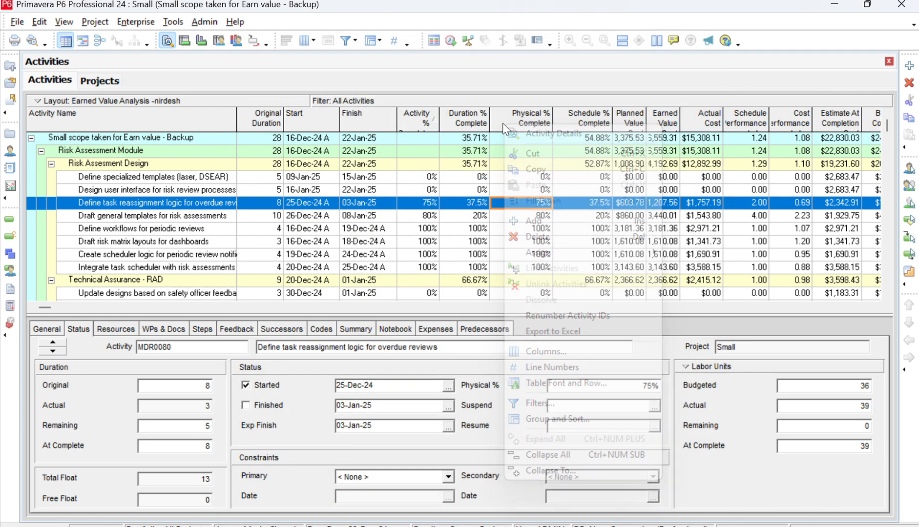
{"action": "left_click", "coordinate": [553, 352]}
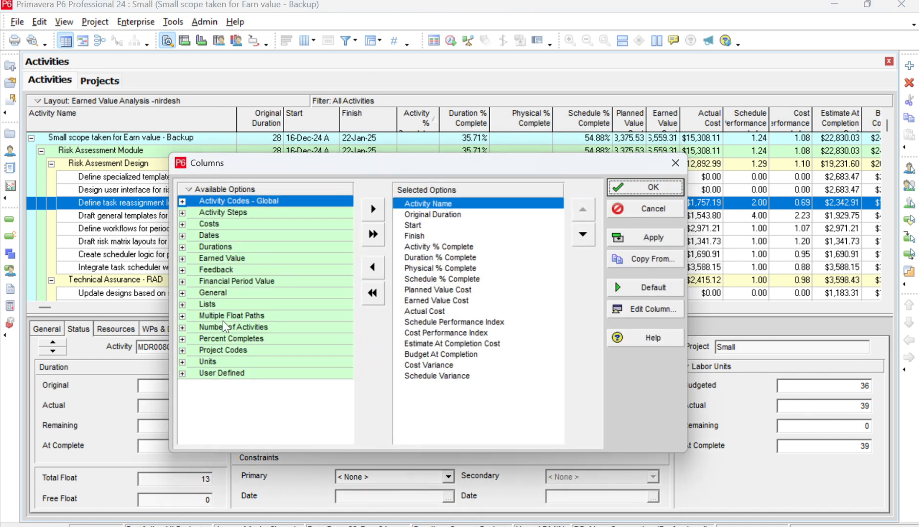
{"action": "left_click", "coordinate": [182, 282]}
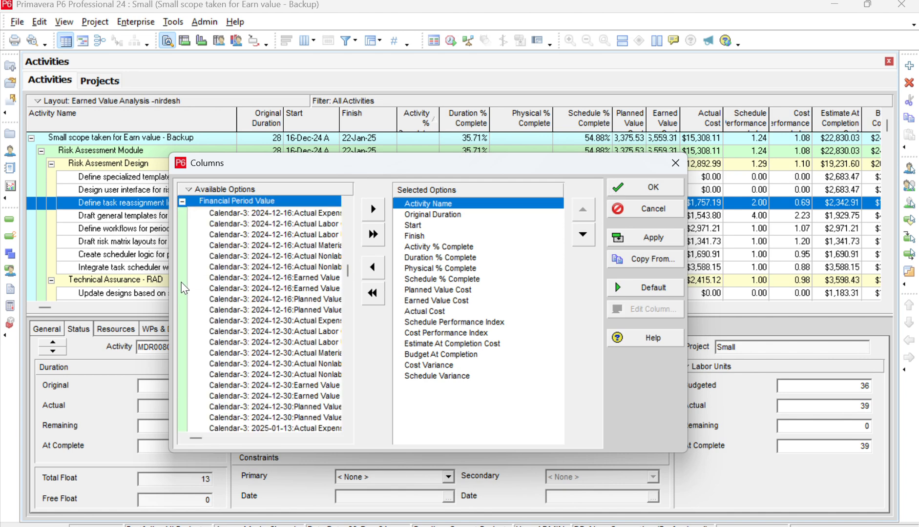
{"action": "scroll", "coordinate": [238, 296], "scroll_direction": "down", "scroll_amount": 4}
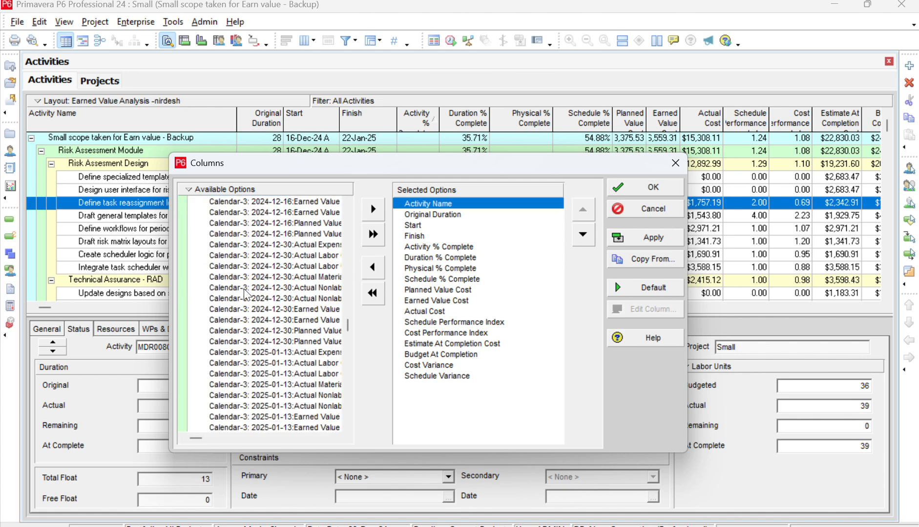
{"action": "scroll", "coordinate": [254, 299], "scroll_direction": "up", "scroll_amount": 5}
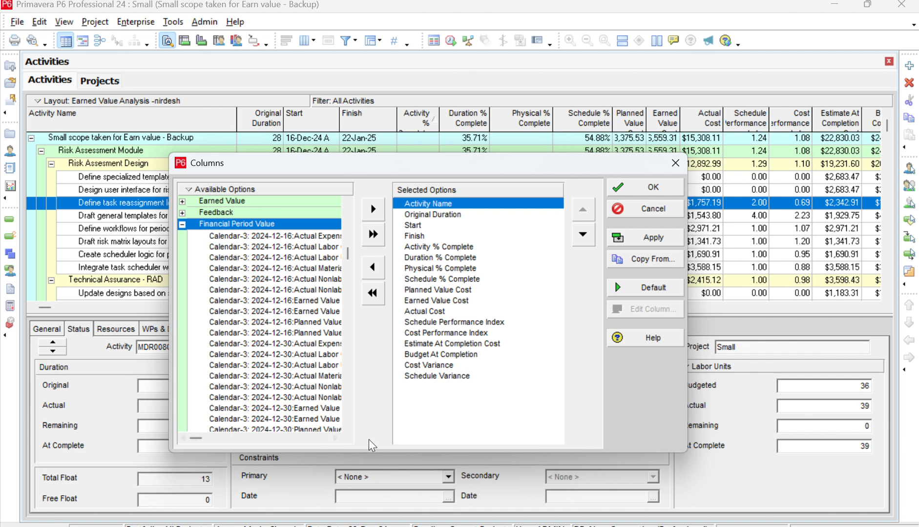
{"action": "left_click_drag", "start_coordinate": [687, 450], "coordinate": [709, 451]}
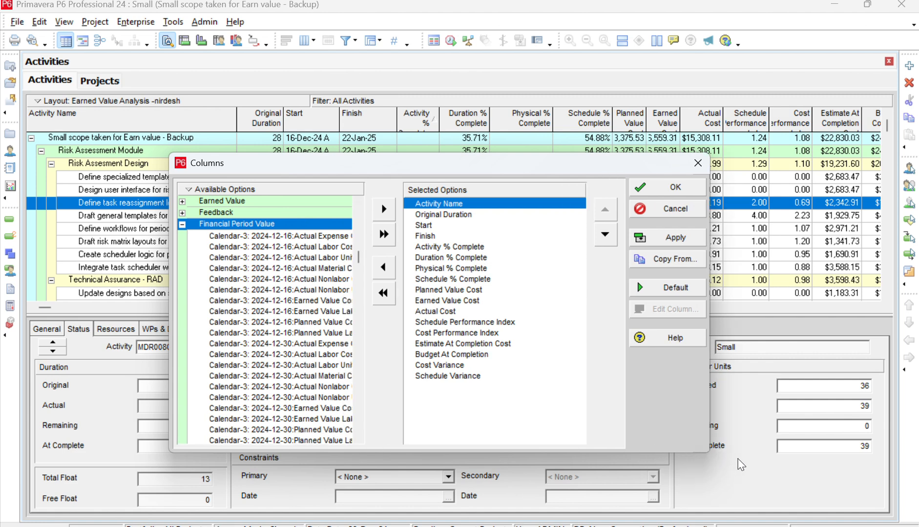
{"action": "left_click_drag", "start_coordinate": [713, 401], "coordinate": [749, 399]}
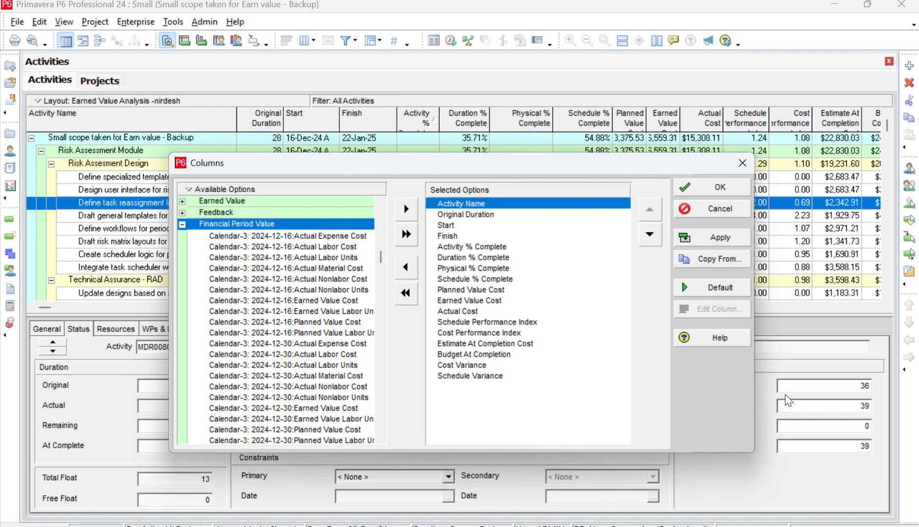
{"action": "scroll", "coordinate": [270, 370], "scroll_direction": "down", "scroll_amount": 1}
{"action": "left_click", "coordinate": [289, 365]}
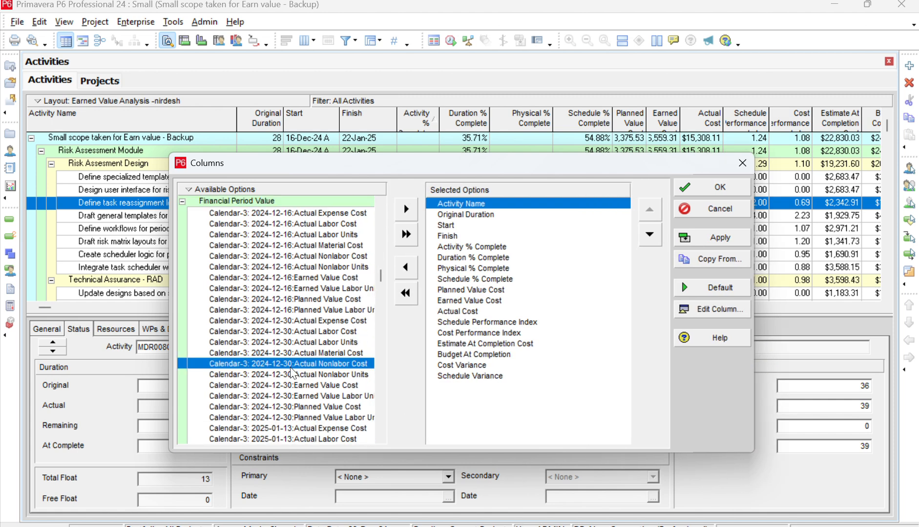
{"action": "scroll", "coordinate": [309, 402], "scroll_direction": "up", "scroll_amount": 1}
{"action": "scroll", "coordinate": [309, 405], "scroll_direction": "up", "scroll_amount": 1}
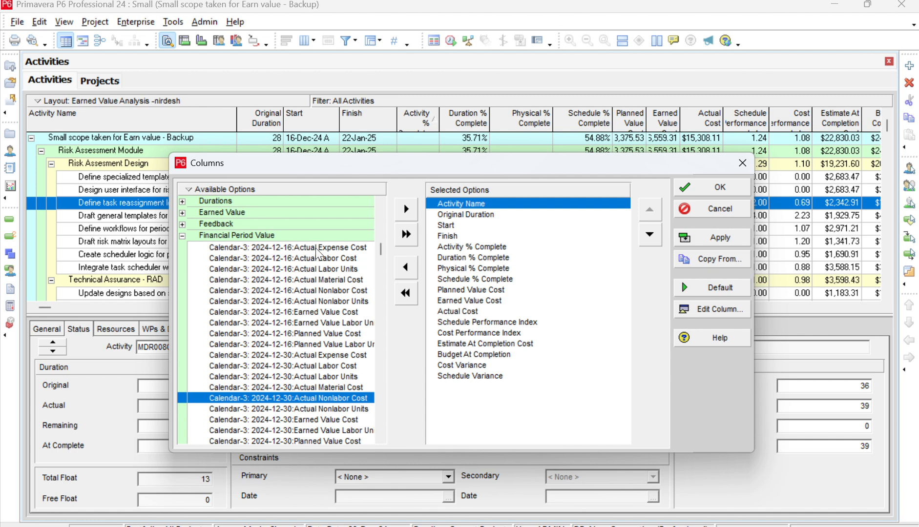
{"action": "left_click", "coordinate": [328, 312]}
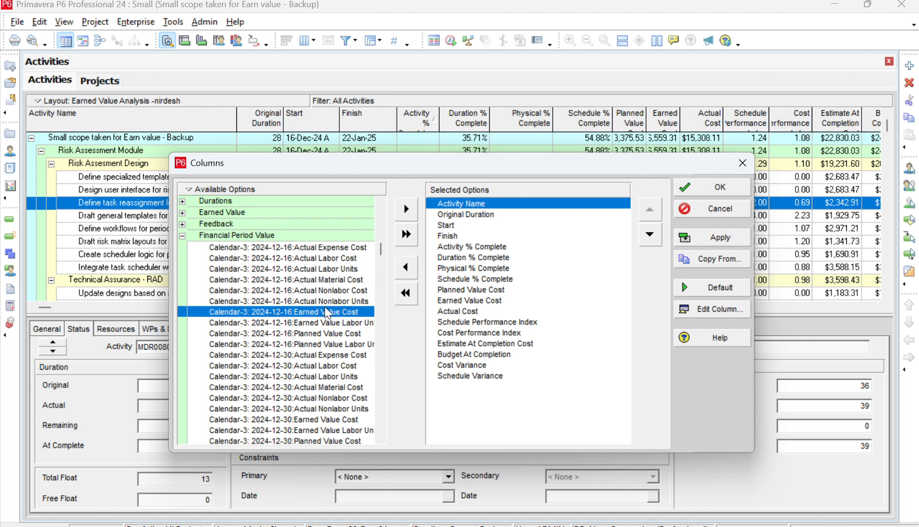
{"action": "scroll", "coordinate": [327, 312], "scroll_direction": "down", "scroll_amount": 6}
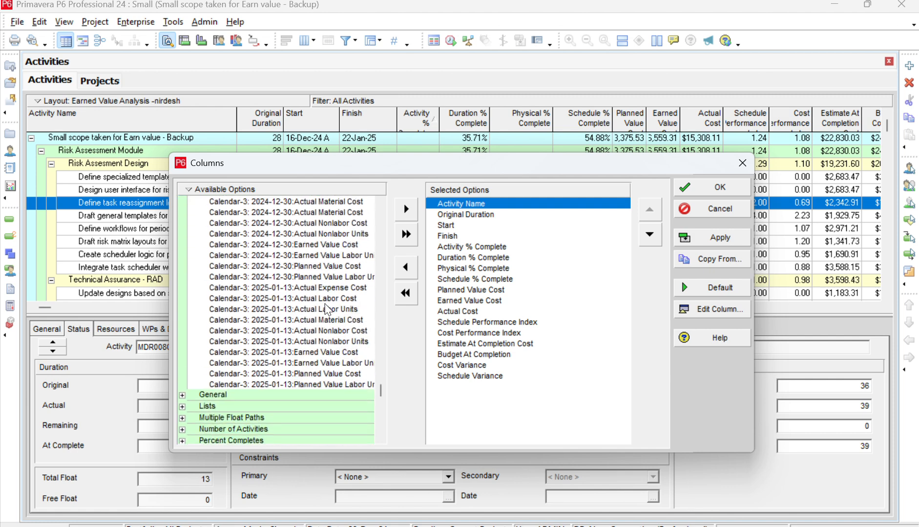
{"action": "scroll", "coordinate": [328, 311], "scroll_direction": "up", "scroll_amount": 7}
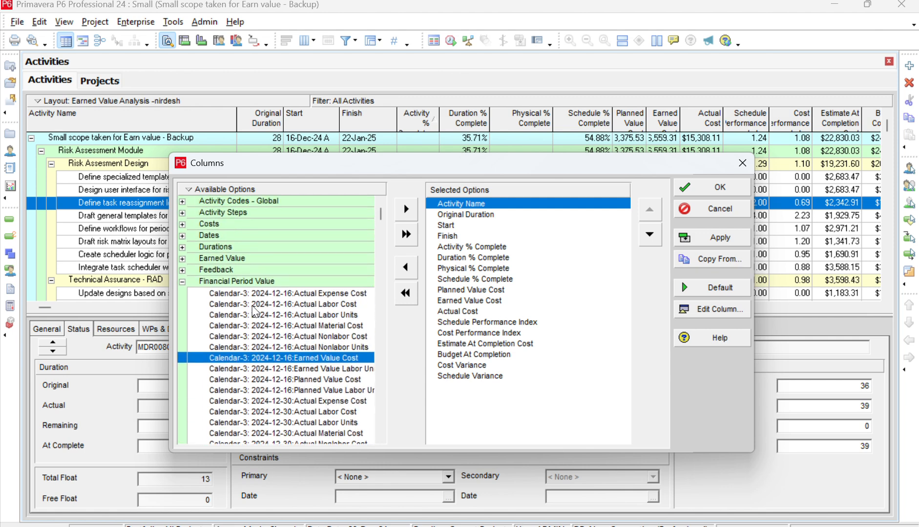
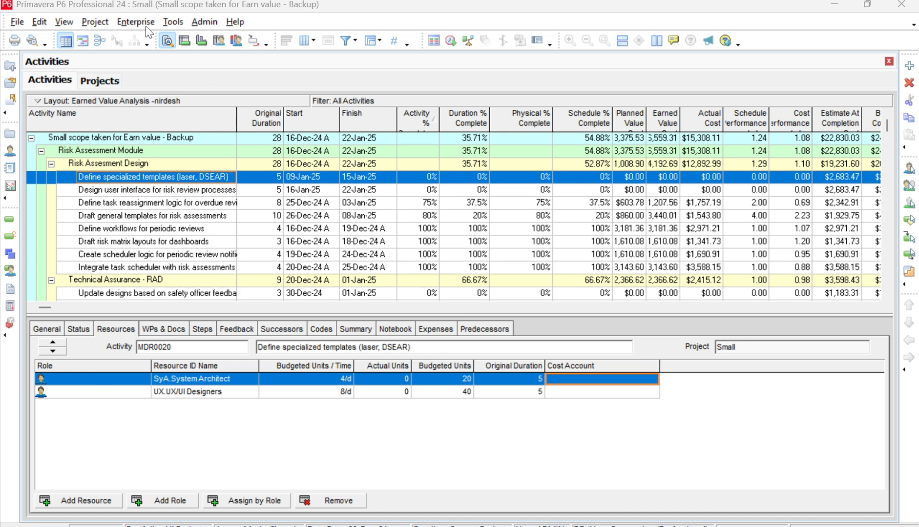
Add a new cost account in the enterprise cost accounts, accepting the display of all cost accounts.
{"action": "left_click", "coordinate": [128, 22]}
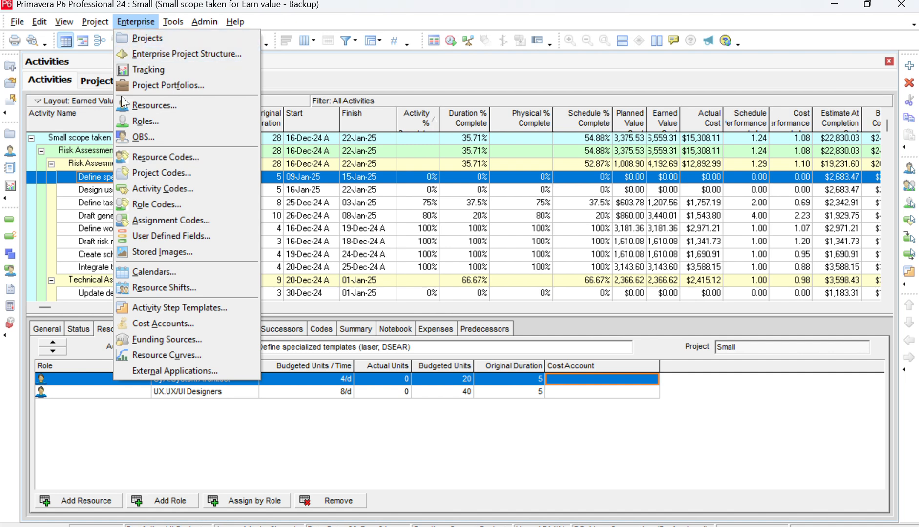
{"action": "mouse_move", "coordinate": [171, 25]}
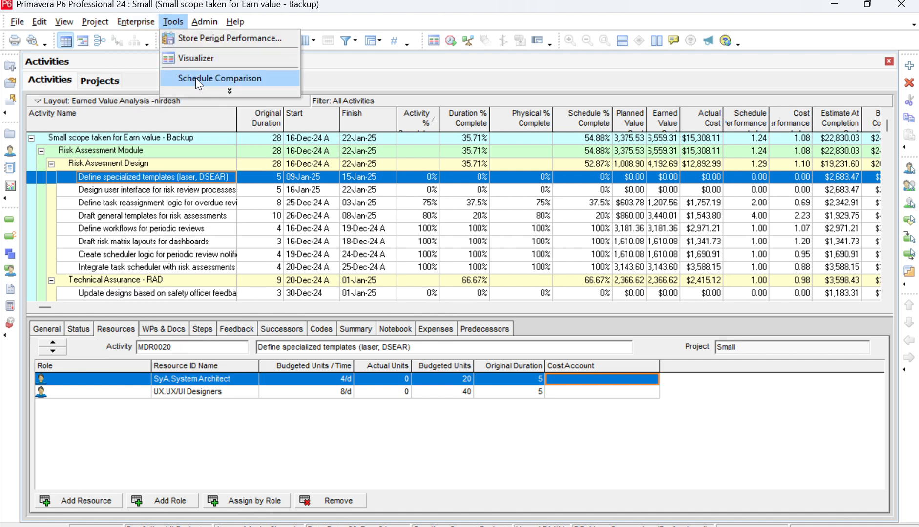
{"action": "left_click", "coordinate": [207, 92]}
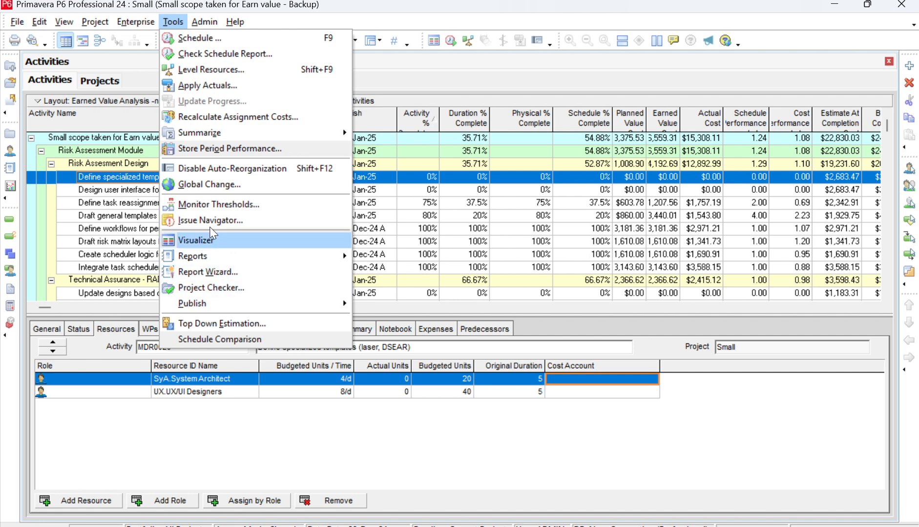
{"action": "mouse_move", "coordinate": [135, 22]}
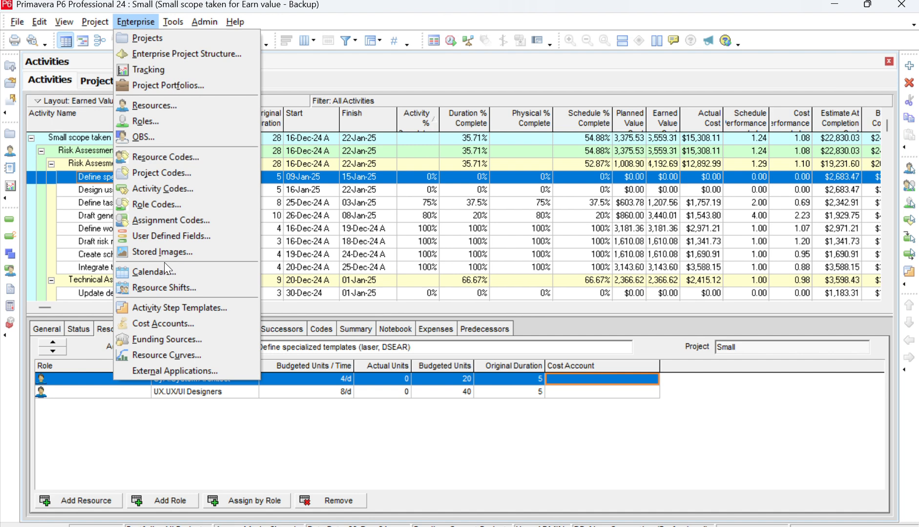
{"action": "left_click", "coordinate": [166, 323]}
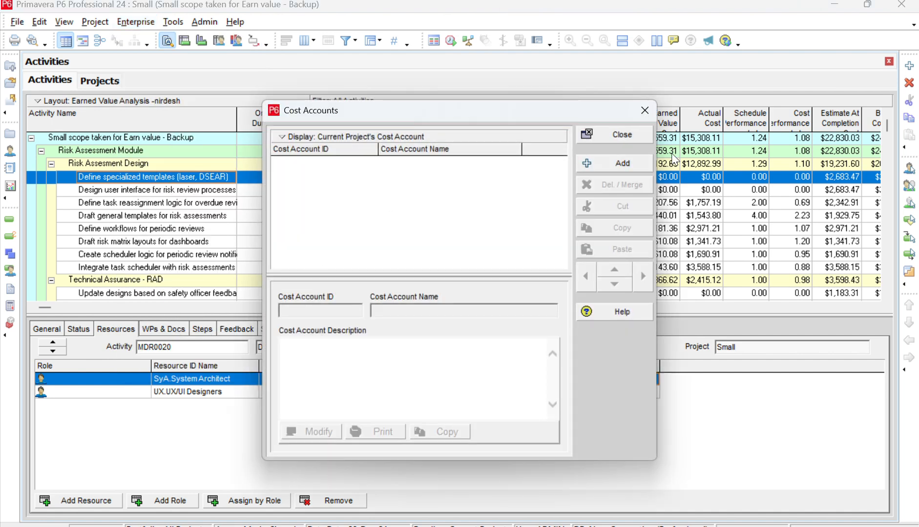
{"action": "left_click", "coordinate": [636, 161]}
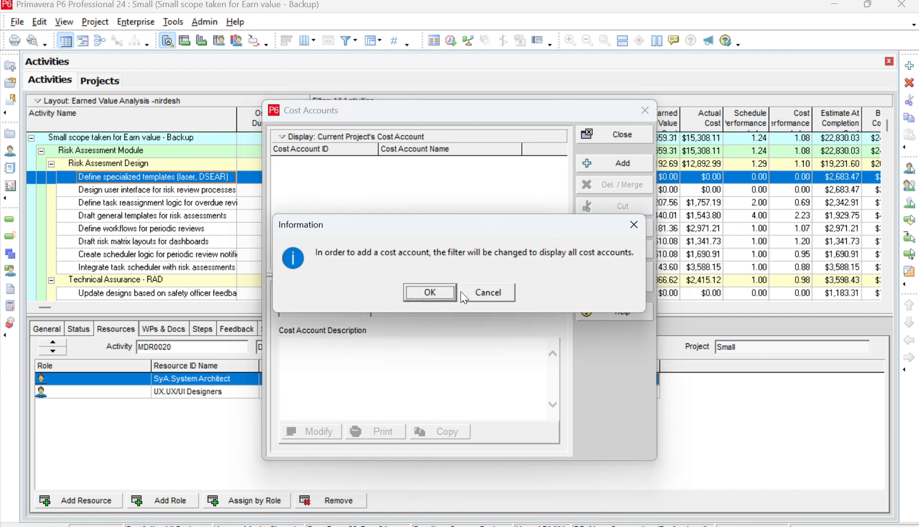
{"action": "left_click", "coordinate": [443, 292]}
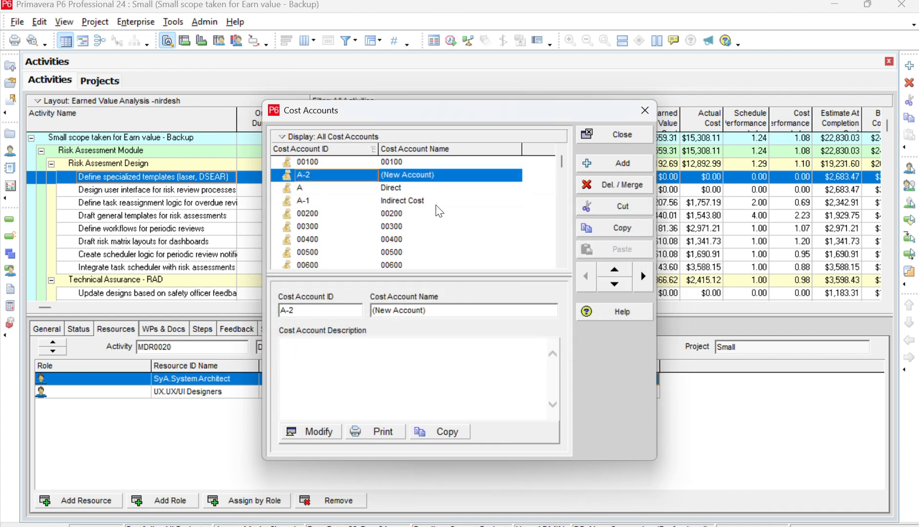
Name the new cost account "Direct cost".
{"action": "left_click", "coordinate": [371, 177]}
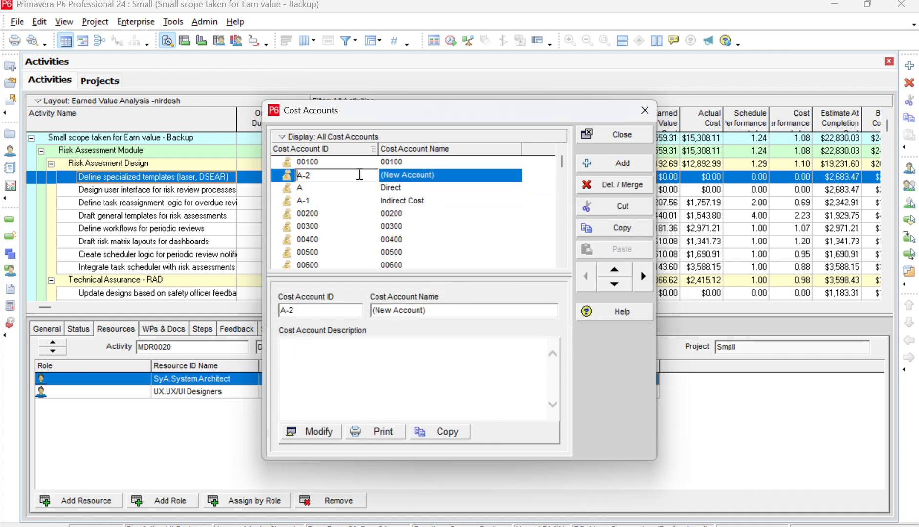
{"action": "left_click", "coordinate": [422, 172]}
{"action": "left_click", "coordinate": [446, 174]}
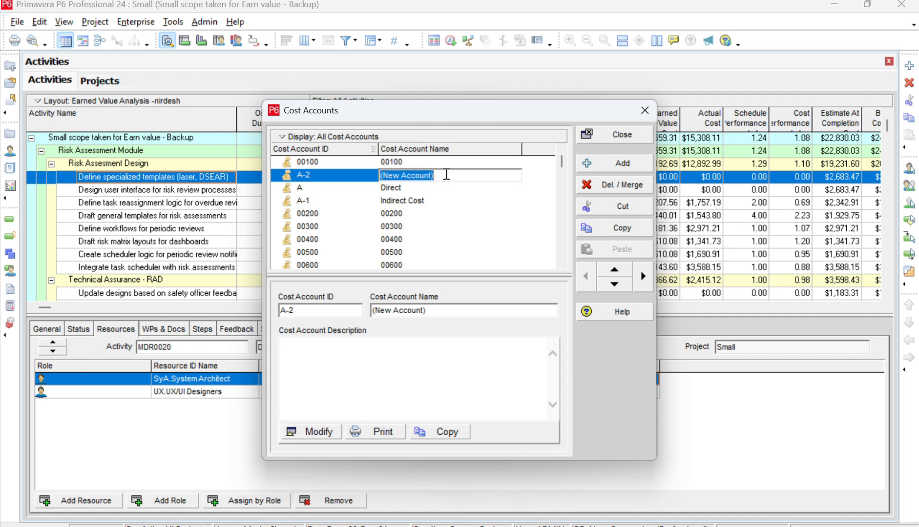
{"action": "type", "text": "Dir"}
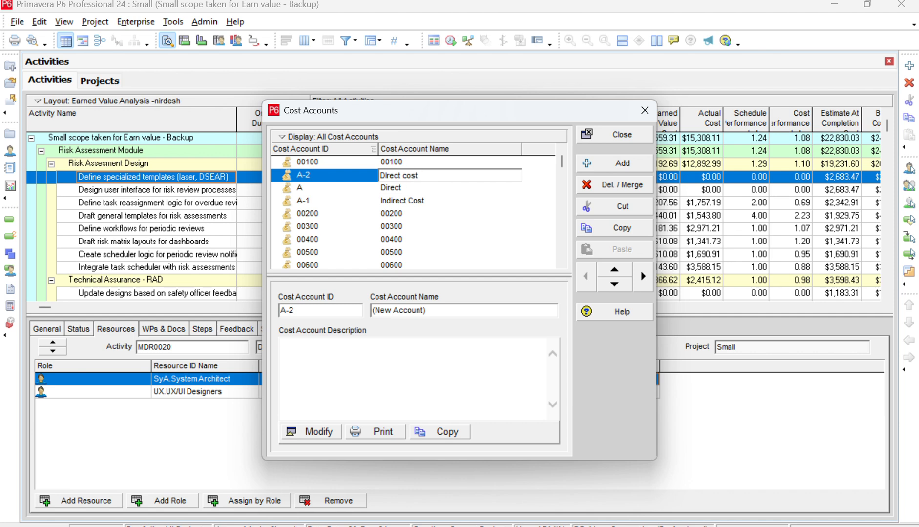
Complete the "Direct cost" account name and add another cost account named "Indirect cost-1".
{"action": "type", "text": "ect cost"}
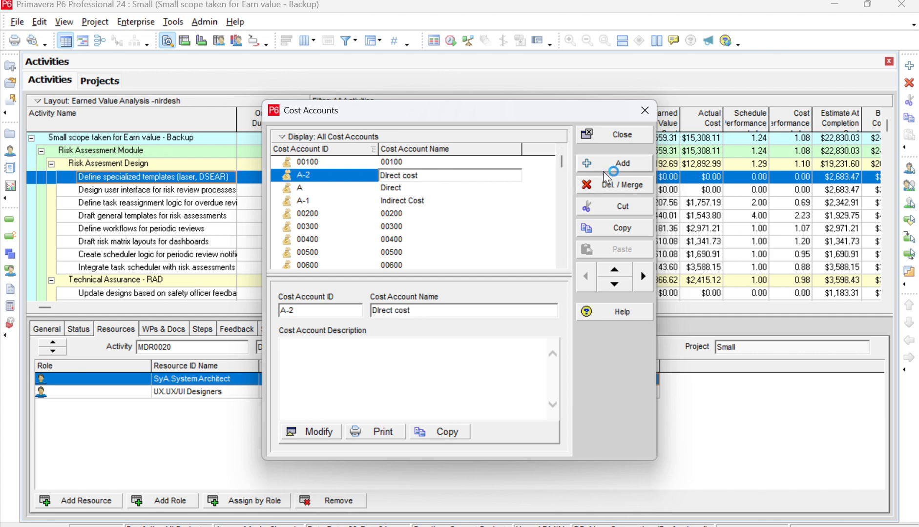
{"action": "left_click", "coordinate": [609, 169]}
{"action": "left_click", "coordinate": [454, 188]}
{"action": "left_click", "coordinate": [454, 187]}
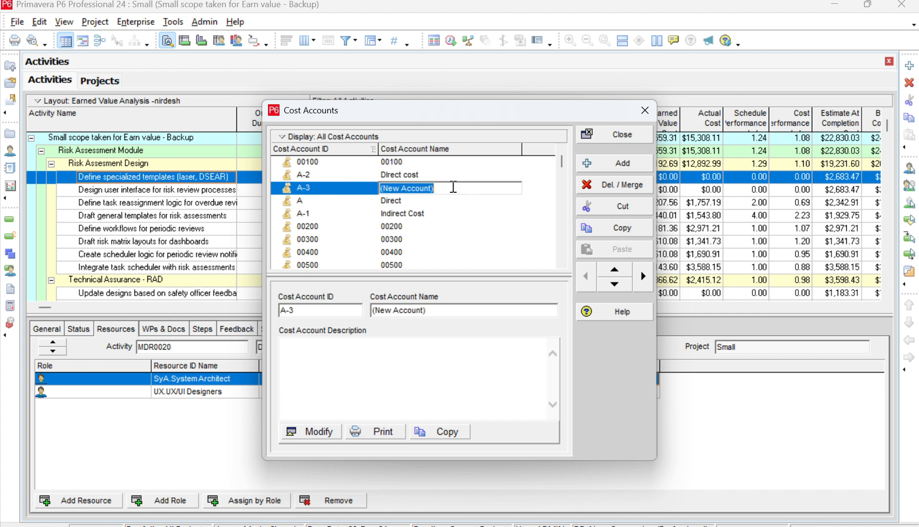
{"action": "key", "text": "BackSpace"}
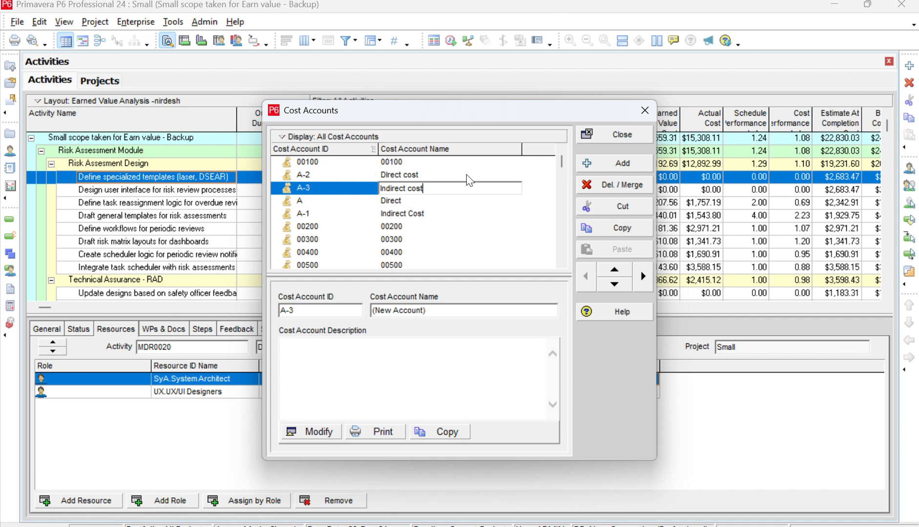
{"action": "type", "text": "Indirect cost"}
{"action": "left_click", "coordinate": [619, 157]}
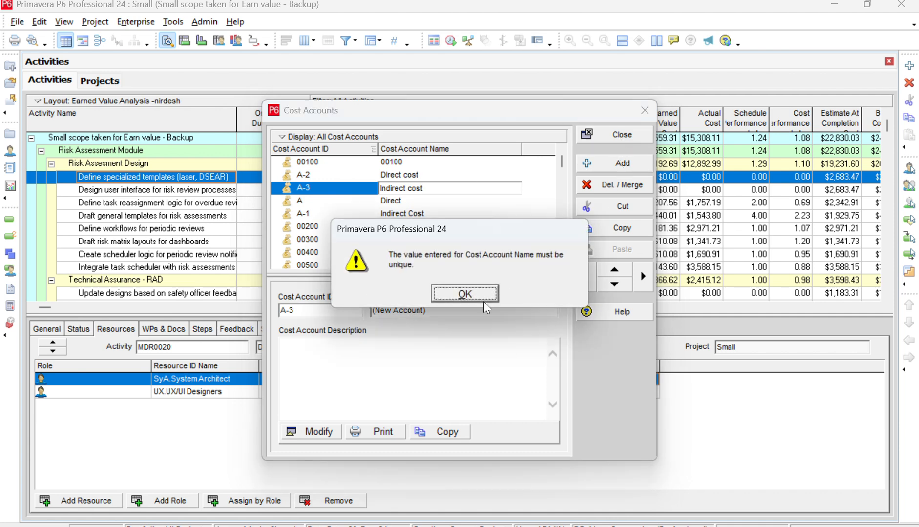
{"action": "left_click", "coordinate": [485, 300]}
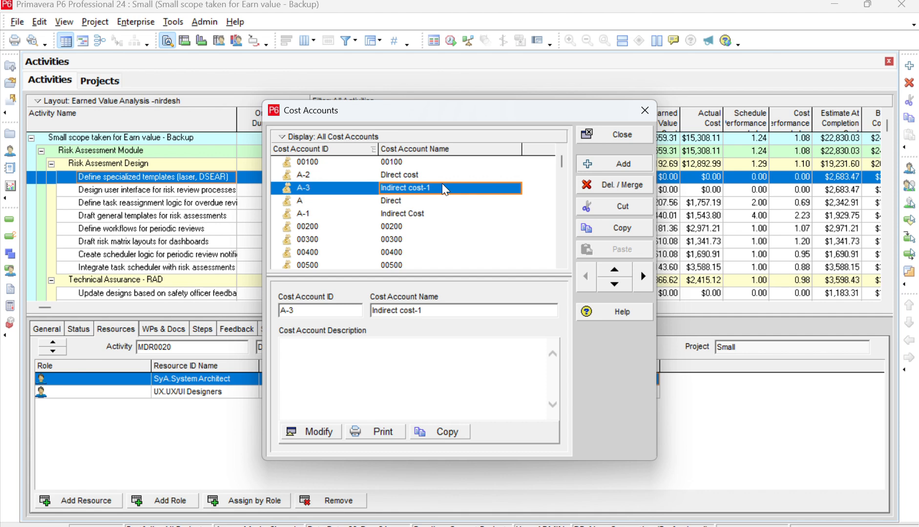
Add one more cost account with its default name and close the cost accounts.
{"action": "key", "text": "Return"}
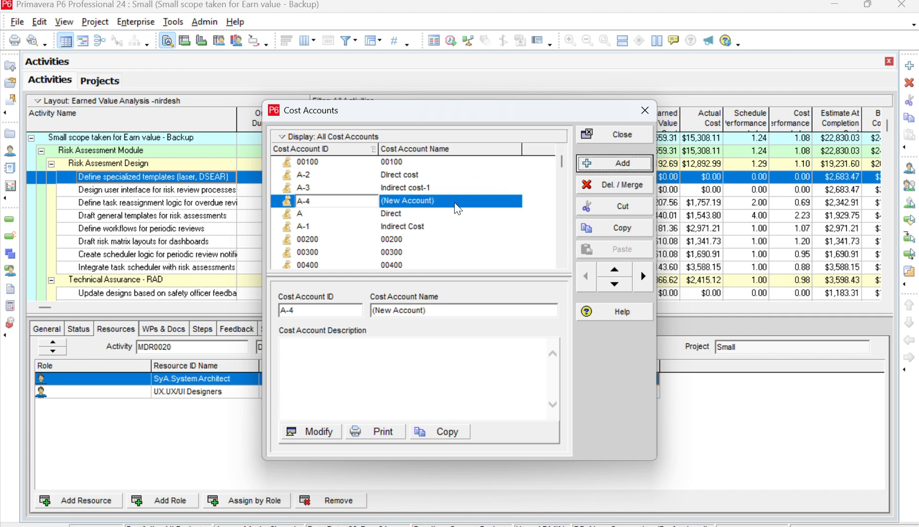
{"action": "left_click", "coordinate": [457, 208]}
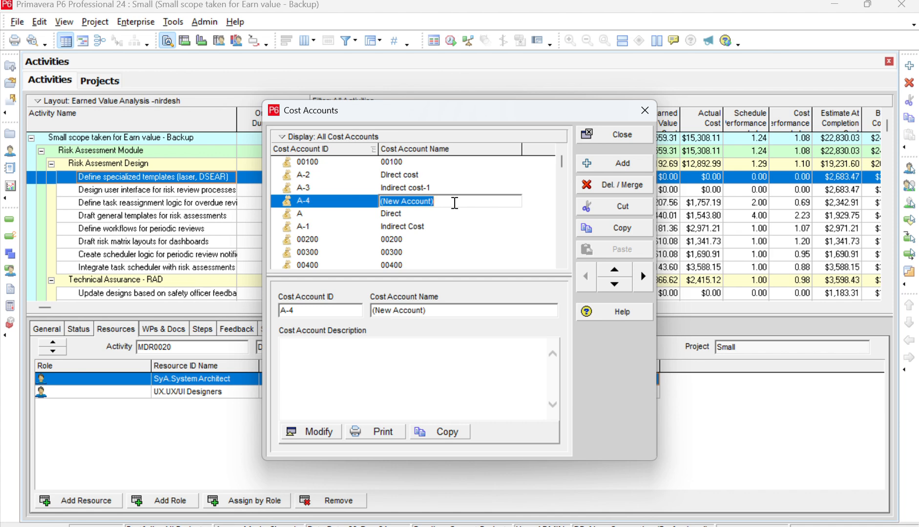
{"action": "left_click", "coordinate": [463, 226]}
{"action": "left_click", "coordinate": [431, 187]}
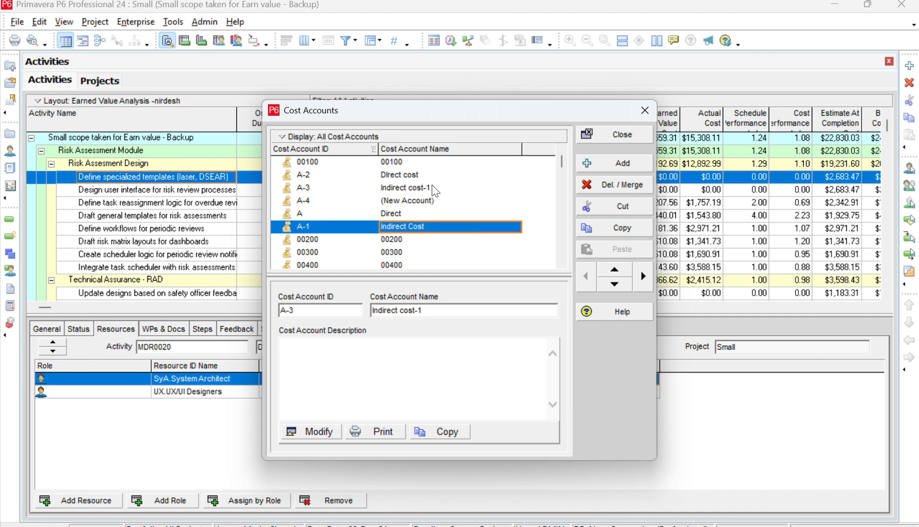
{"action": "left_click", "coordinate": [434, 175]}
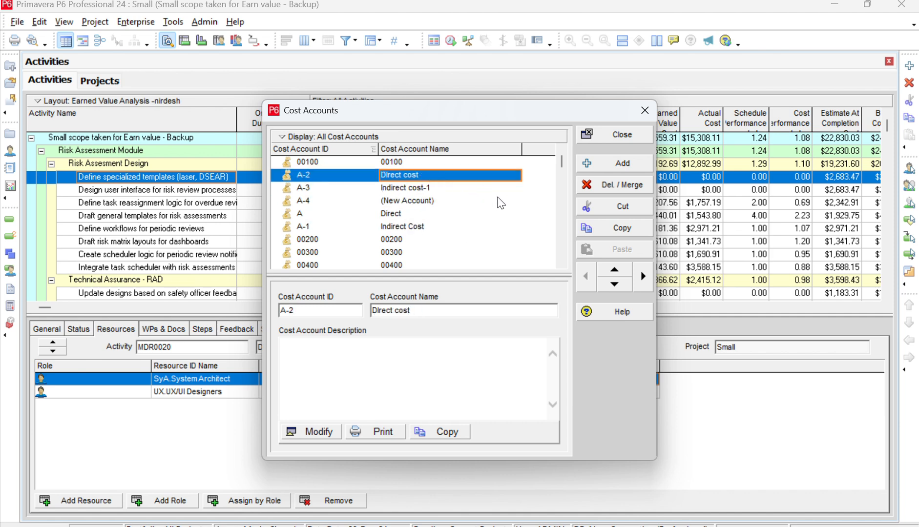
{"action": "left_click", "coordinate": [620, 138]}
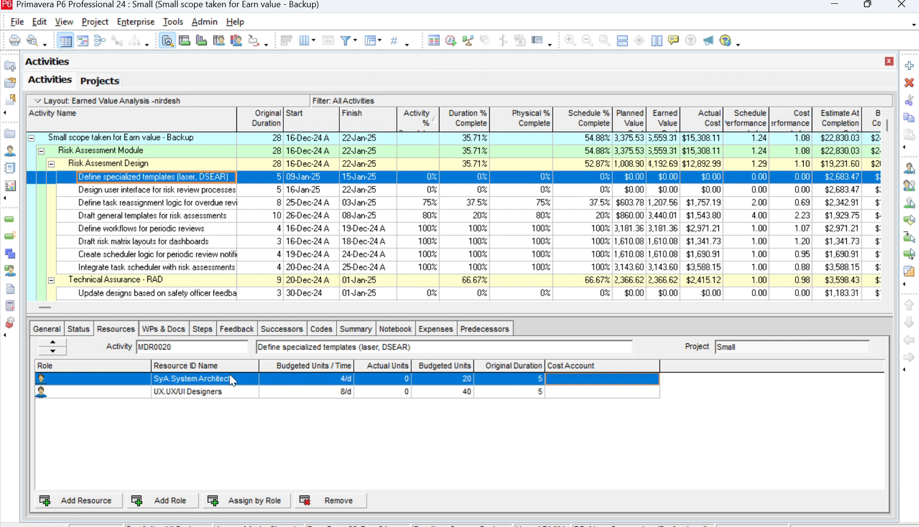
Assign cost account A-2 Direct cost to the System Architect resource of the activity "Define task reassignment logic for overdue reviews".
{"action": "left_click", "coordinate": [83, 331]}
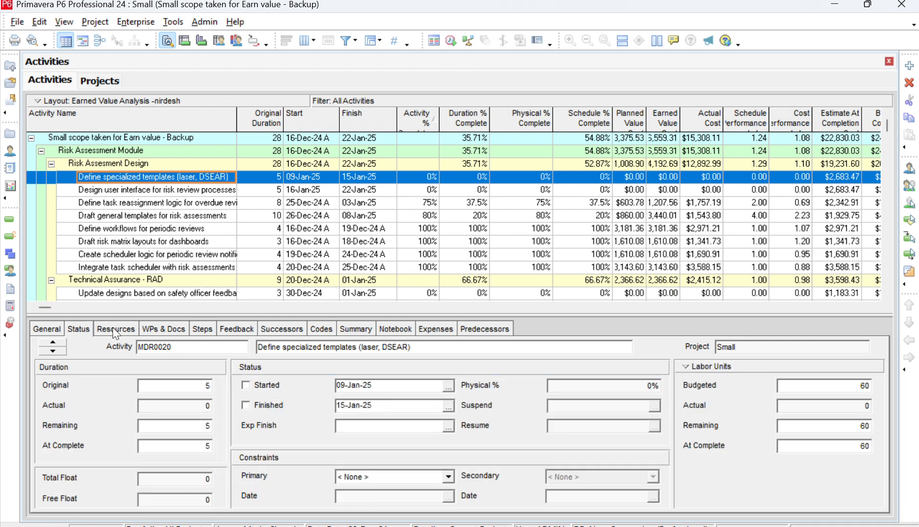
{"action": "left_click", "coordinate": [116, 330]}
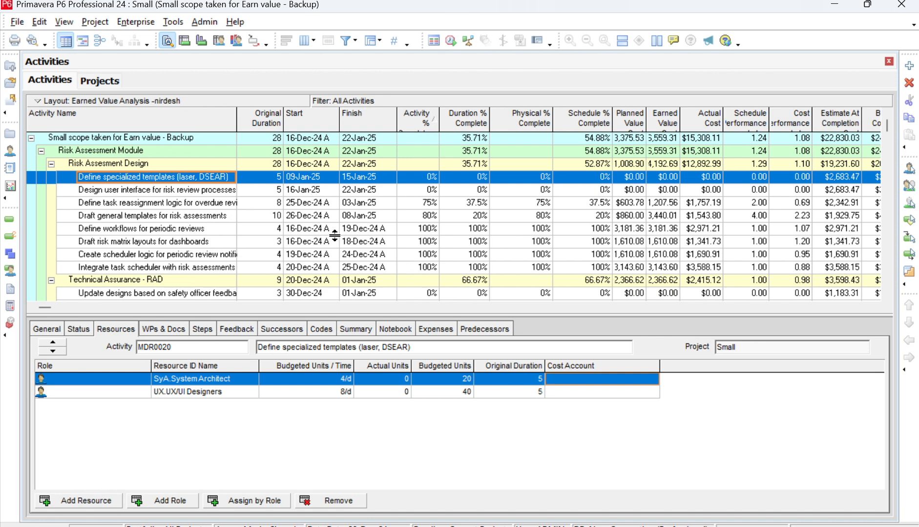
{"action": "left_click", "coordinate": [210, 192]}
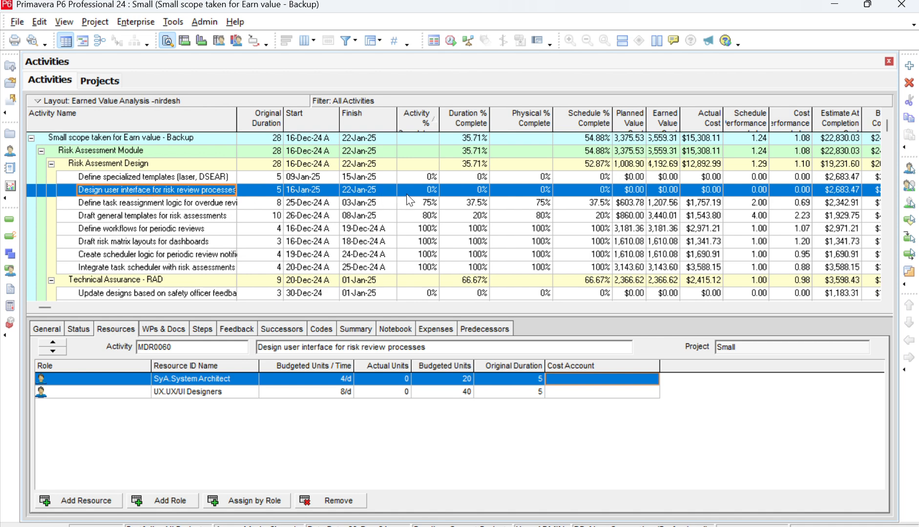
{"action": "left_click", "coordinate": [193, 205]}
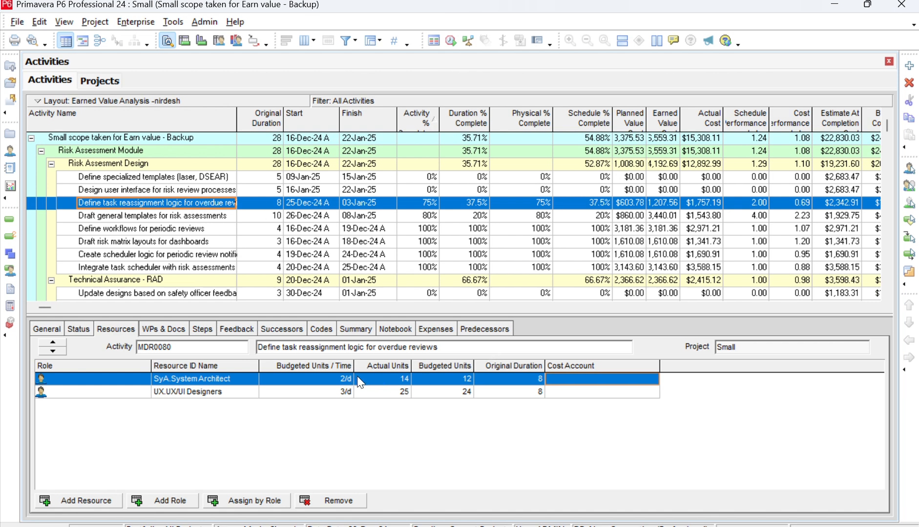
{"action": "left_click", "coordinate": [653, 379]}
{"action": "left_click", "coordinate": [654, 380]}
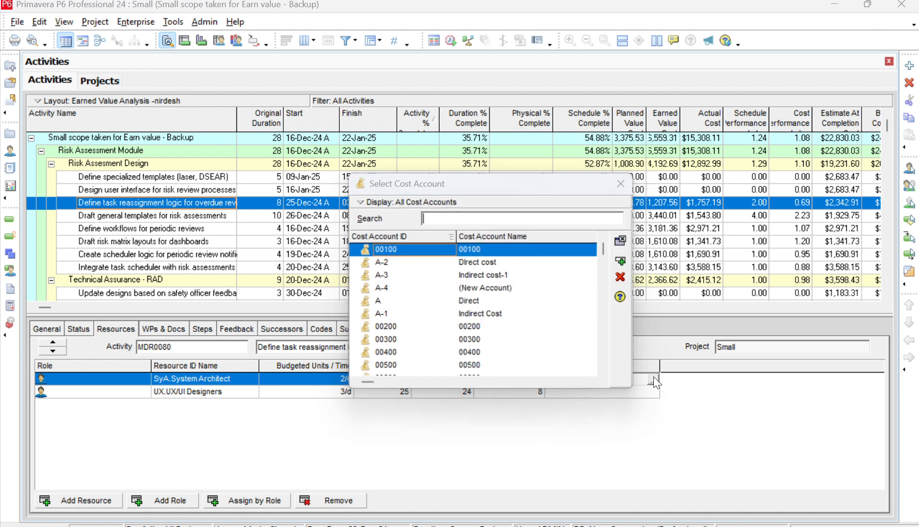
{"action": "double_click", "coordinate": [481, 263]}
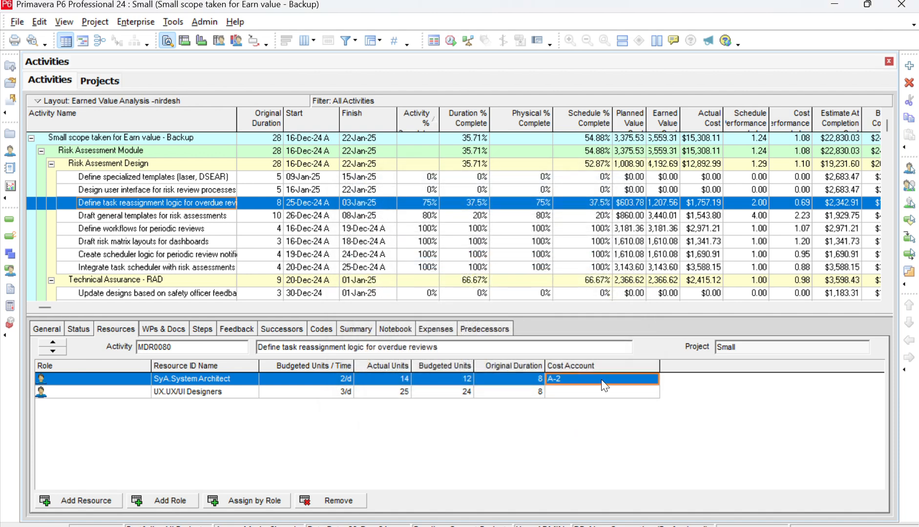
Assign cost account A-2 Direct cost to the UX/UI Designers resource of the same activity.
{"action": "left_click", "coordinate": [654, 393]}
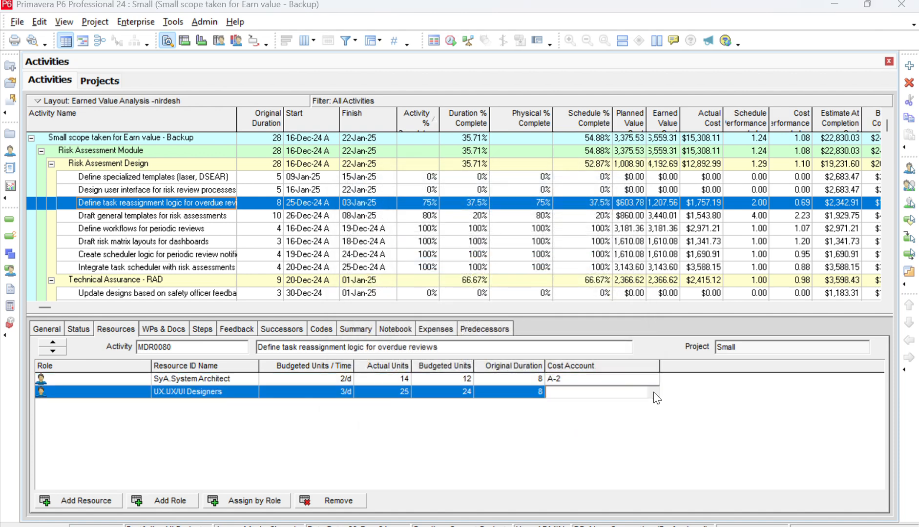
{"action": "left_click", "coordinate": [653, 393]}
{"action": "left_click", "coordinate": [497, 264]}
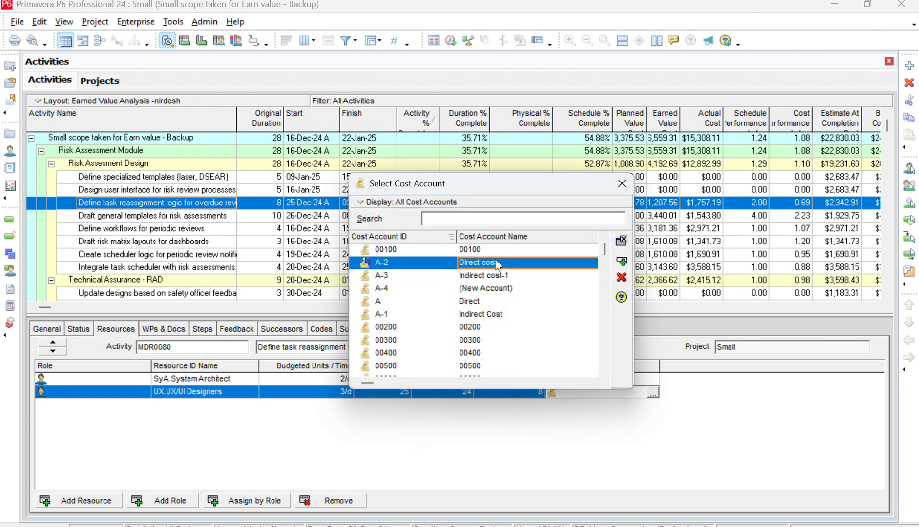
{"action": "double_click", "coordinate": [511, 264]}
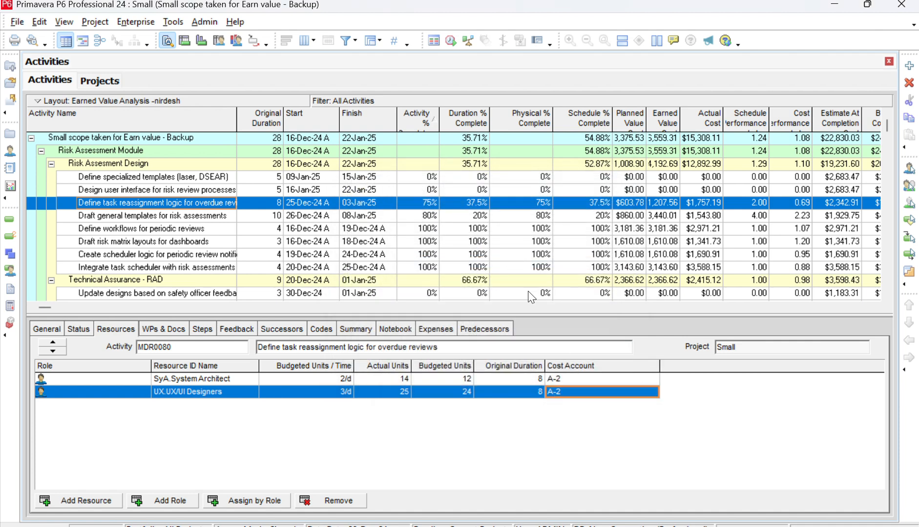
Switch the UX/UI Designers resource's cost account to A-3 Indirect cost-1 and back to A-2 Direct cost.
{"action": "left_click", "coordinate": [651, 393]}
{"action": "left_click", "coordinate": [506, 273]}
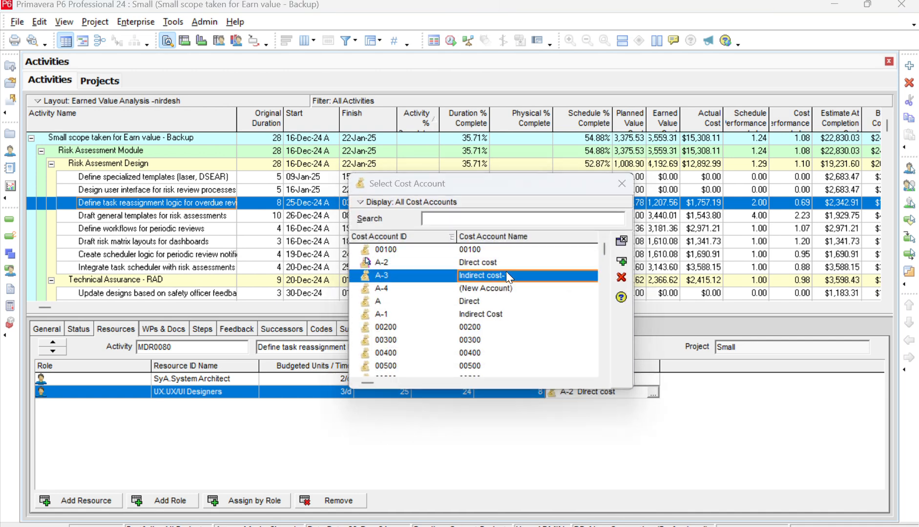
{"action": "left_click", "coordinate": [622, 263]}
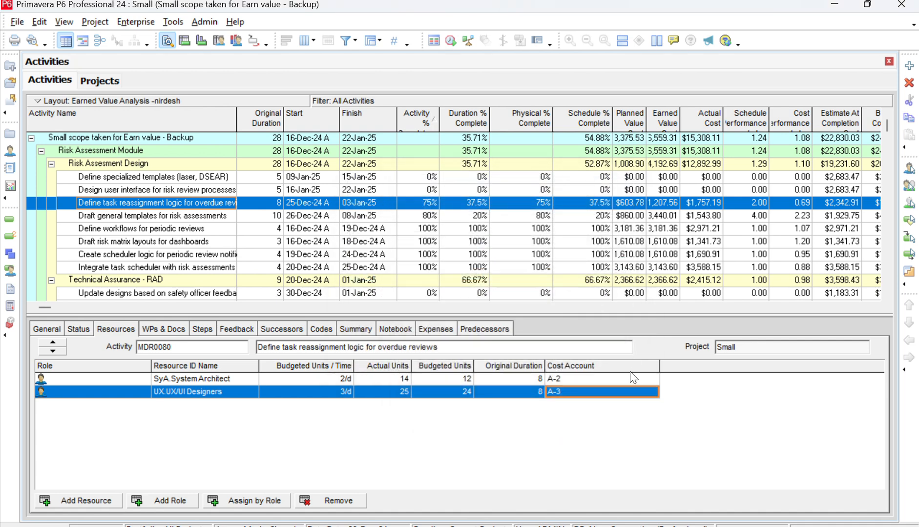
{"action": "left_click", "coordinate": [653, 394]}
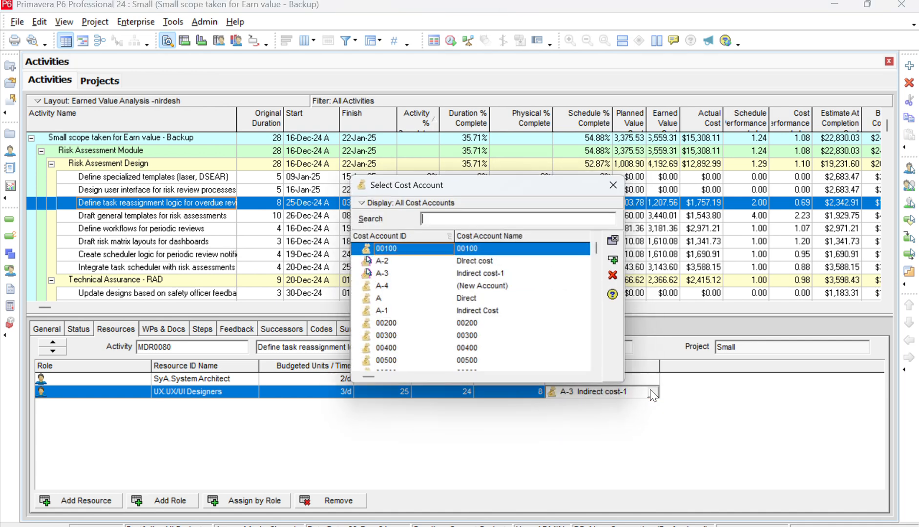
{"action": "left_click", "coordinate": [487, 263]}
{"action": "left_click", "coordinate": [627, 262]}
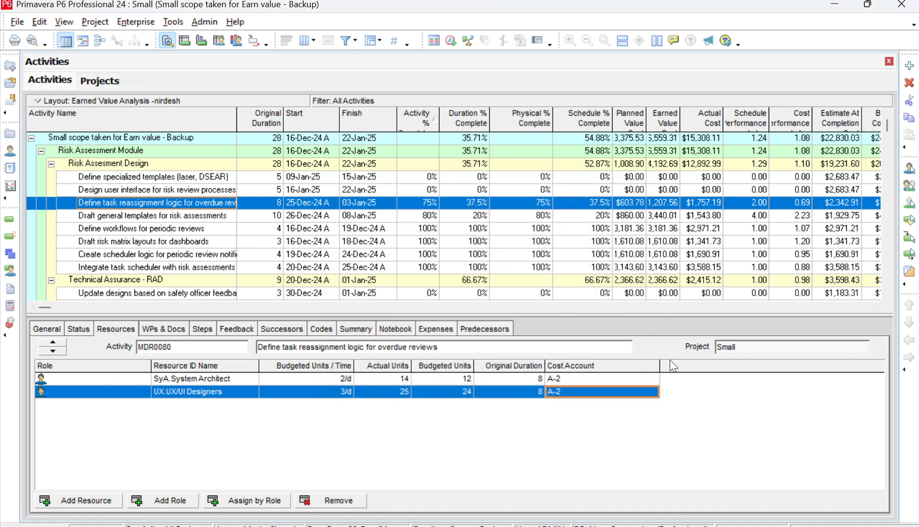
Assign cost account A-2 Direct cost to the System Architect resource of the activity "Draft general templates for risk assessments".
{"action": "left_click", "coordinate": [372, 216]}
{"action": "left_click", "coordinate": [646, 372]}
{"action": "left_click", "coordinate": [652, 379]}
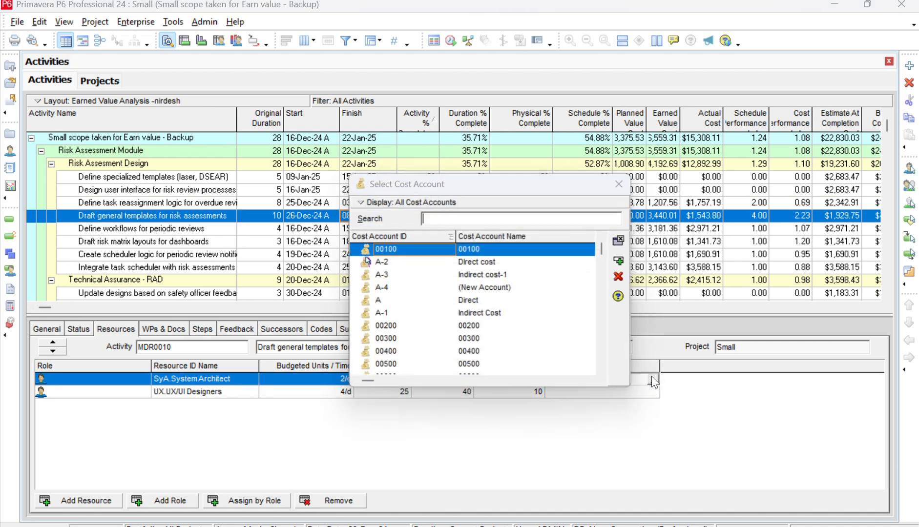
{"action": "left_click", "coordinate": [481, 262]}
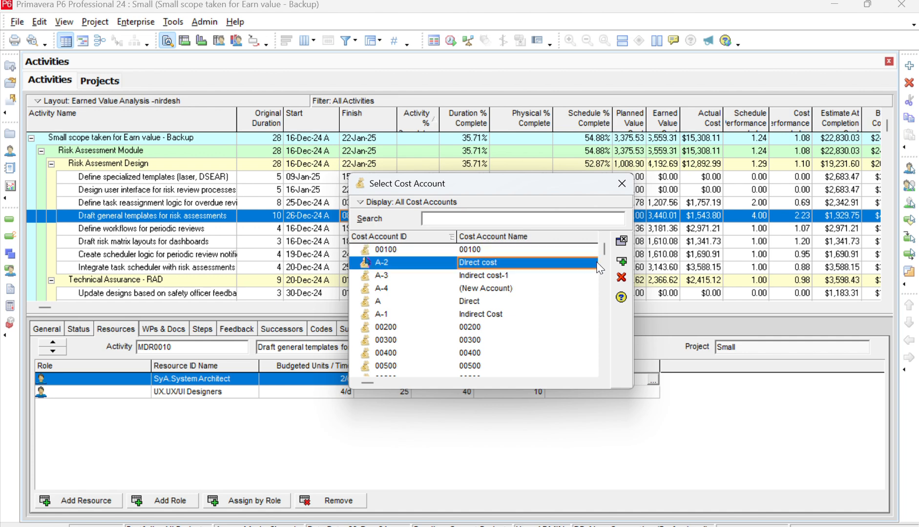
{"action": "left_click", "coordinate": [624, 262]}
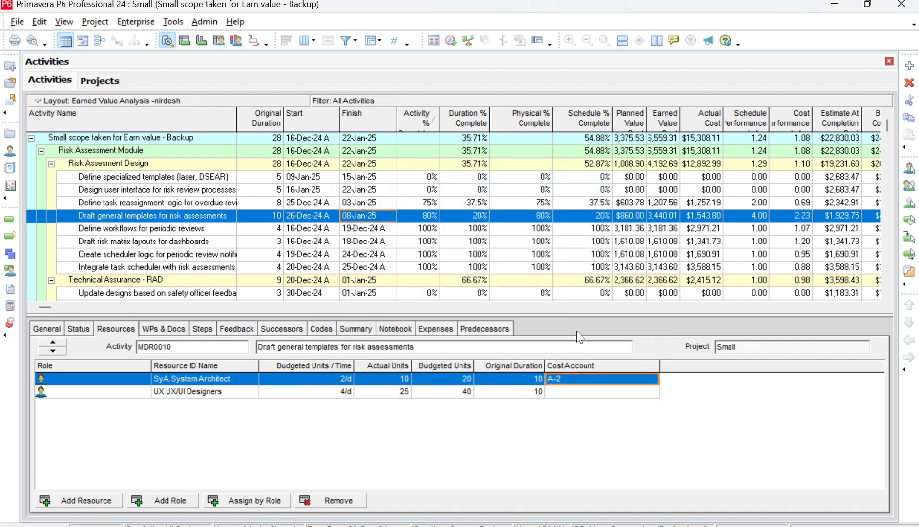
For "Define workflows for periodic reviews", assign cost account A-3 Indirect cost-1 to the System Architect and A-2 Direct cost to the UX/UI Designers.
{"action": "left_click", "coordinate": [405, 228]}
{"action": "left_click", "coordinate": [648, 379]}
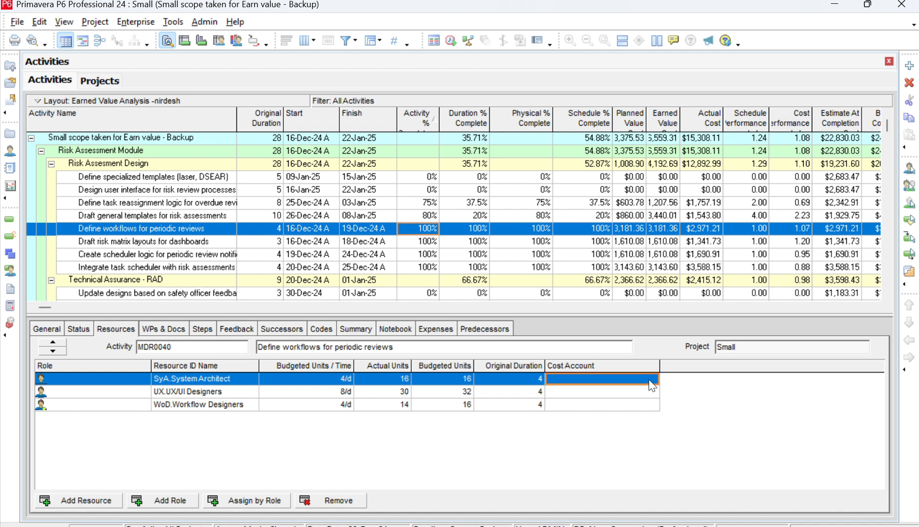
{"action": "left_click", "coordinate": [653, 380]}
{"action": "double_click", "coordinate": [473, 275]}
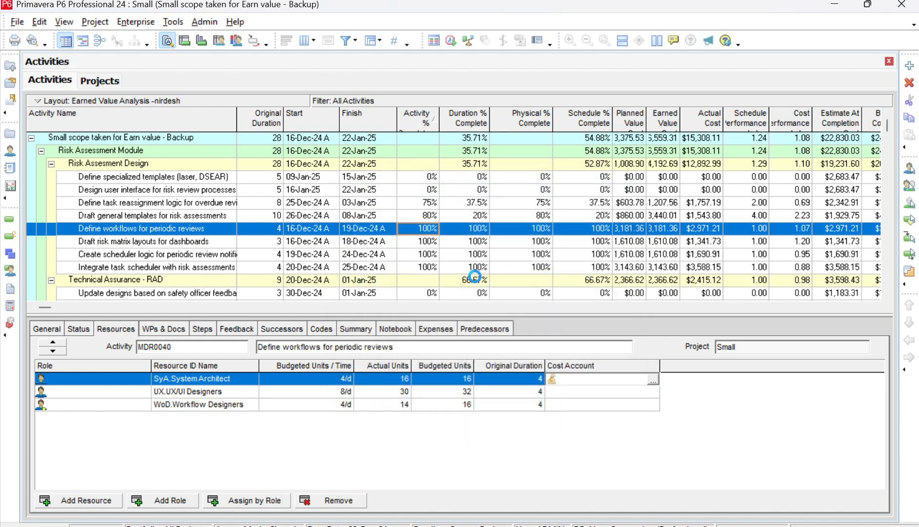
{"action": "left_click", "coordinate": [627, 392]}
{"action": "left_click", "coordinate": [653, 392]}
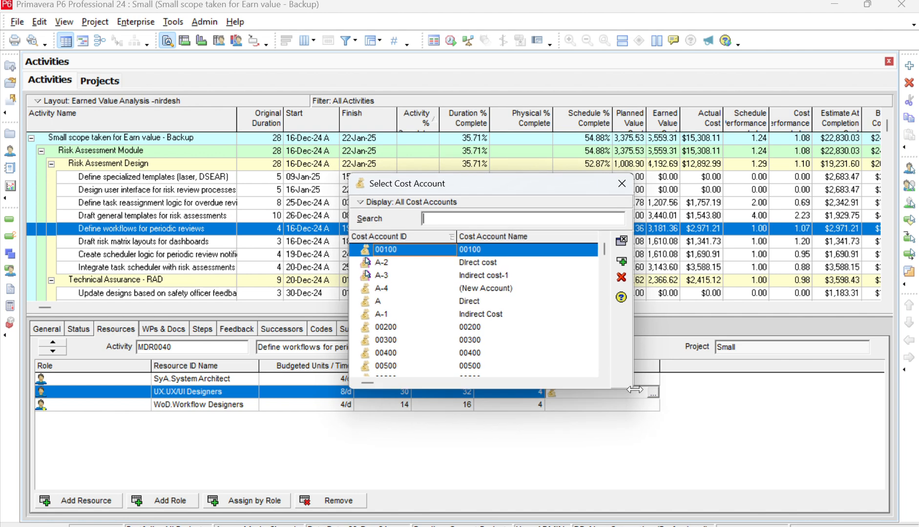
{"action": "double_click", "coordinate": [488, 262]}
Assign cost account A-1 Indirect Cost to the Workflow Designers resource of "Define workflows for periodic reviews".
{"action": "left_click", "coordinate": [630, 407]}
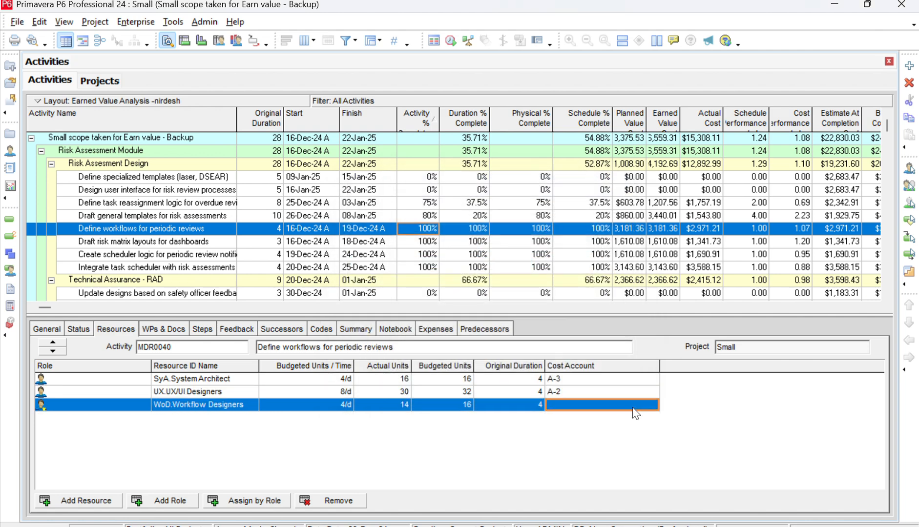
{"action": "left_click", "coordinate": [633, 407]}
{"action": "left_click", "coordinate": [652, 405]}
{"action": "left_click", "coordinate": [488, 314]}
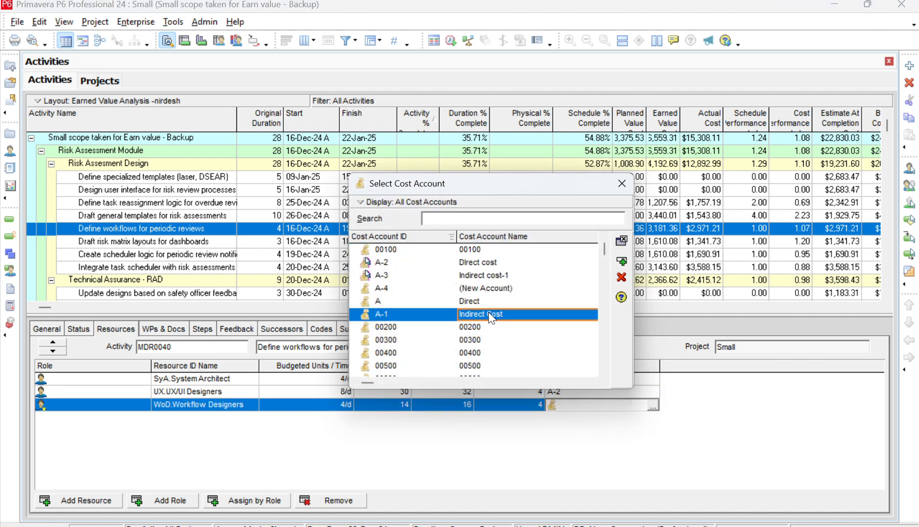
{"action": "left_click", "coordinate": [621, 261]}
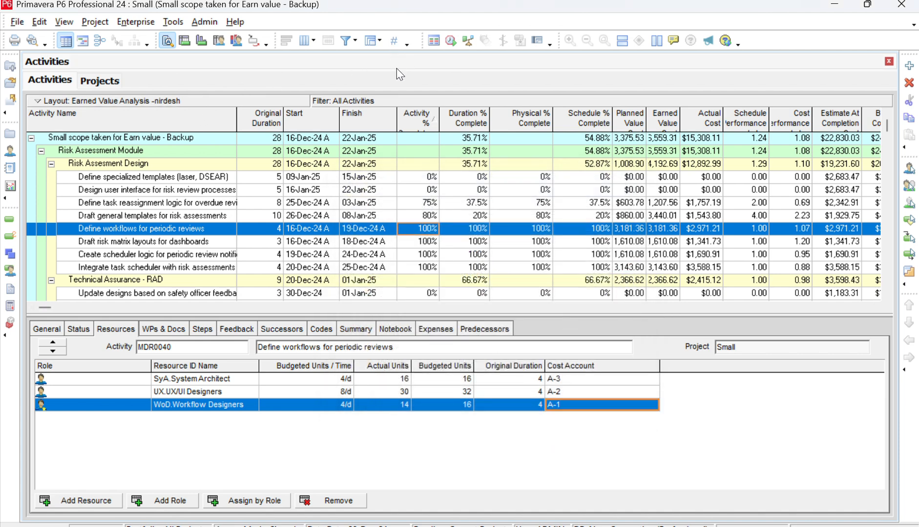
Open the activity table's column settings and search the available fields for "cost account" to locate Cost Accounts.
{"action": "right_click", "coordinate": [508, 138]}
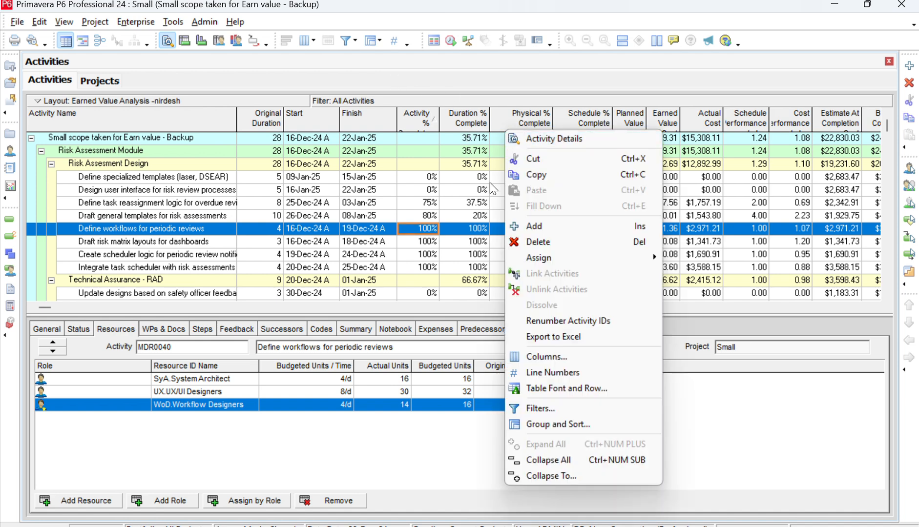
{"action": "left_click", "coordinate": [544, 359]}
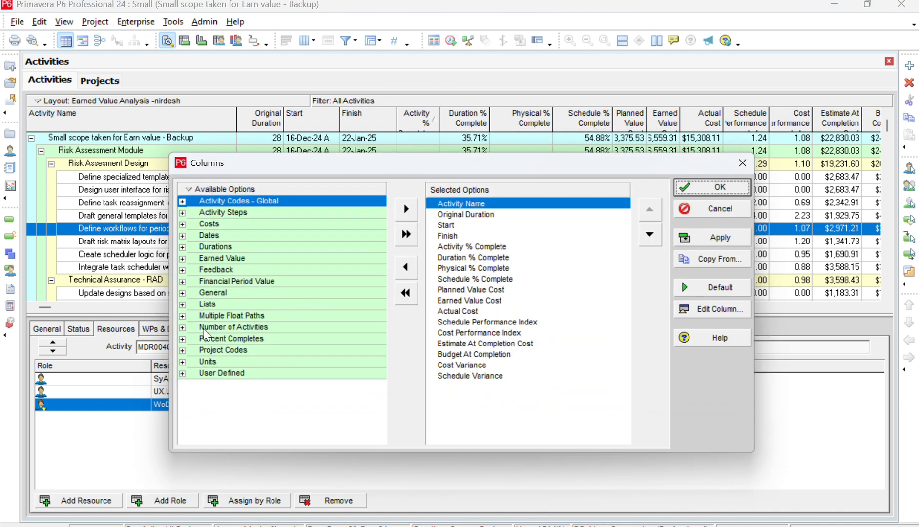
{"action": "right_click", "coordinate": [287, 187]}
{"action": "left_click", "coordinate": [311, 205]}
{"action": "type", "text": "cost"}
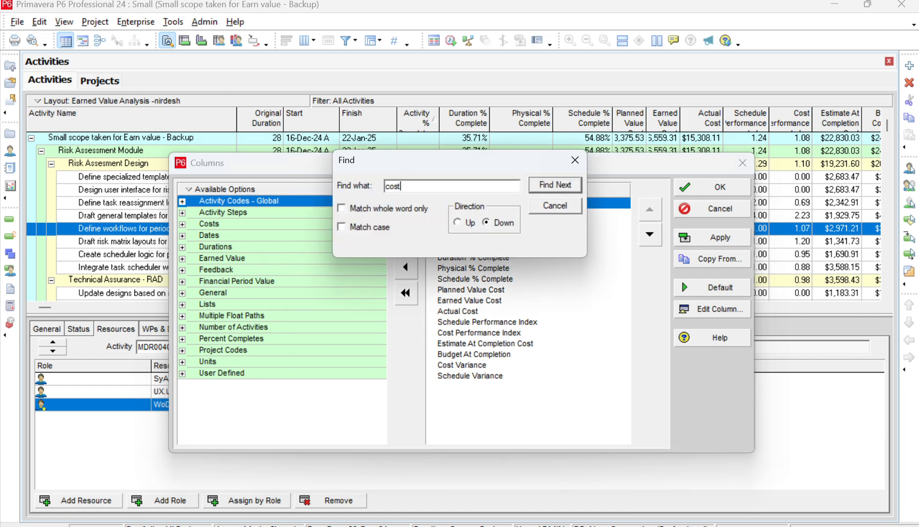
{"action": "type", "text": " account"}
{"action": "key", "text": "Return"}
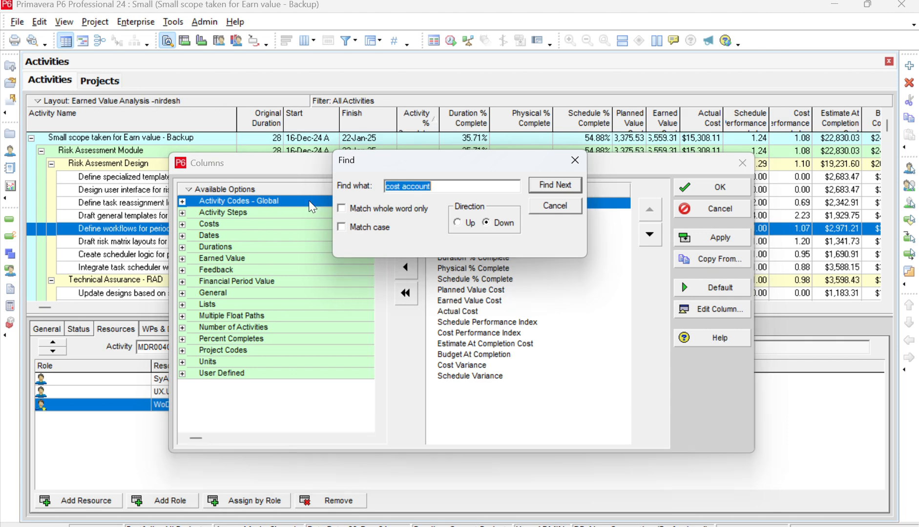
{"action": "key", "text": "Return"}
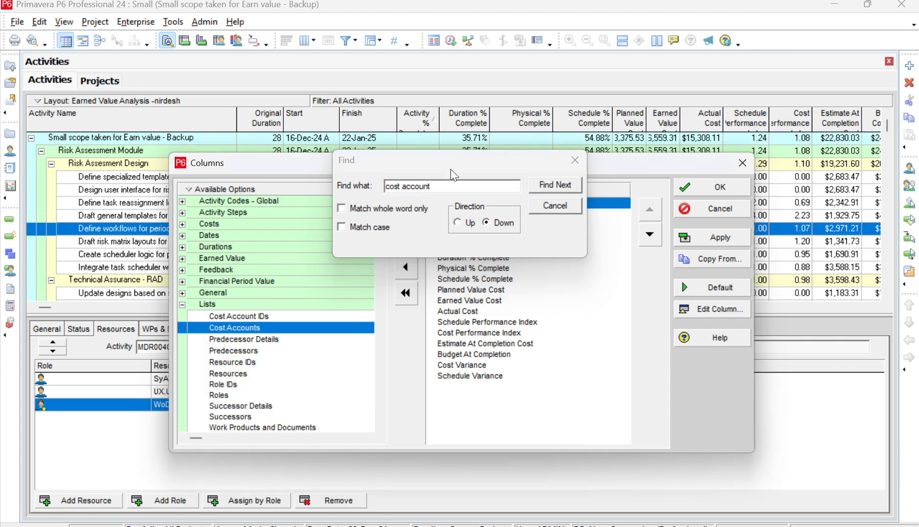
Add the Cost Accounts column directly after Finish in the activity table and widen it.
{"action": "left_click_drag", "start_coordinate": [449, 158], "coordinate": [427, 7]}
{"action": "left_click", "coordinate": [405, 209]}
{"action": "left_click_drag", "start_coordinate": [463, 214], "coordinate": [487, 266]}
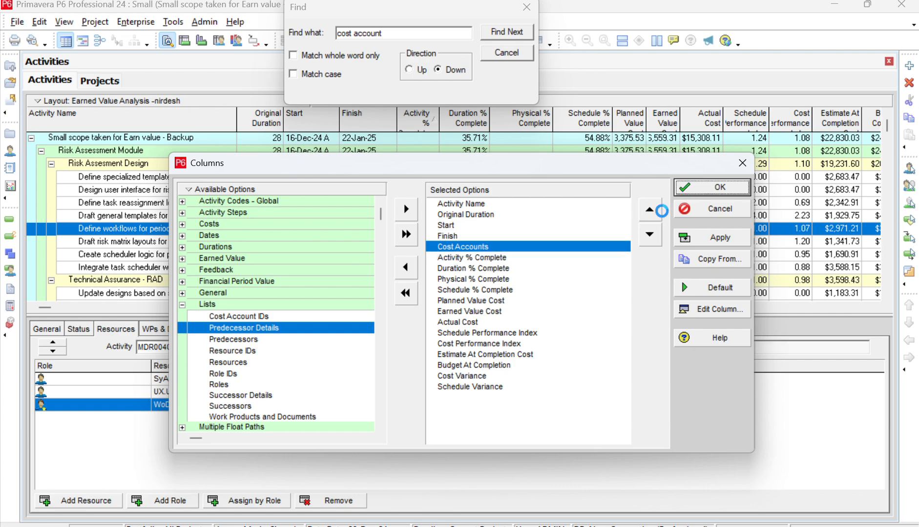
{"action": "left_click", "coordinate": [713, 187]}
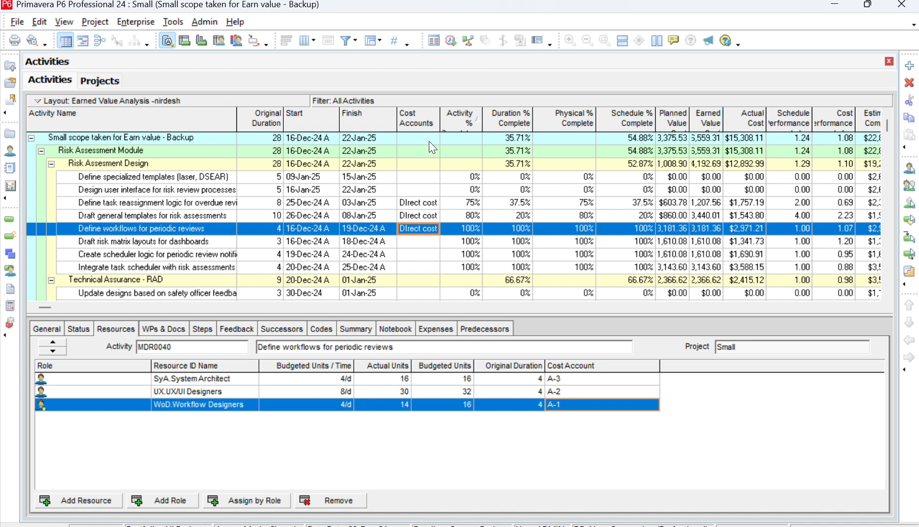
{"action": "left_click_drag", "start_coordinate": [478, 120], "coordinate": [513, 121]}
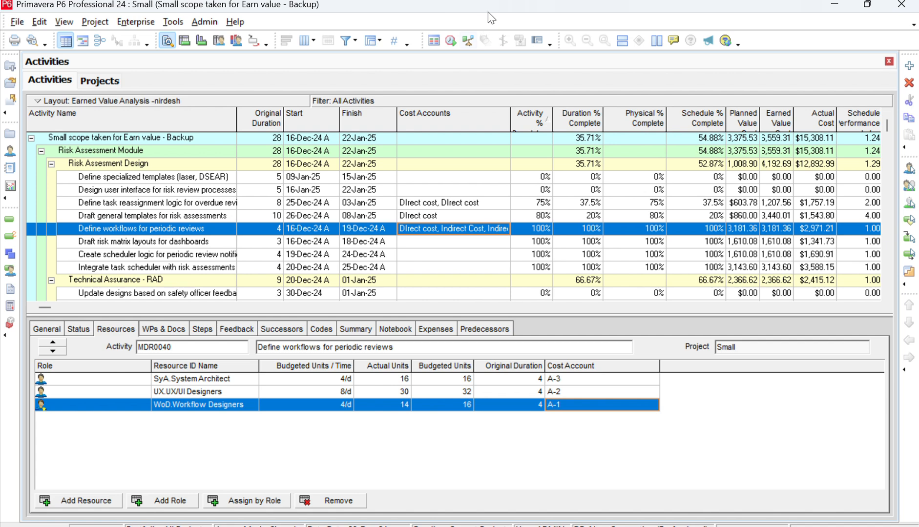
Create a new activity filter with Cost Accounts as the parameter and contains as the condition.
{"action": "left_click", "coordinate": [348, 42]}
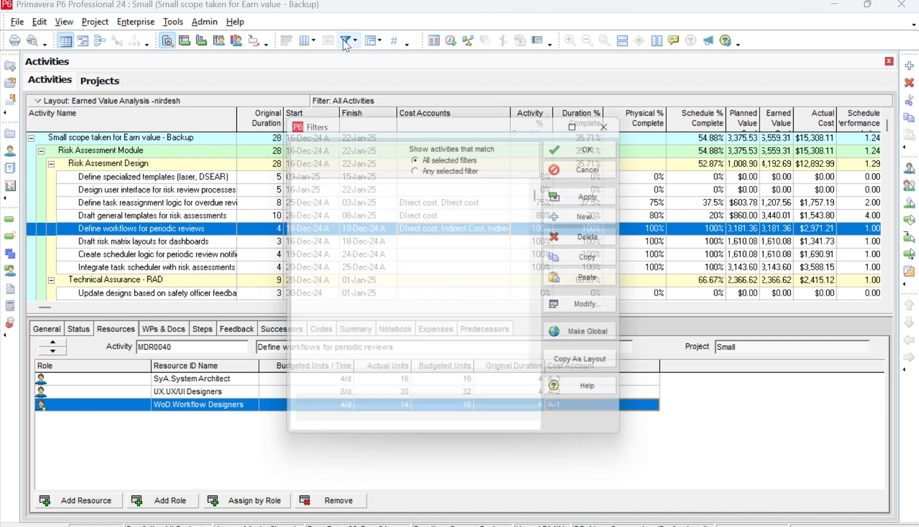
{"action": "scroll", "coordinate": [456, 308], "scroll_direction": "down", "scroll_amount": 3}
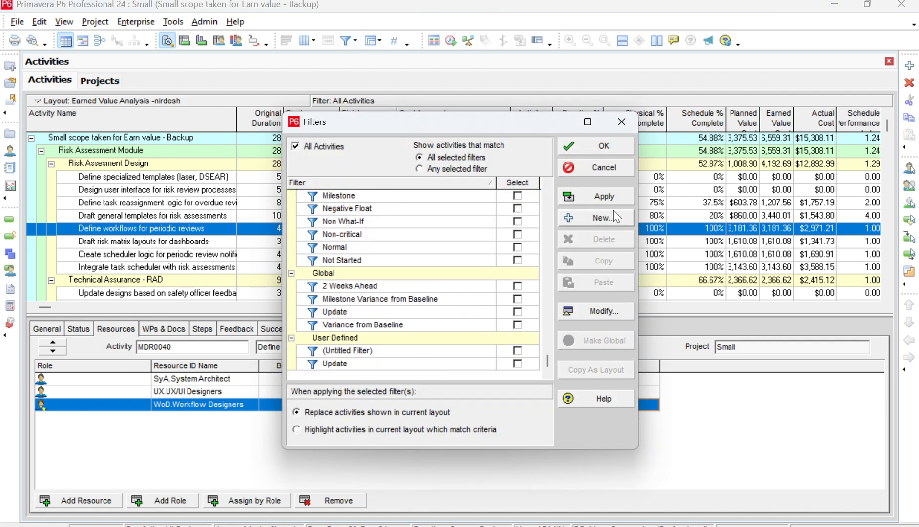
{"action": "left_click", "coordinate": [598, 226]}
{"action": "left_click", "coordinate": [361, 244]}
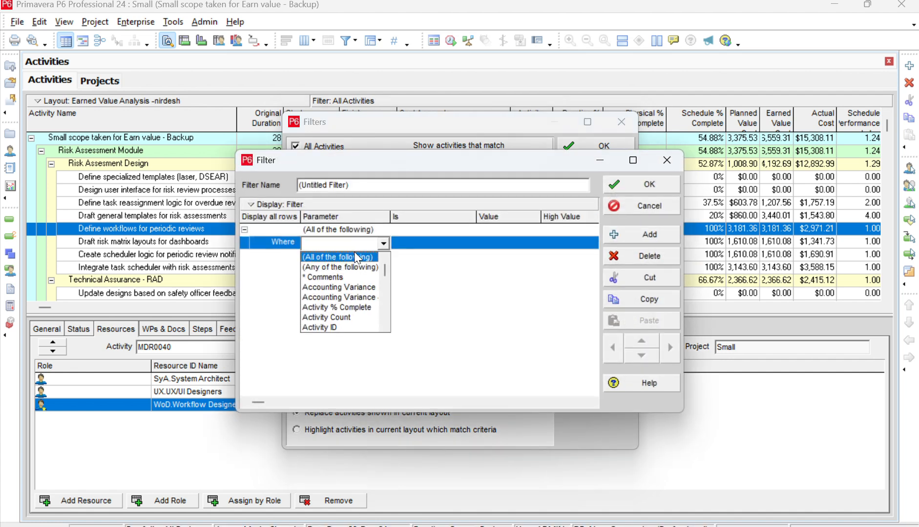
{"action": "key", "text": "c"}
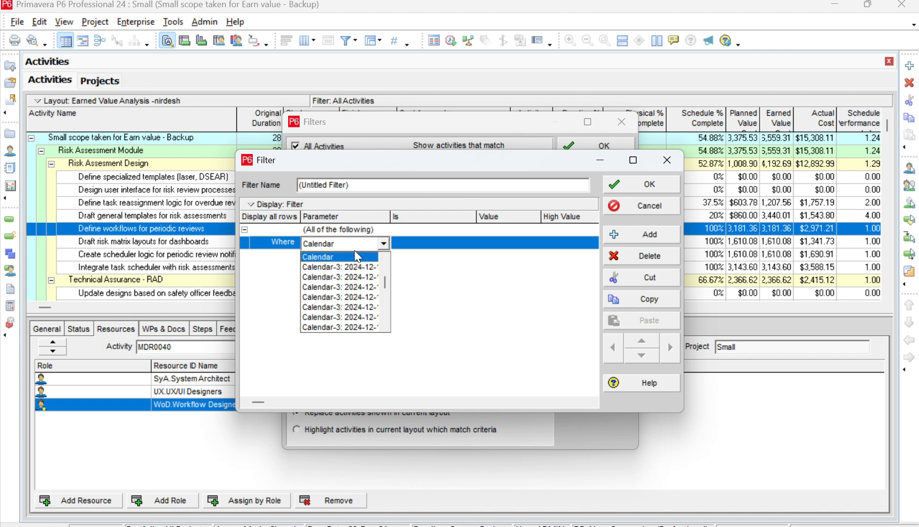
{"action": "scroll", "coordinate": [353, 293], "scroll_direction": "down", "scroll_amount": 5}
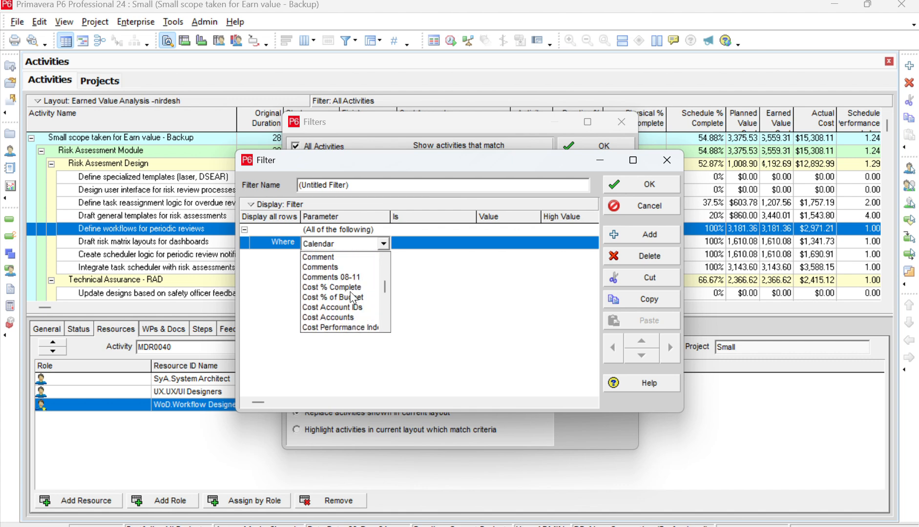
{"action": "left_click", "coordinate": [347, 318]}
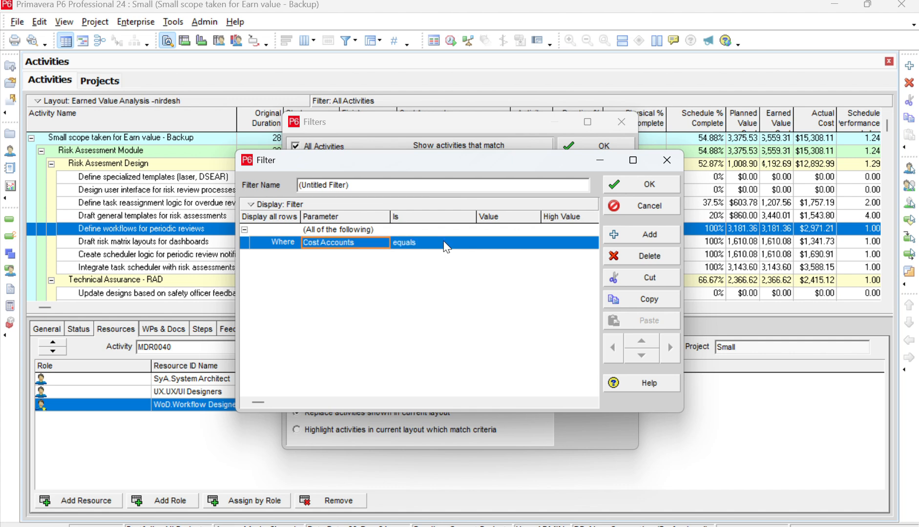
{"action": "left_click", "coordinate": [432, 245]}
{"action": "left_click", "coordinate": [444, 256]}
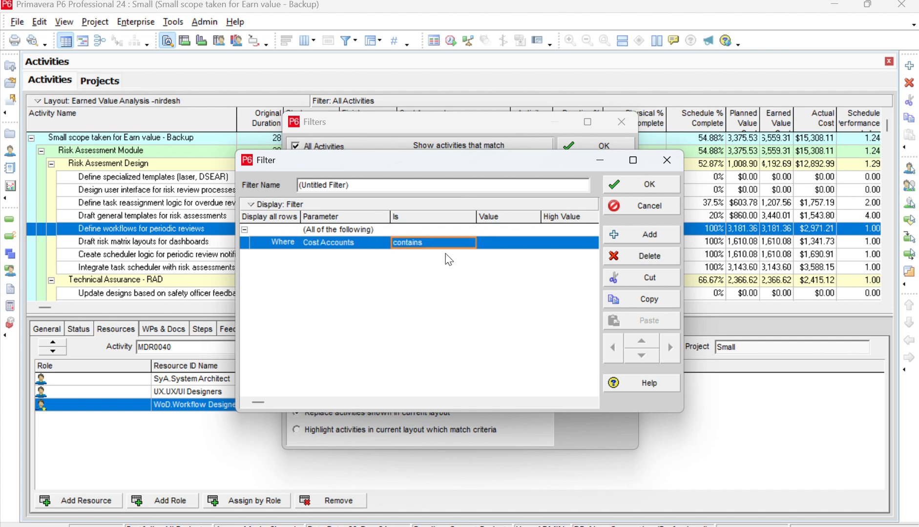
Set the filter value to Direct, apply the filter to the activity table, and widen the Cost Accounts column to fit its full text.
{"action": "left_click", "coordinate": [506, 246]}
{"action": "left_click", "coordinate": [506, 246]}
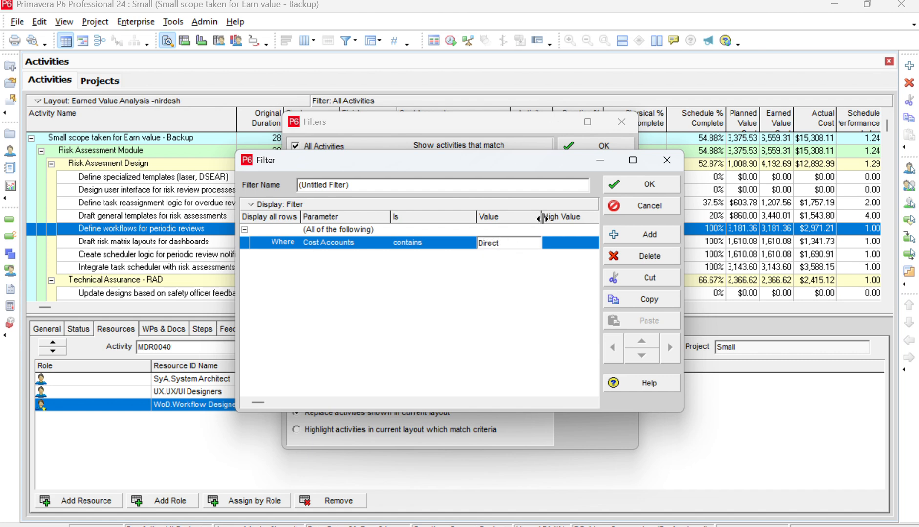
{"action": "left_click", "coordinate": [631, 184]}
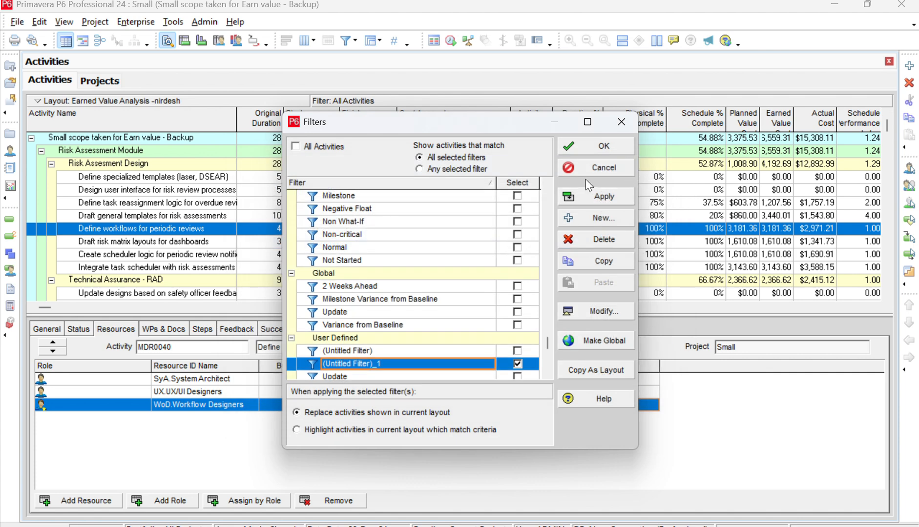
{"action": "left_click", "coordinate": [603, 195]}
{"action": "left_click", "coordinate": [606, 146]}
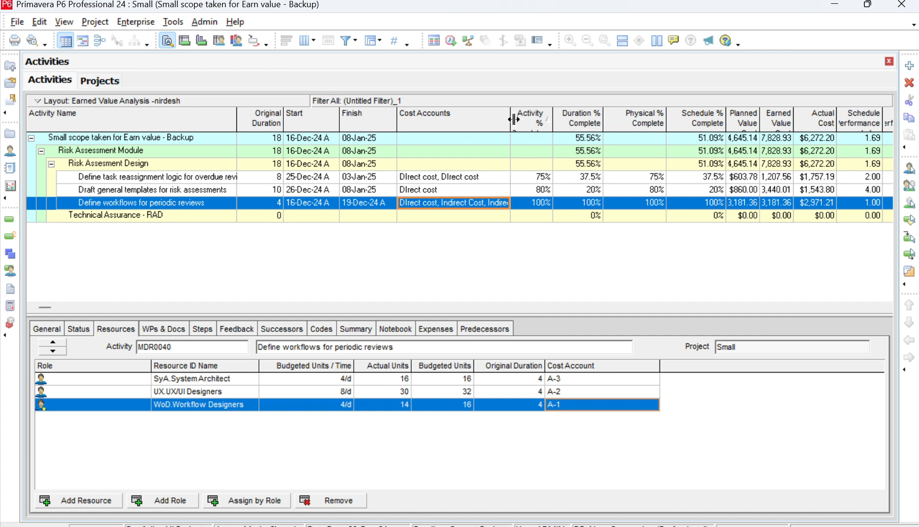
{"action": "left_click_drag", "start_coordinate": [513, 119], "coordinate": [545, 121]}
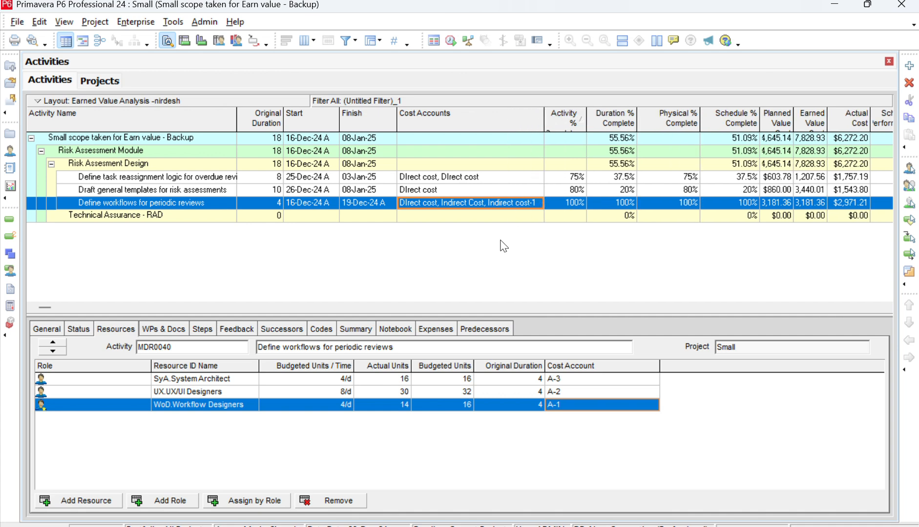
{"action": "left_click_drag", "start_coordinate": [441, 222], "coordinate": [443, 226]}
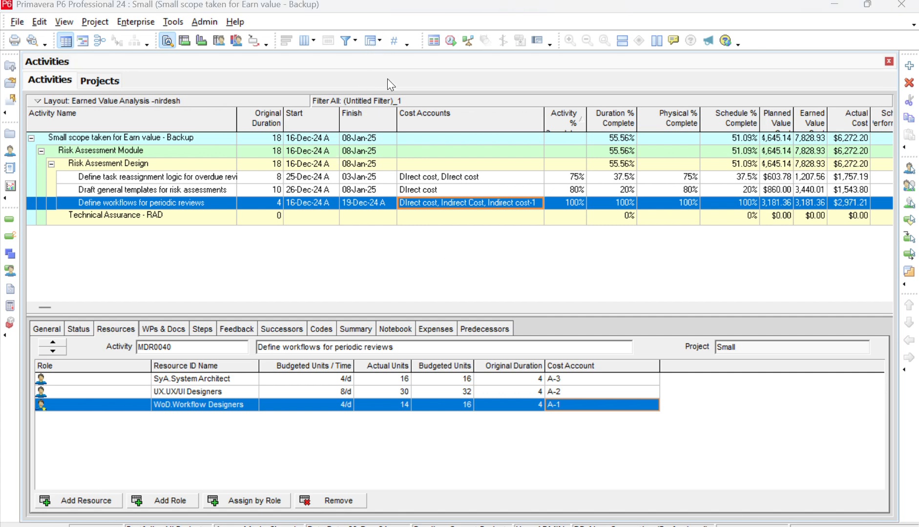
Group the filtered activities by Cost Accounts instead of by WBS.
{"action": "double_click", "coordinate": [593, 11]}
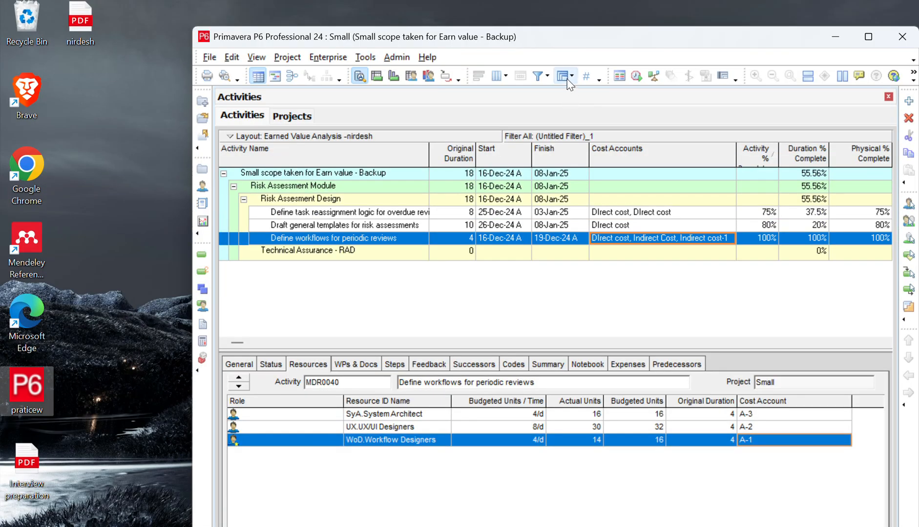
{"action": "left_click", "coordinate": [566, 78]}
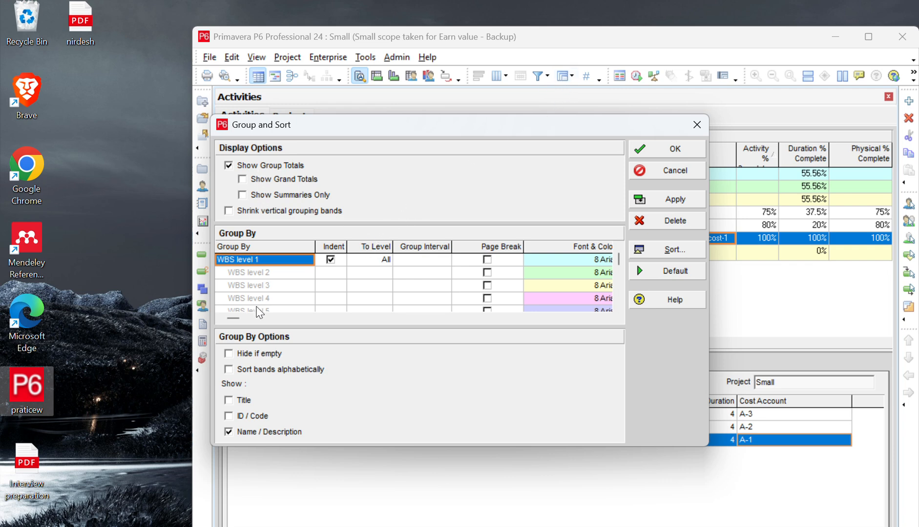
{"action": "left_click", "coordinate": [291, 259]}
{"action": "key", "text": "c"}
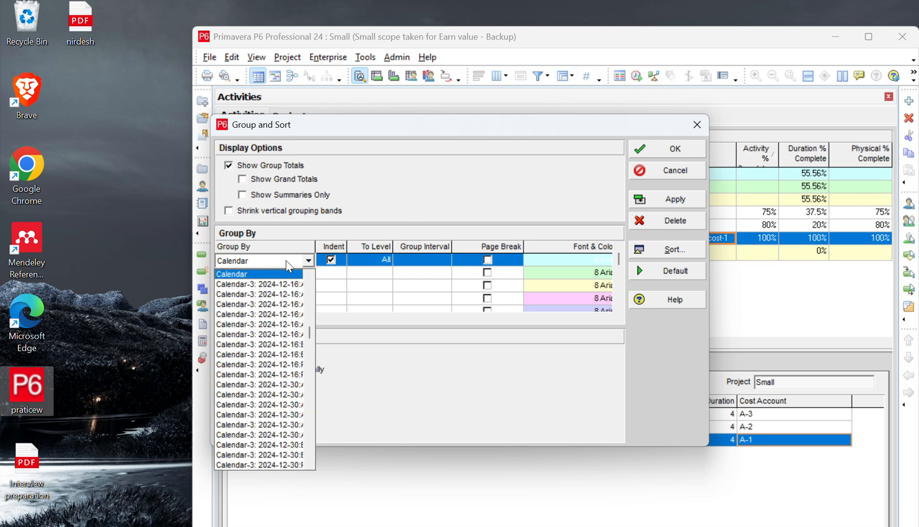
{"action": "scroll", "coordinate": [259, 371], "scroll_direction": "down", "scroll_amount": 5}
{"action": "scroll", "coordinate": [259, 380], "scroll_direction": "down", "scroll_amount": 4}
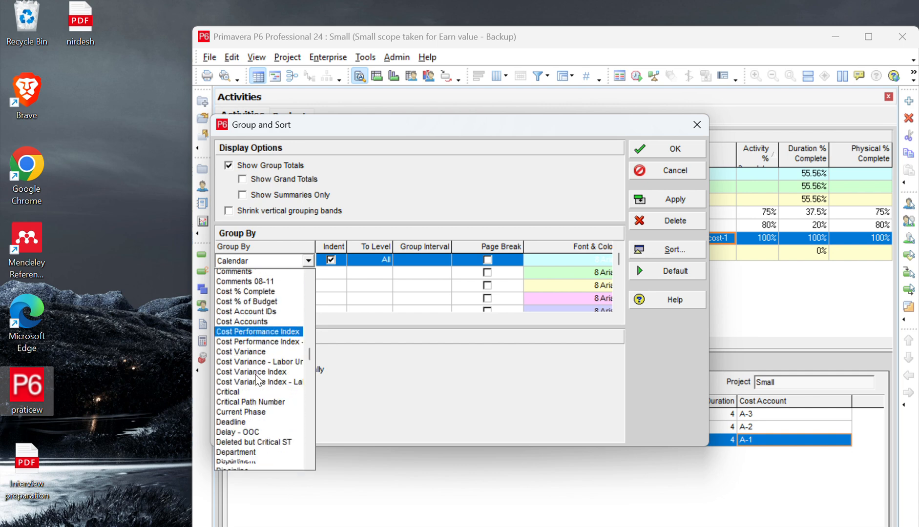
{"action": "left_click", "coordinate": [259, 304]}
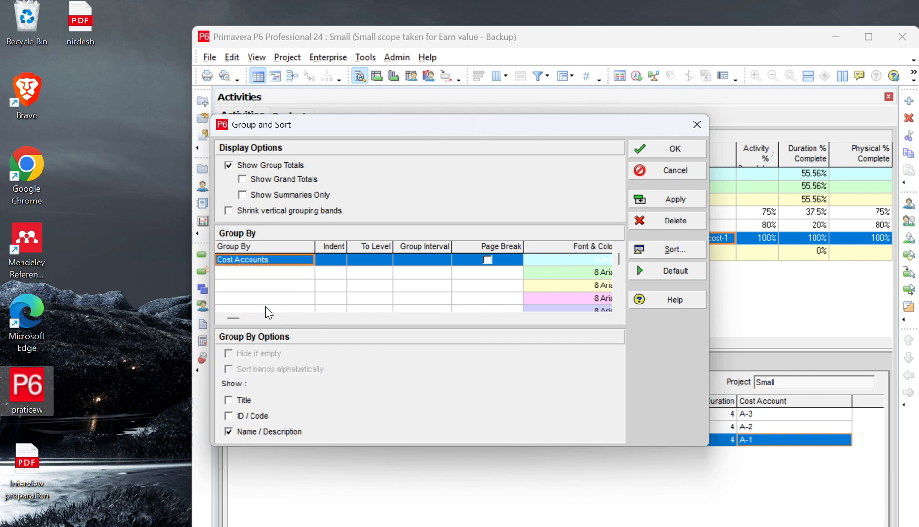
{"action": "left_click", "coordinate": [681, 150]}
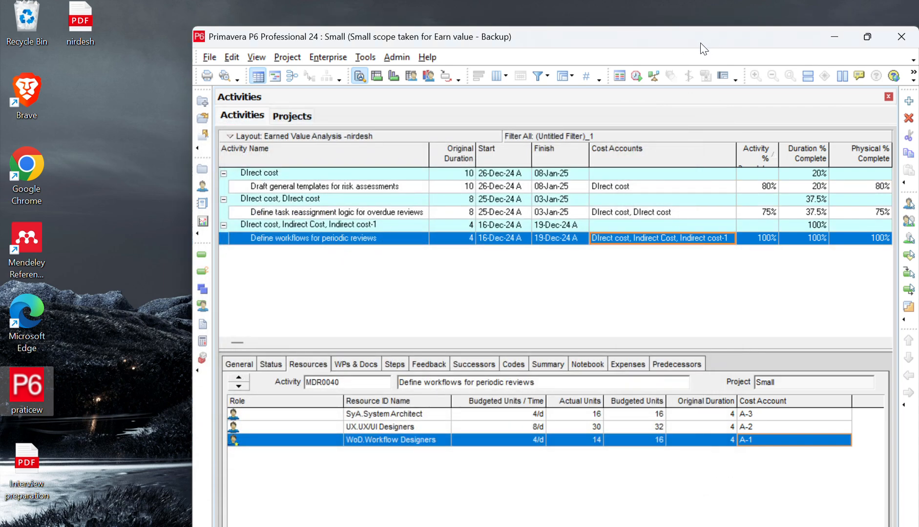
{"action": "double_click", "coordinate": [718, 39]}
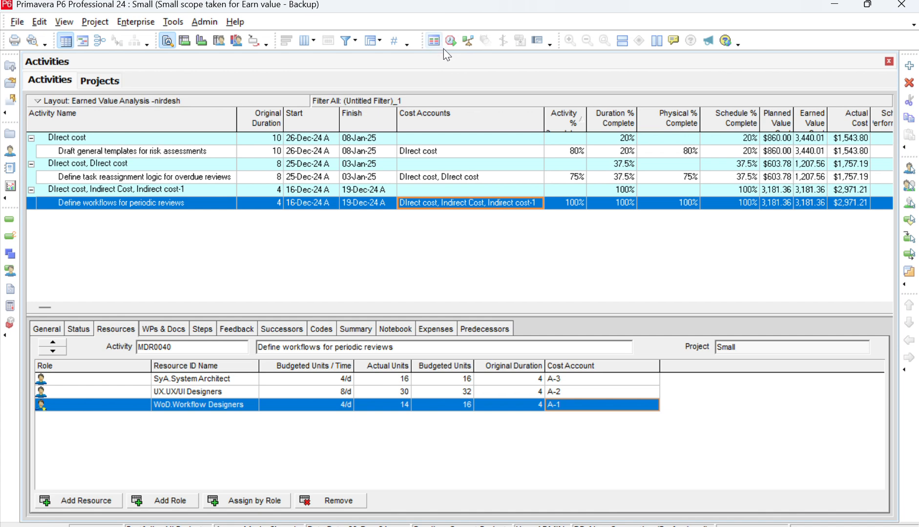
Turn on grand totals in the Group and Sort settings while keeping group totals shown.
{"action": "double_click", "coordinate": [768, 3]}
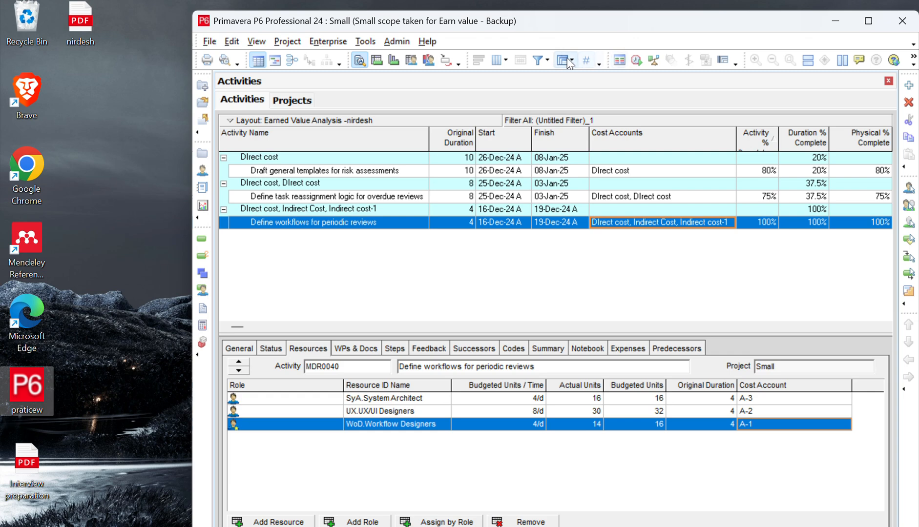
{"action": "left_click", "coordinate": [568, 62]}
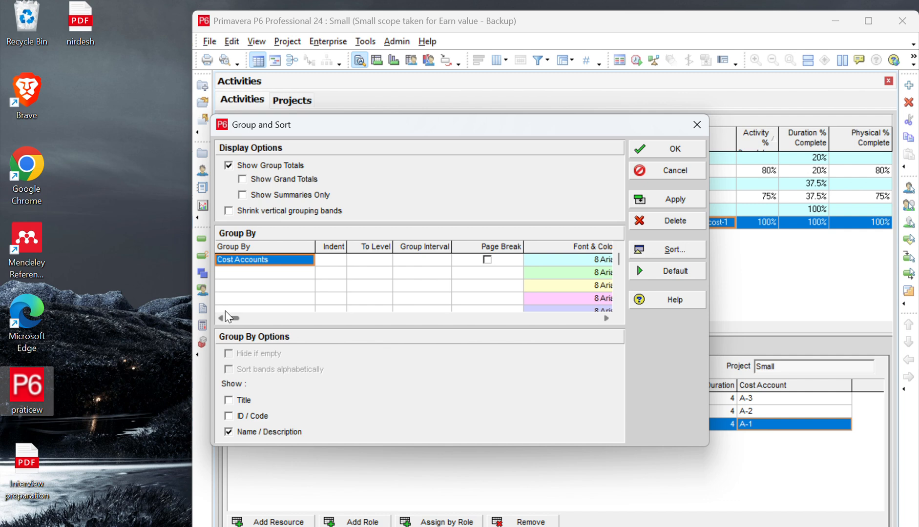
{"action": "left_click", "coordinate": [283, 179]}
{"action": "left_click", "coordinate": [281, 167]}
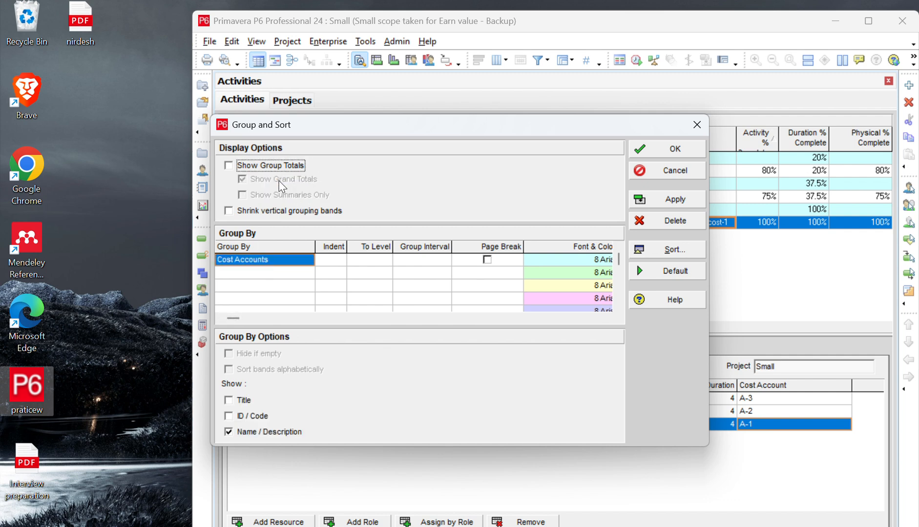
{"action": "left_click", "coordinate": [272, 166]}
Add Cost Accounts as a second grouping level below the first, show summaries only, and apply the grouping.
{"action": "left_click", "coordinate": [284, 274]}
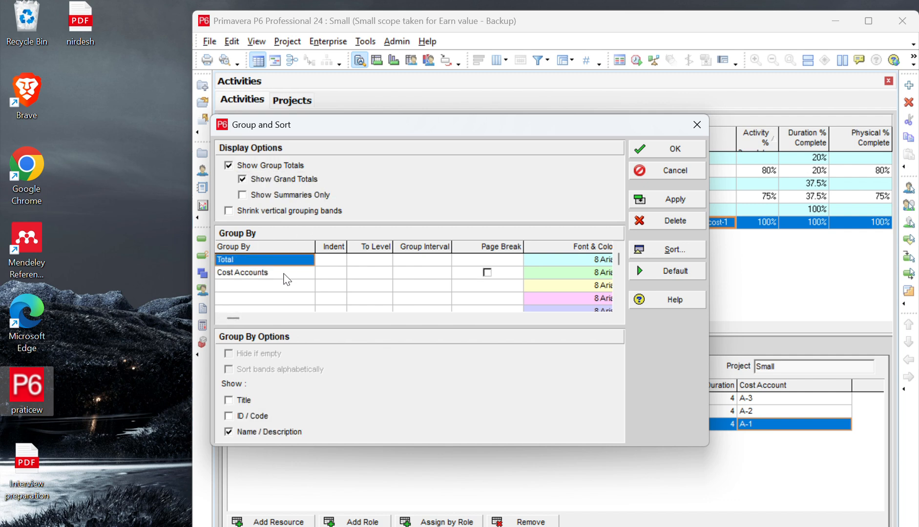
{"action": "left_click", "coordinate": [284, 274]}
{"action": "left_click", "coordinate": [283, 274]}
{"action": "left_click", "coordinate": [267, 285]}
{"action": "left_click", "coordinate": [267, 286]}
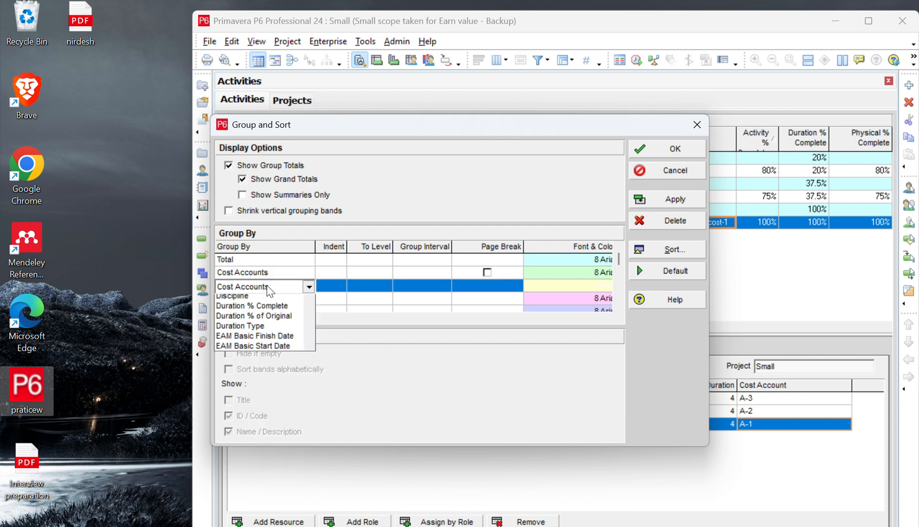
{"action": "left_click", "coordinate": [267, 286]}
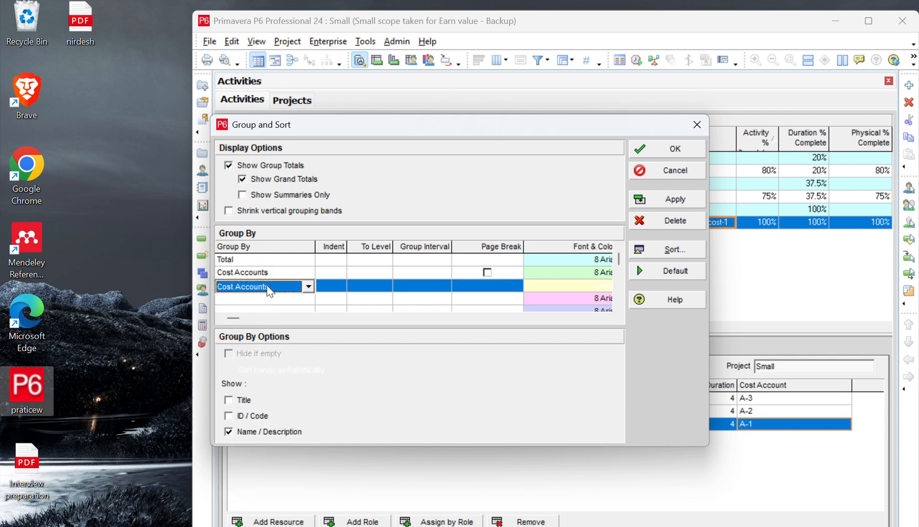
{"action": "left_click", "coordinate": [269, 197]}
{"action": "left_click", "coordinate": [661, 149]}
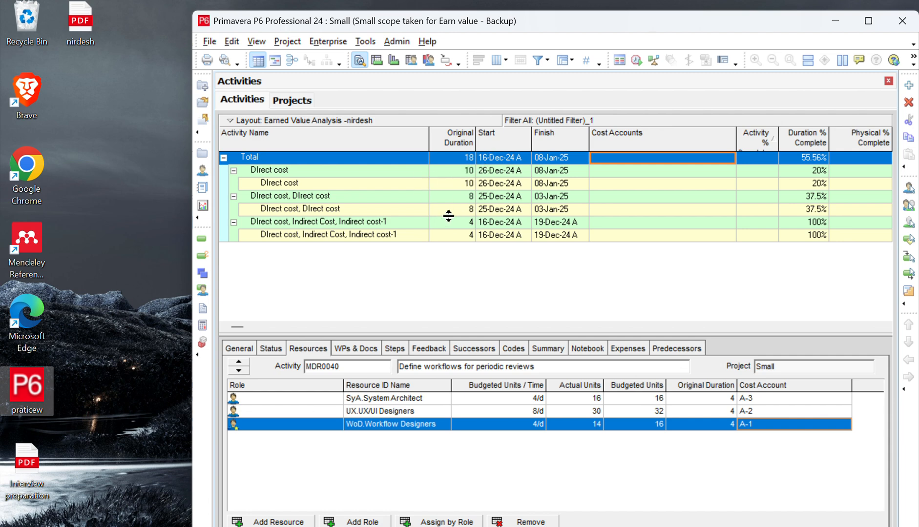
Remove the cost account filter so that the activity table shows all activities.
{"action": "left_click", "coordinate": [564, 59]}
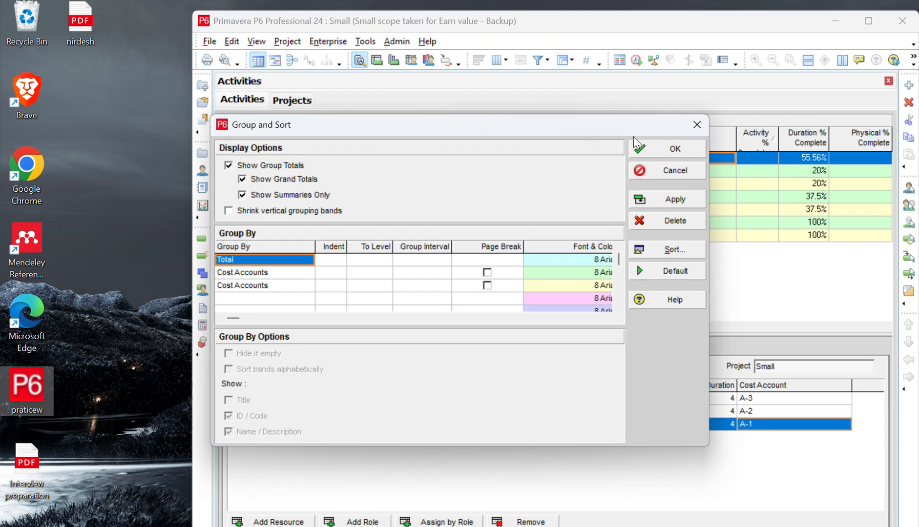
{"action": "left_click", "coordinate": [697, 126]}
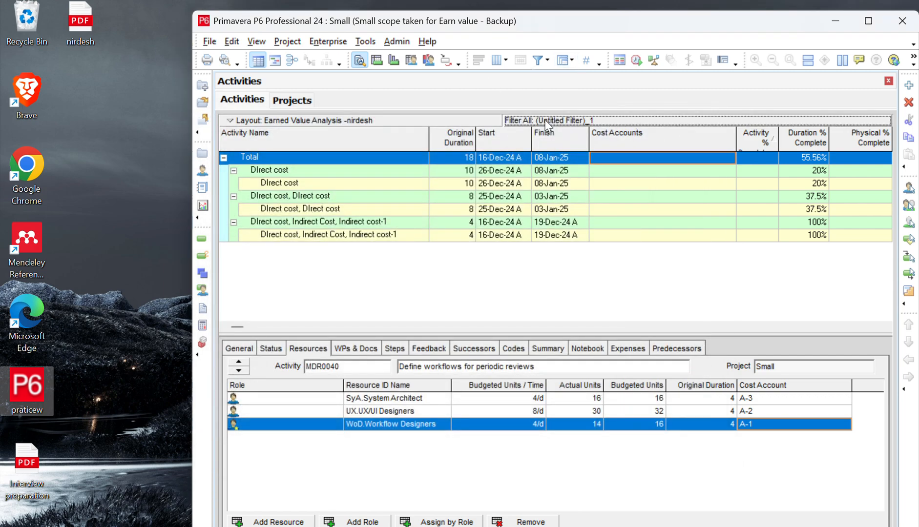
{"action": "left_click", "coordinate": [539, 60]}
{"action": "left_click", "coordinate": [328, 149]}
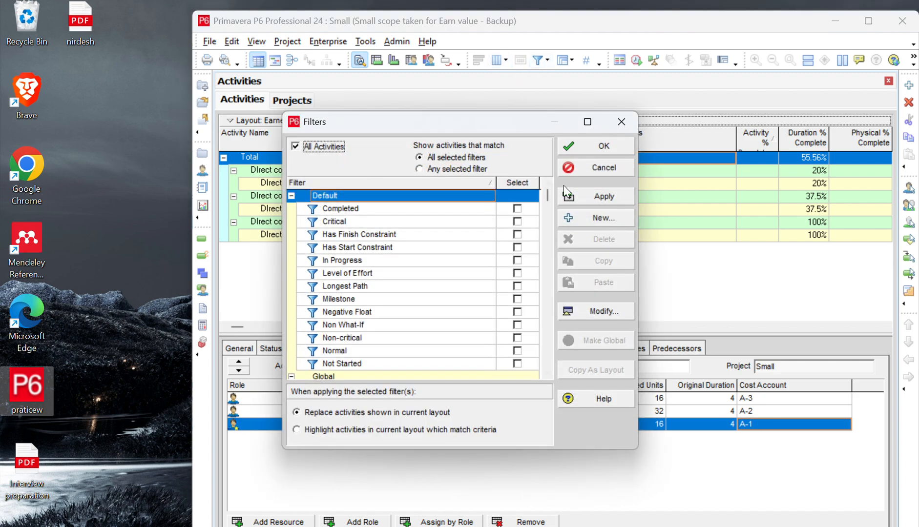
{"action": "left_click", "coordinate": [586, 152]}
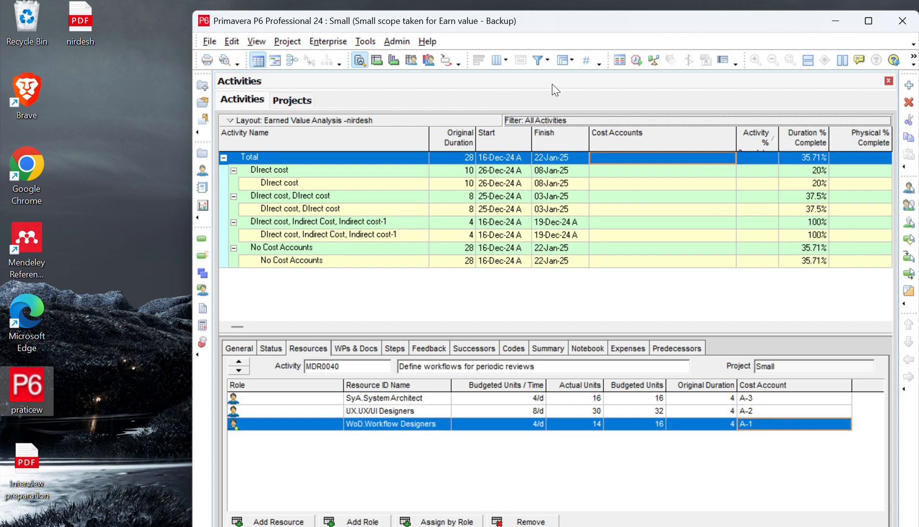
Delete the second Cost Accounts grouping level from the Group and Sort settings.
{"action": "left_click", "coordinate": [562, 61]}
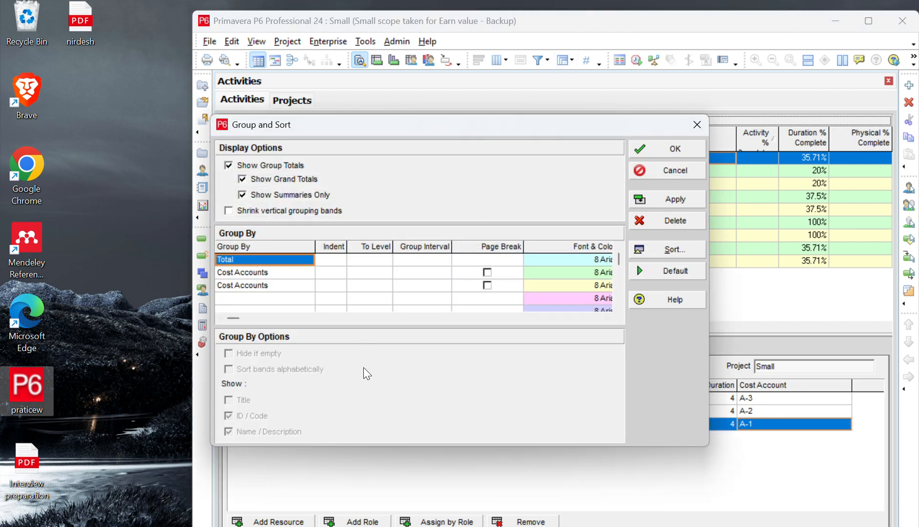
{"action": "left_click", "coordinate": [266, 286]}
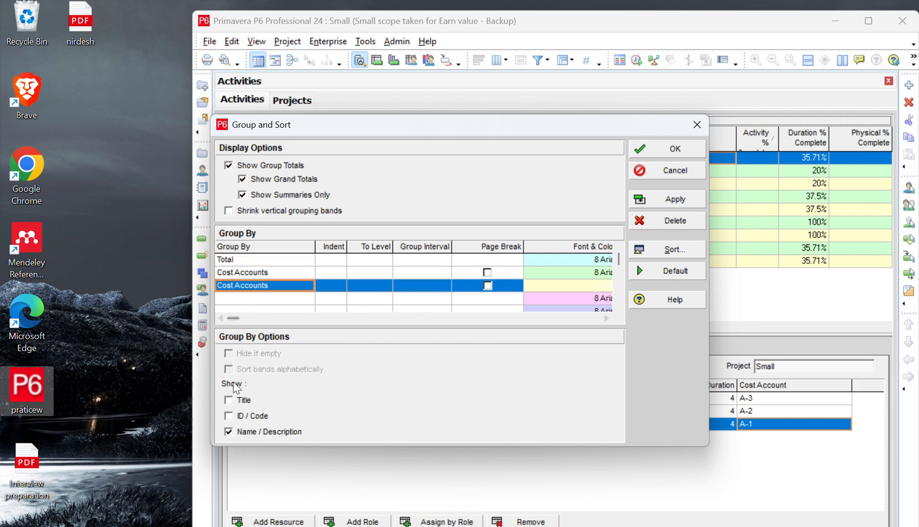
{"action": "left_click", "coordinate": [665, 226]}
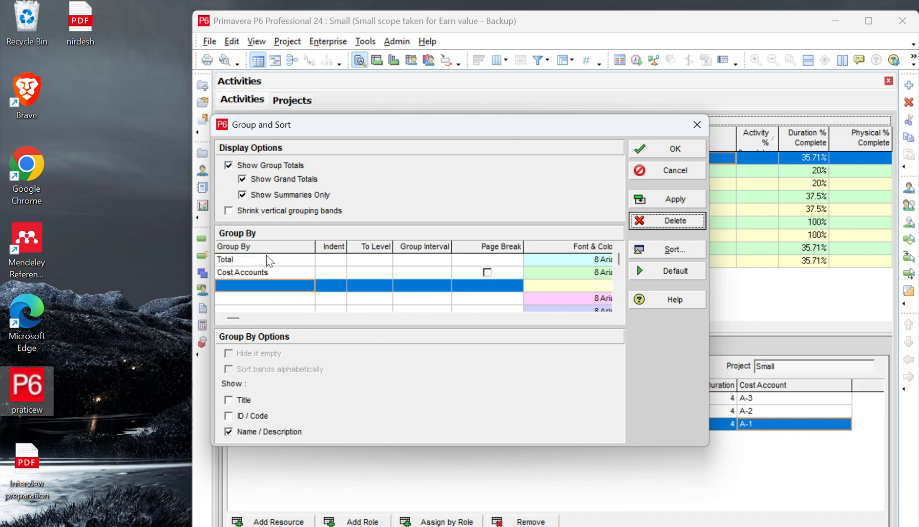
Turn off summaries only and grand totals, keep group totals shown, and apply the Cost Accounts grouping.
{"action": "left_click", "coordinate": [317, 195]}
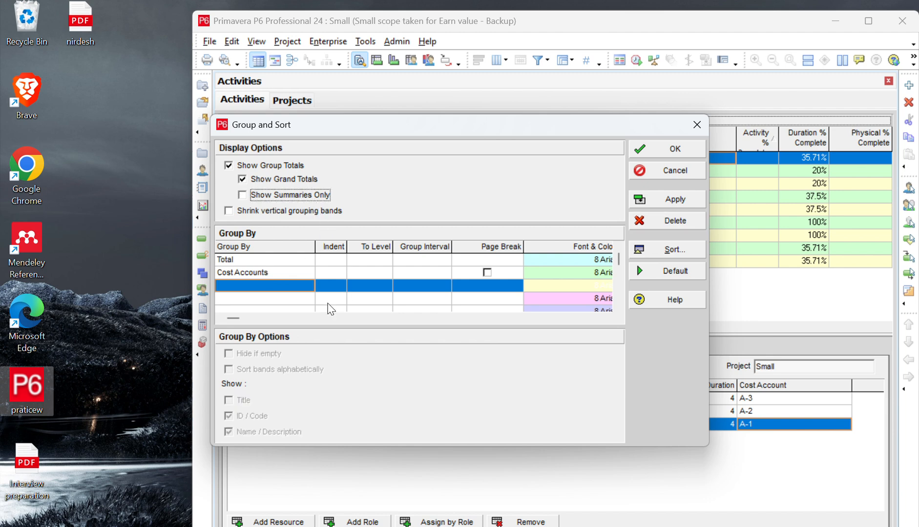
{"action": "left_click", "coordinate": [278, 180]}
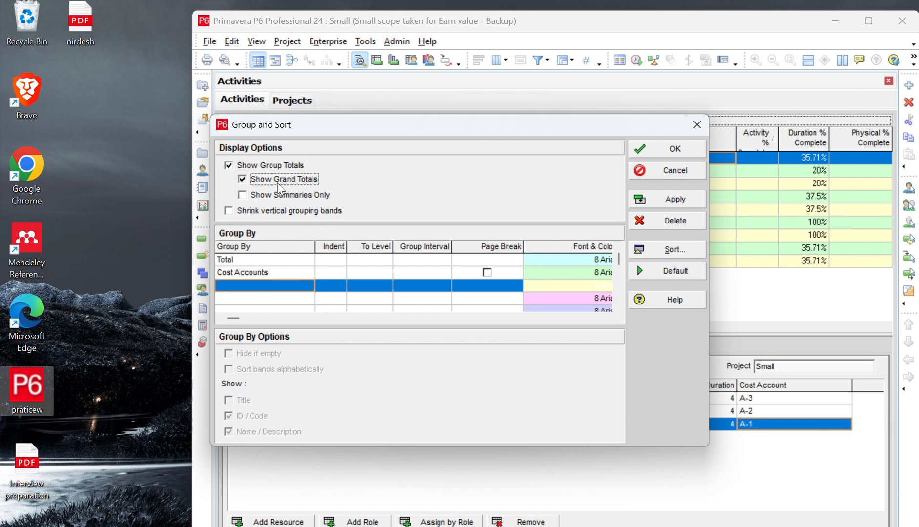
{"action": "left_click", "coordinate": [432, 261]}
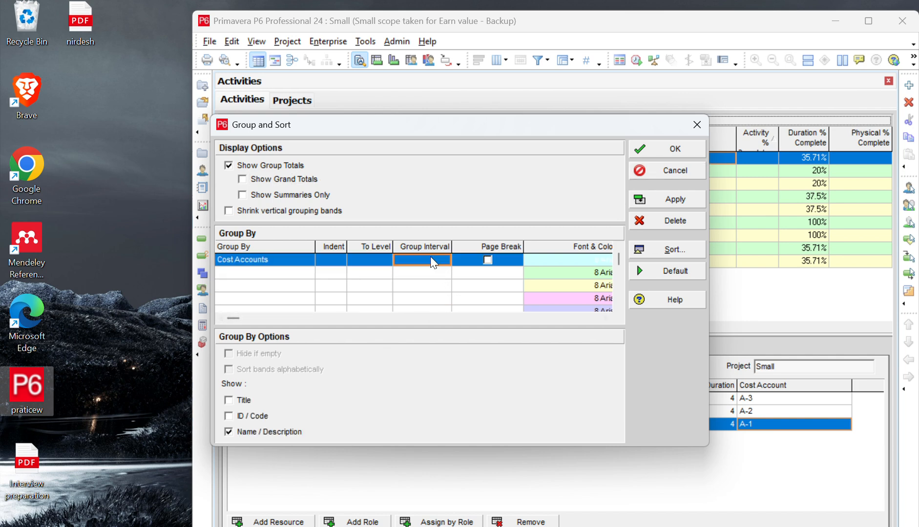
{"action": "left_click", "coordinate": [332, 260]}
{"action": "left_click", "coordinate": [425, 261]}
{"action": "left_click", "coordinate": [675, 149]}
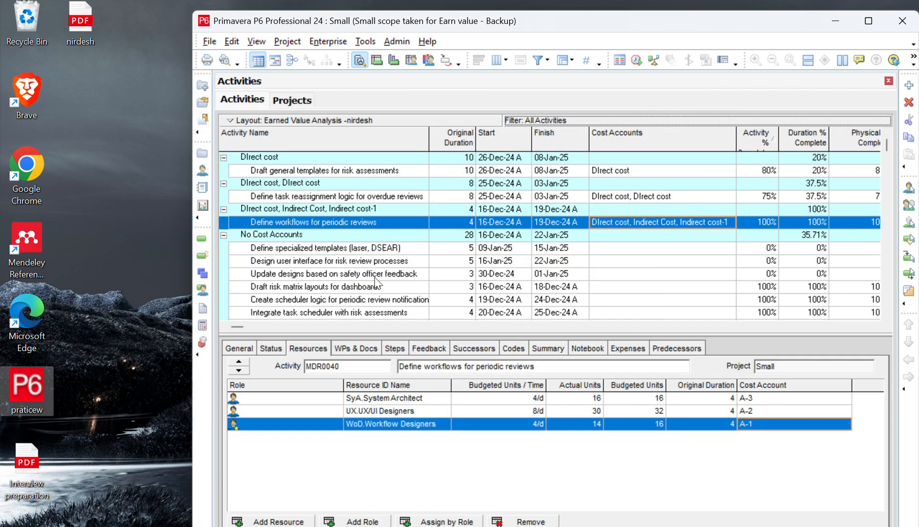
Assign cost account A (Direct) to the System Architect resource of the activity "Define specialized templates (laser, DSEAR)".
{"action": "scroll", "coordinate": [418, 262], "scroll_direction": "down", "scroll_amount": 1}
{"action": "scroll", "coordinate": [418, 262], "scroll_direction": "up", "scroll_amount": 1}
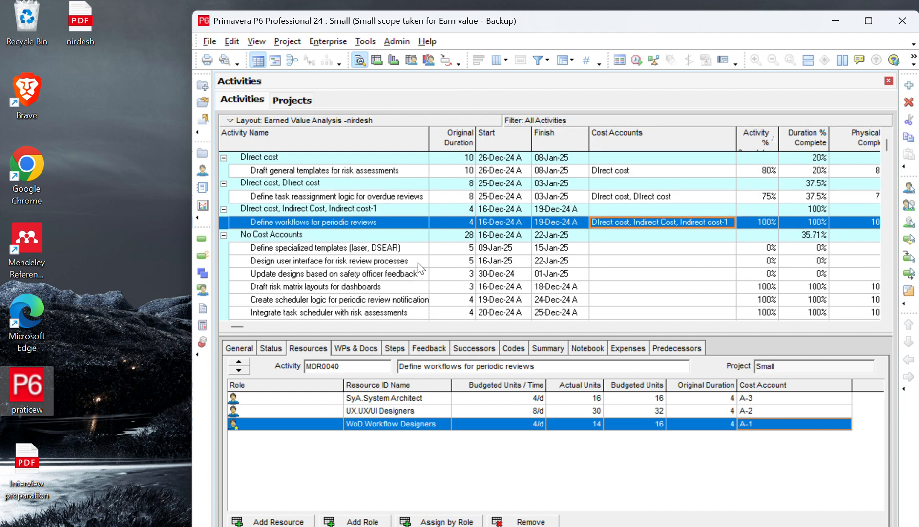
{"action": "scroll", "coordinate": [445, 252], "scroll_direction": "down", "scroll_amount": 1}
{"action": "scroll", "coordinate": [541, 312], "scroll_direction": "up", "scroll_amount": 1}
{"action": "left_click", "coordinate": [664, 249]}
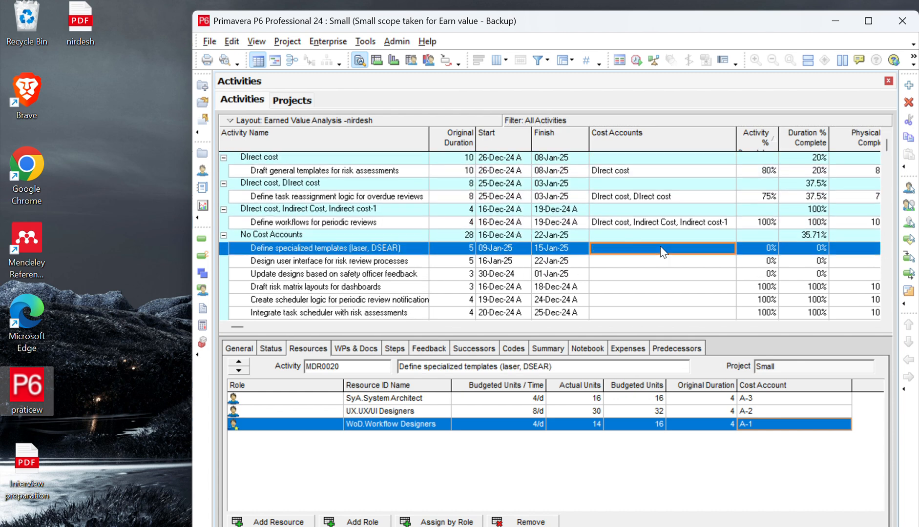
{"action": "left_click", "coordinate": [829, 403]}
{"action": "left_click", "coordinate": [844, 400]}
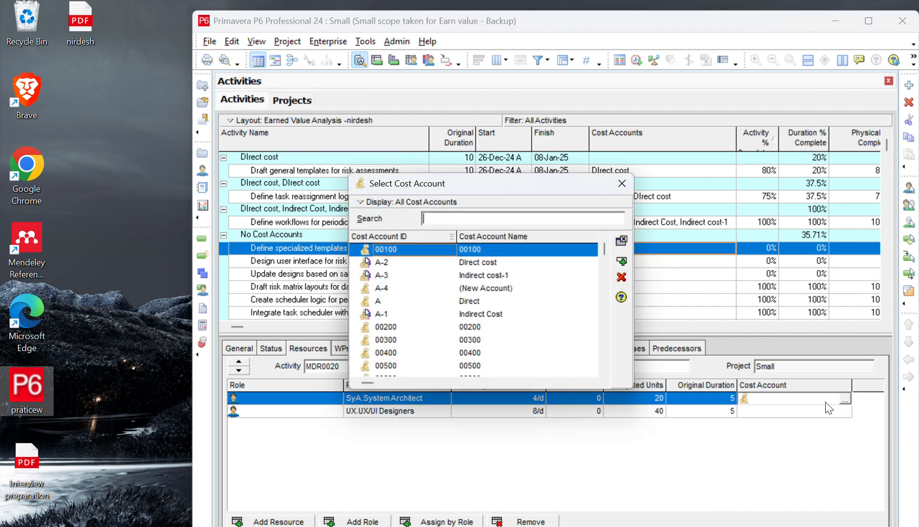
{"action": "double_click", "coordinate": [483, 305]}
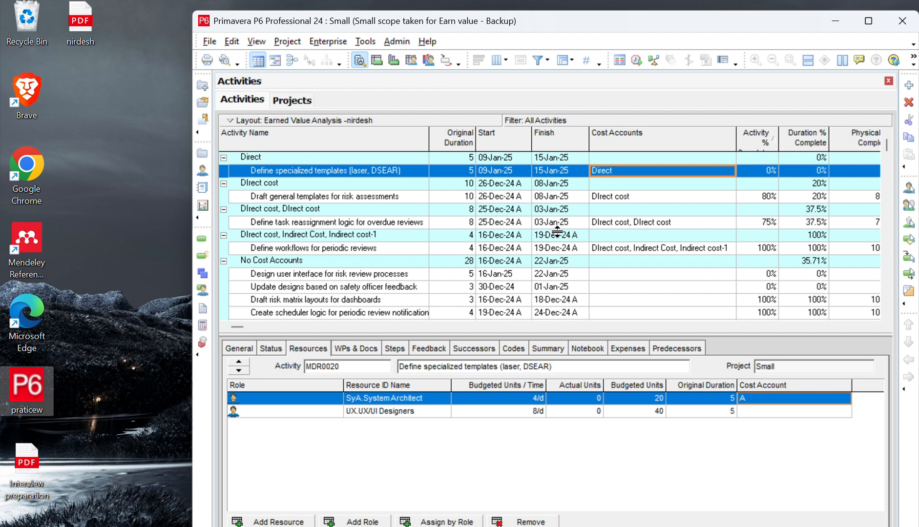
Maximize the project window and narrow the Cost Accounts column to make room for the earned value columns.
{"action": "double_click", "coordinate": [733, 22]}
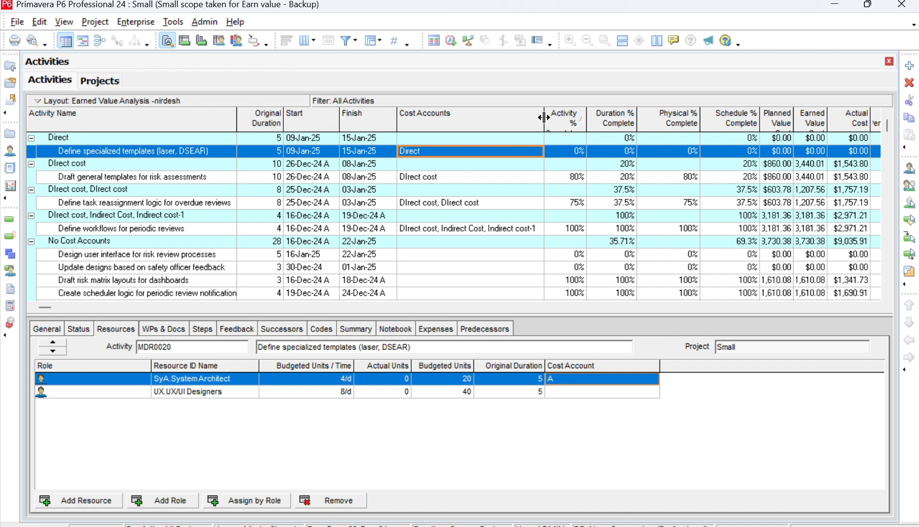
{"action": "left_click_drag", "start_coordinate": [543, 117], "coordinate": [490, 112]}
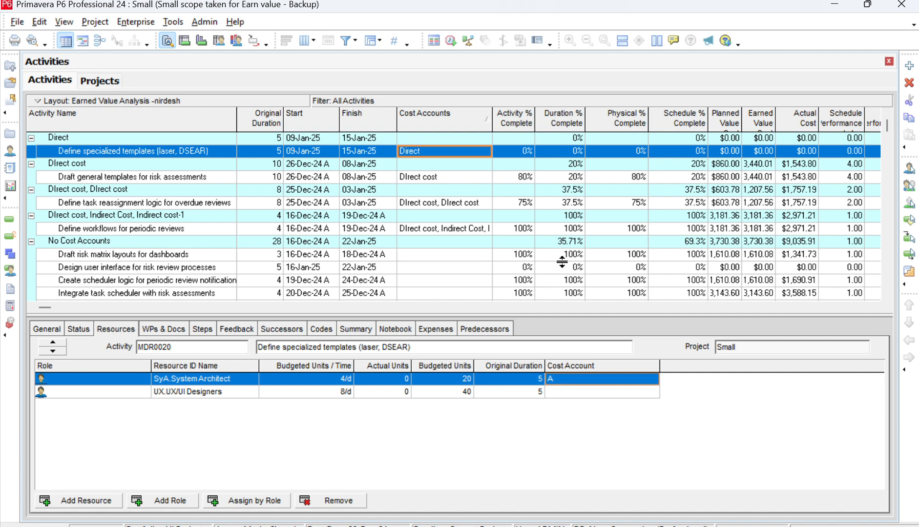
{"action": "scroll", "coordinate": [307, 157], "scroll_direction": "down", "scroll_amount": 1}
{"action": "scroll", "coordinate": [307, 157], "scroll_direction": "up", "scroll_amount": 1}
Show the status details of "Define specialized templates (laser, DSEAR)" and enlarge the details area to include the constraints.
{"action": "left_click_drag", "start_coordinate": [361, 317], "coordinate": [361, 386]}
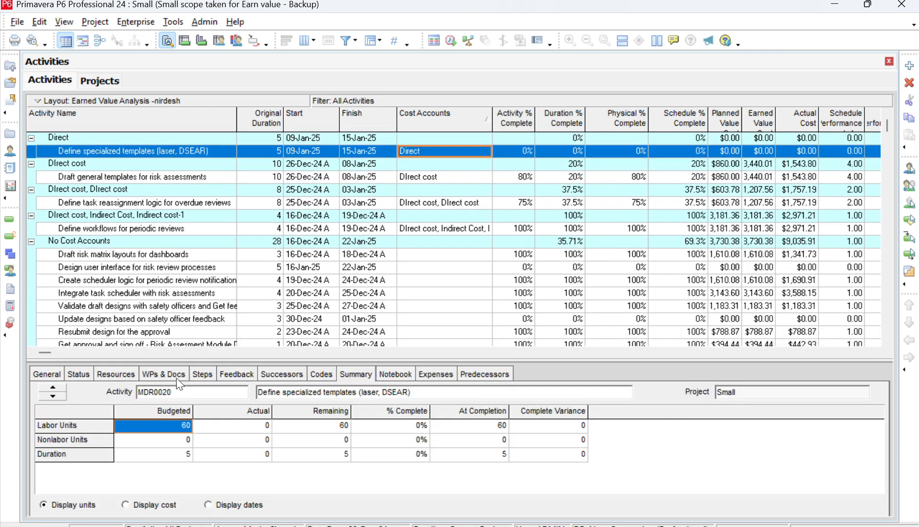
{"action": "left_click", "coordinate": [77, 376]}
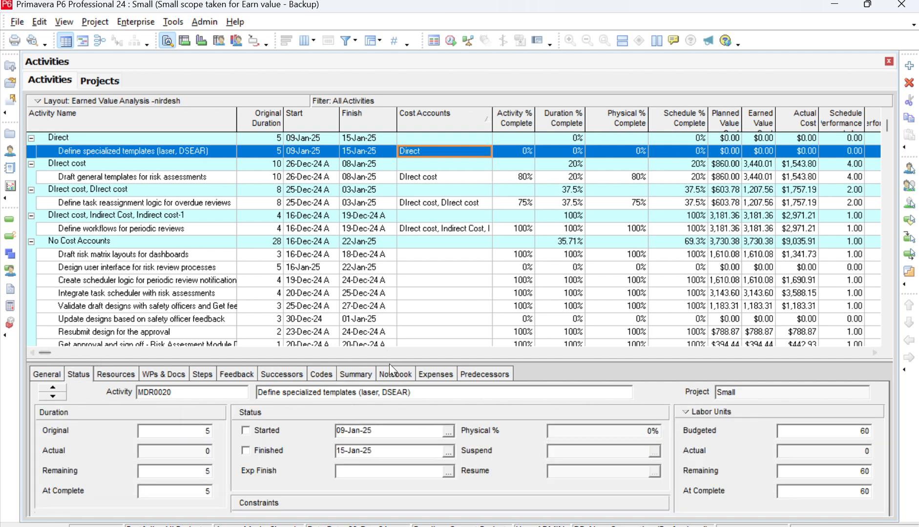
{"action": "left_click_drag", "start_coordinate": [389, 363], "coordinate": [388, 268]}
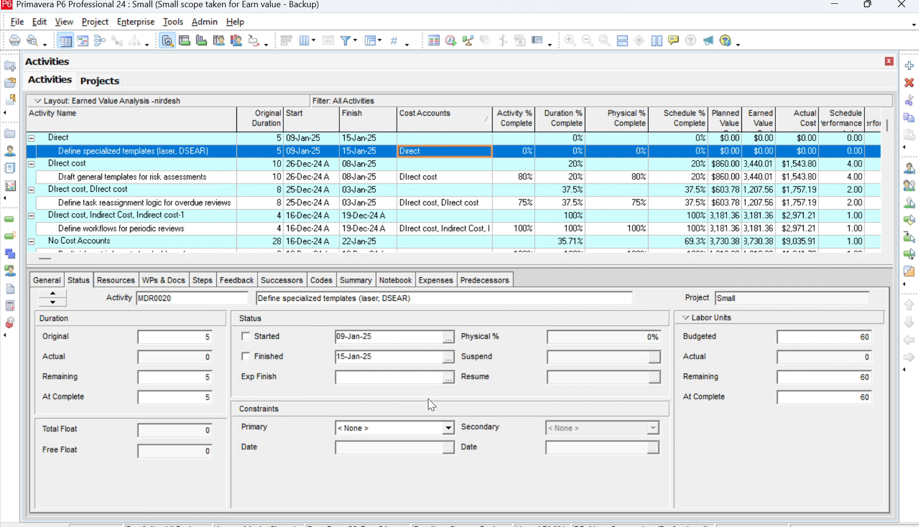